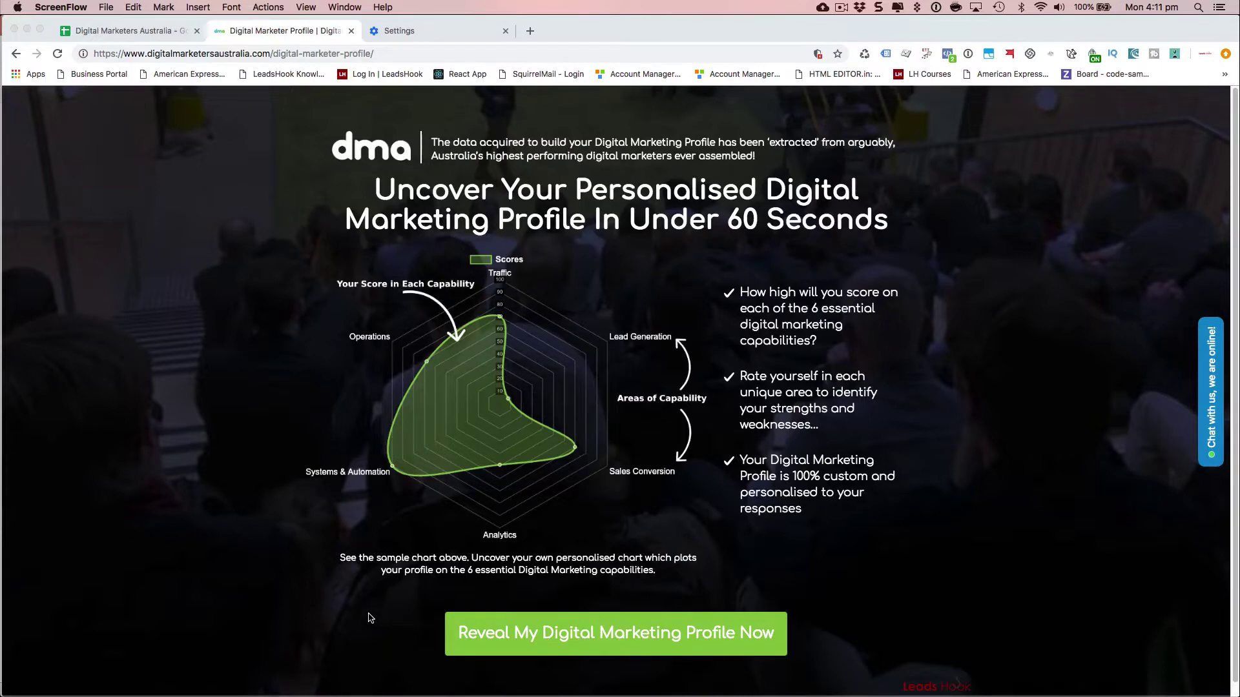
- Start the Digital Marketing Profile quiz and submit a first name from the autofill suggestion
left_click(370, 618)
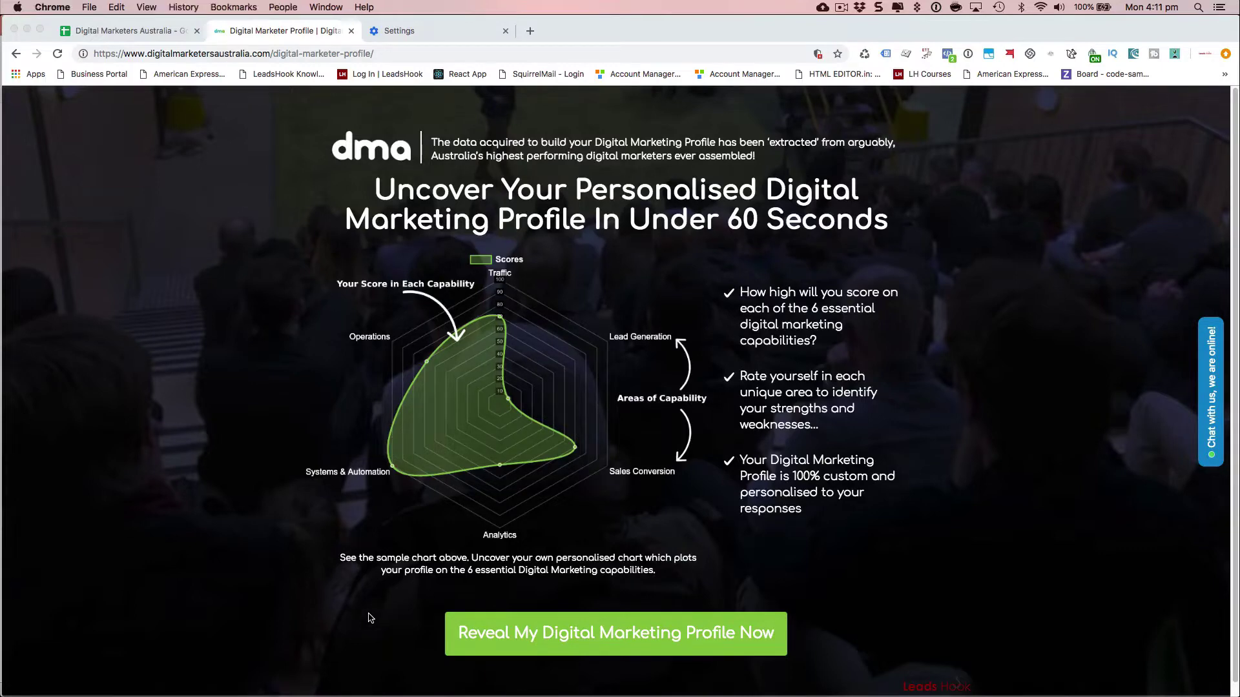
left_click(536, 641)
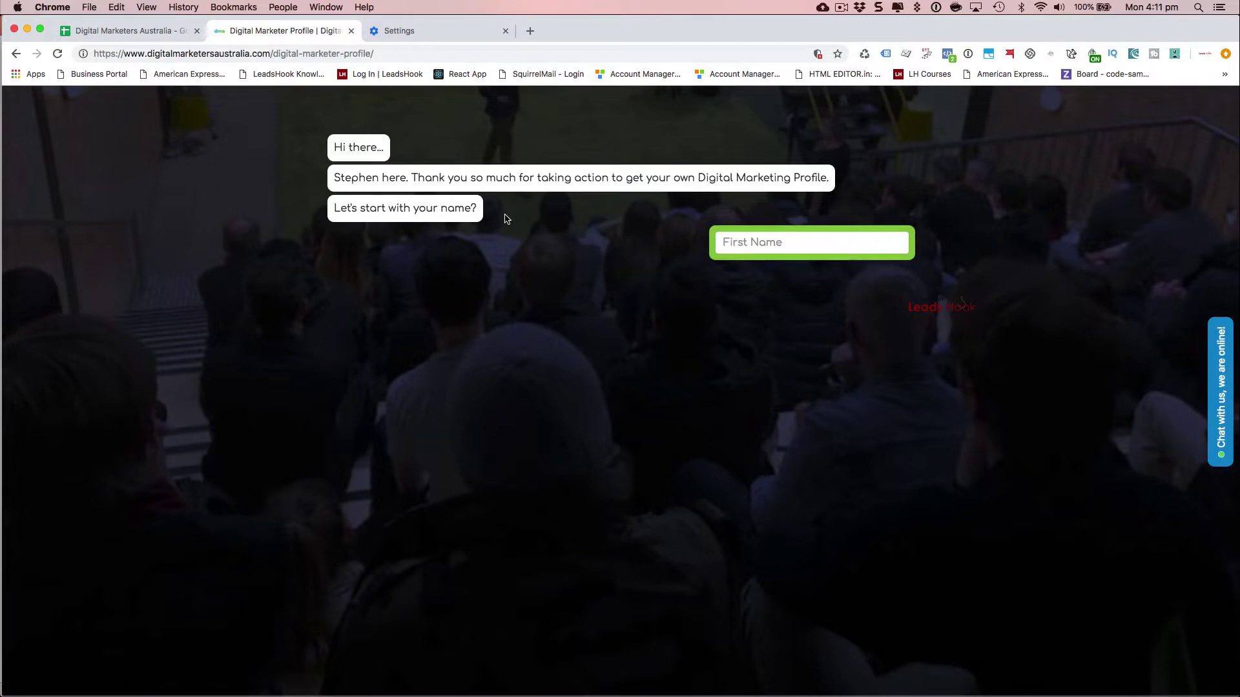
left_click(758, 247)
type("Nik")
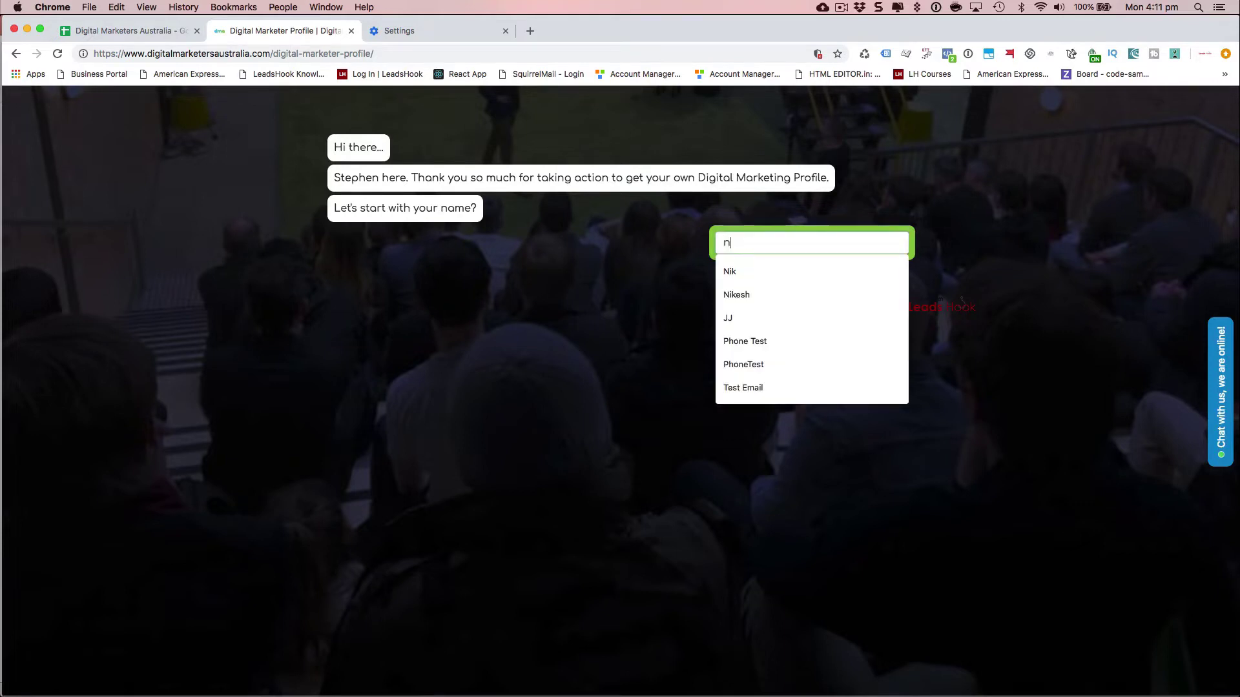
left_click(744, 276)
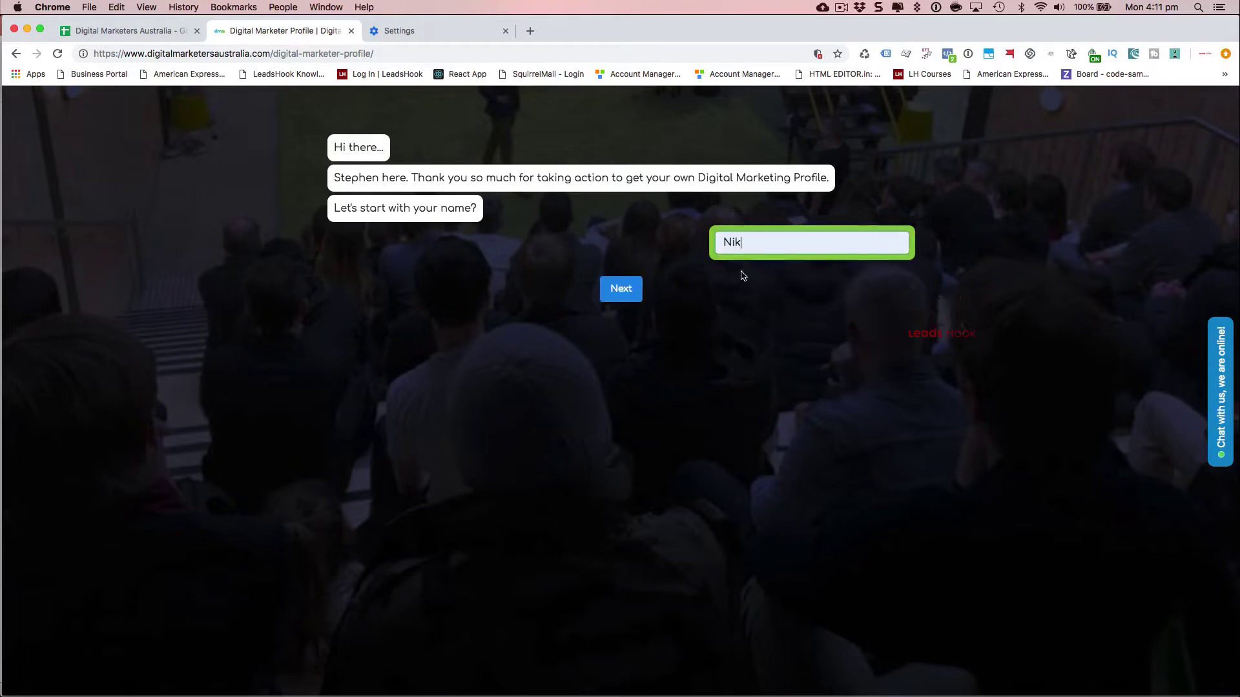
left_click(630, 292)
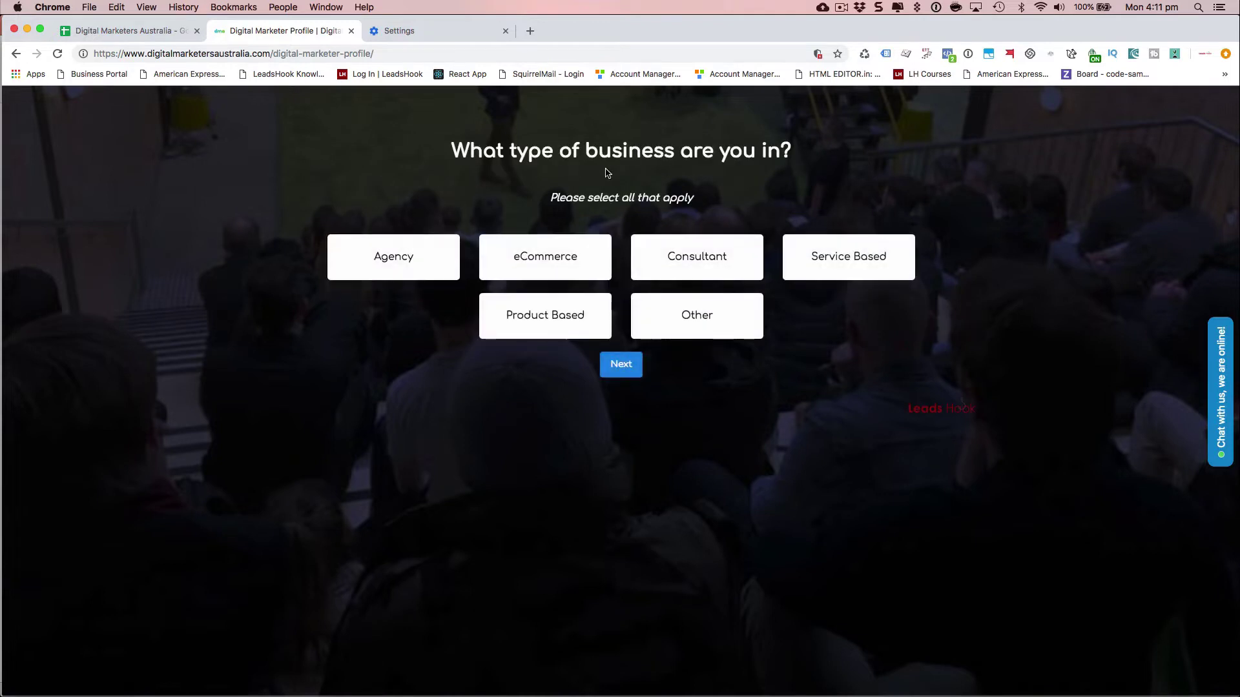
- Choose Agency, eCommerce and Consultant as business types, then Chief Marketing Officer as the role
left_click(554, 272)
left_click(430, 269)
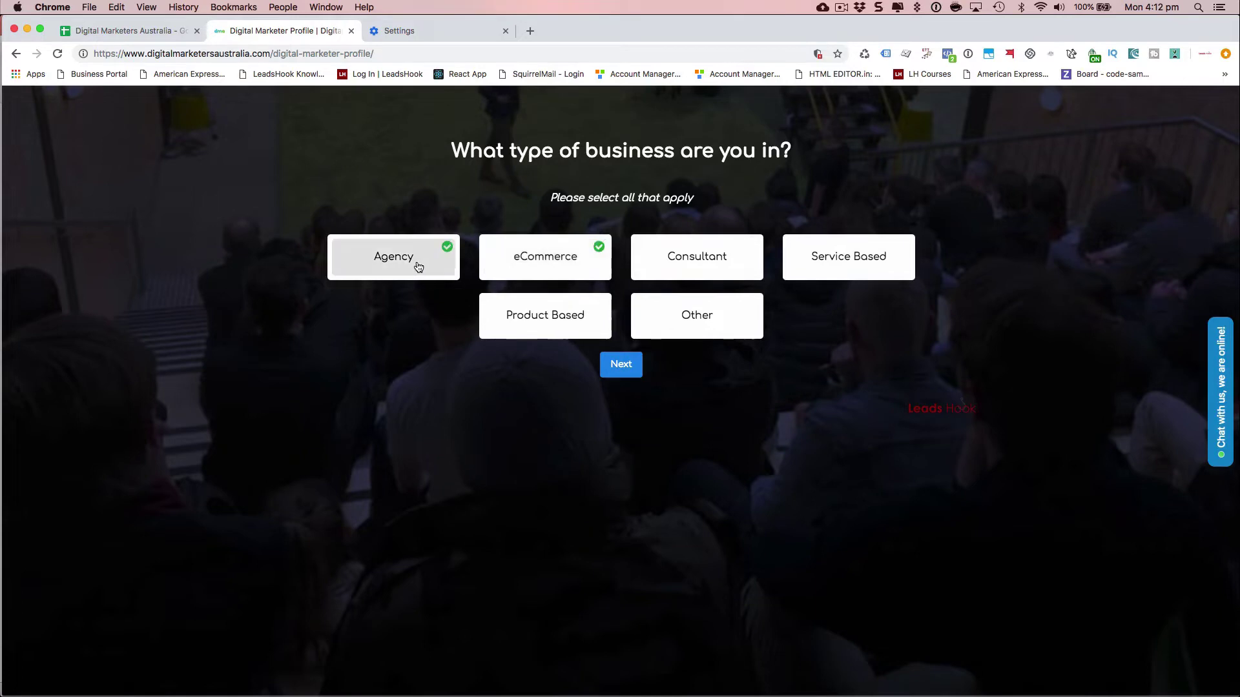
left_click(706, 271)
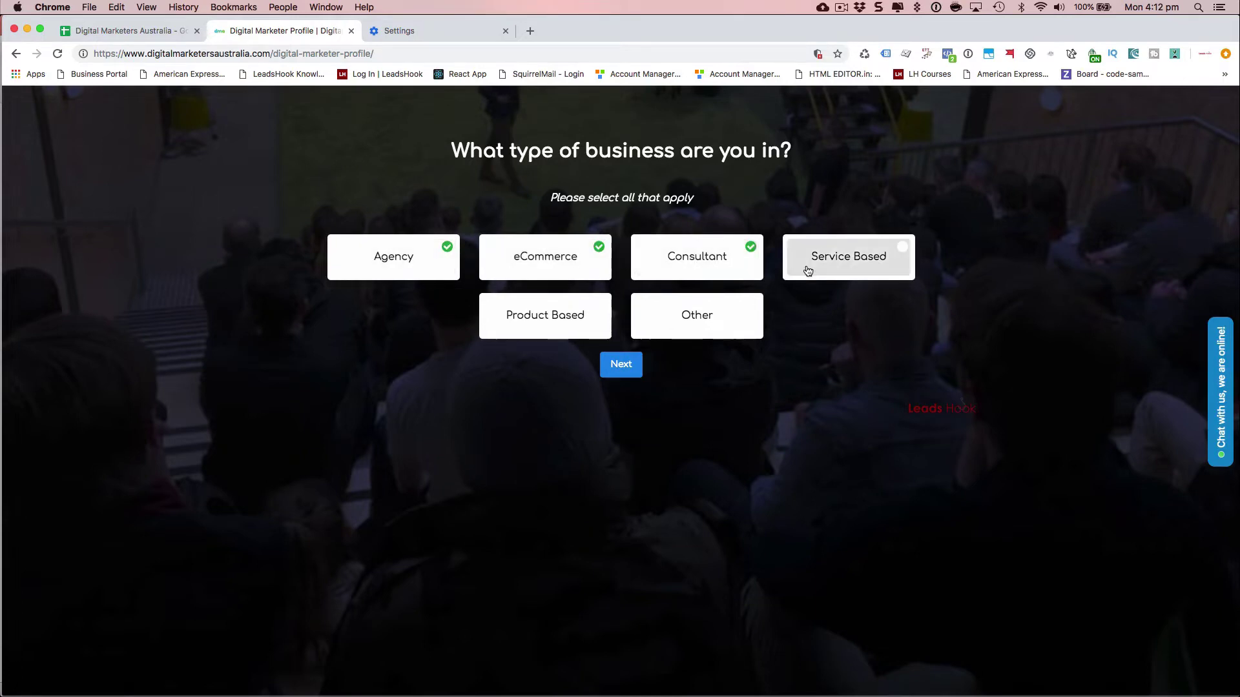
left_click(858, 261)
left_click(858, 261)
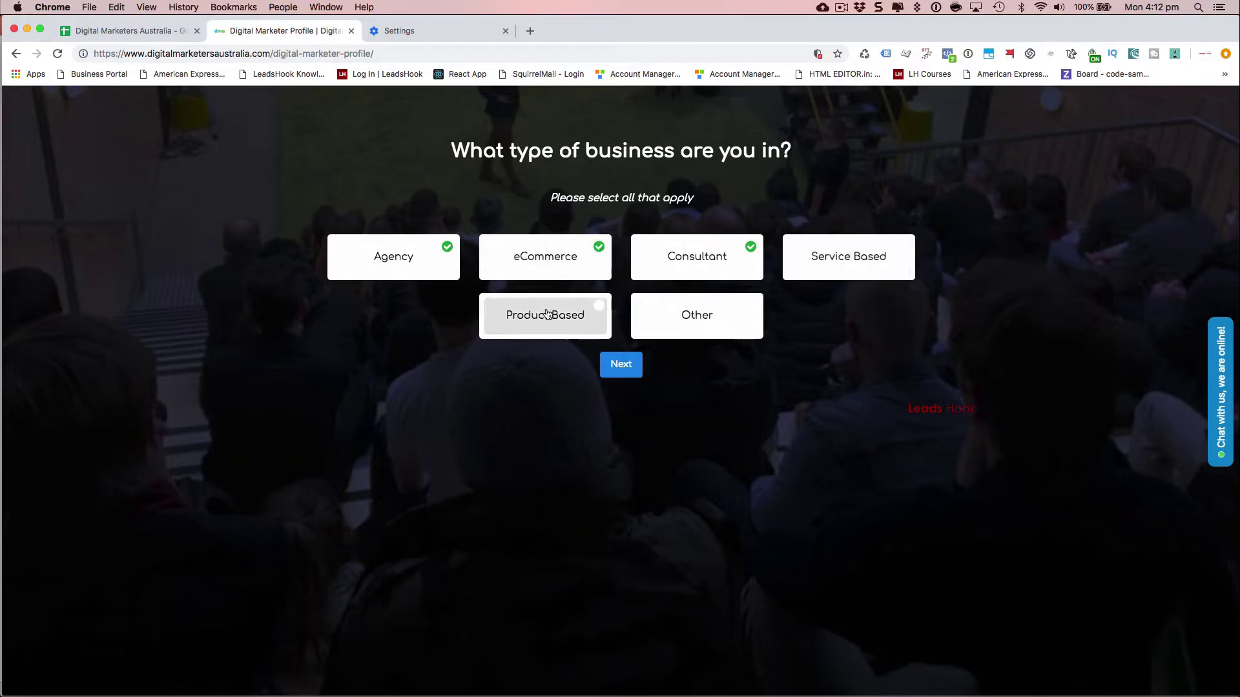
left_click(610, 366)
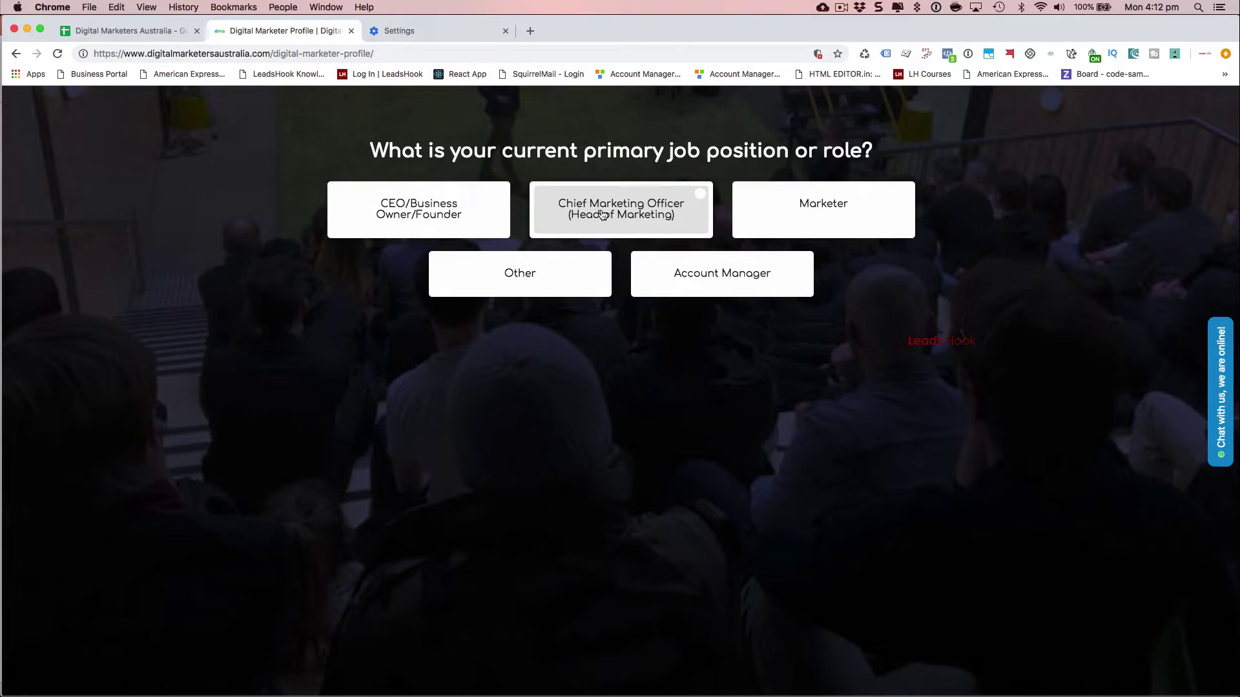
left_click(601, 214)
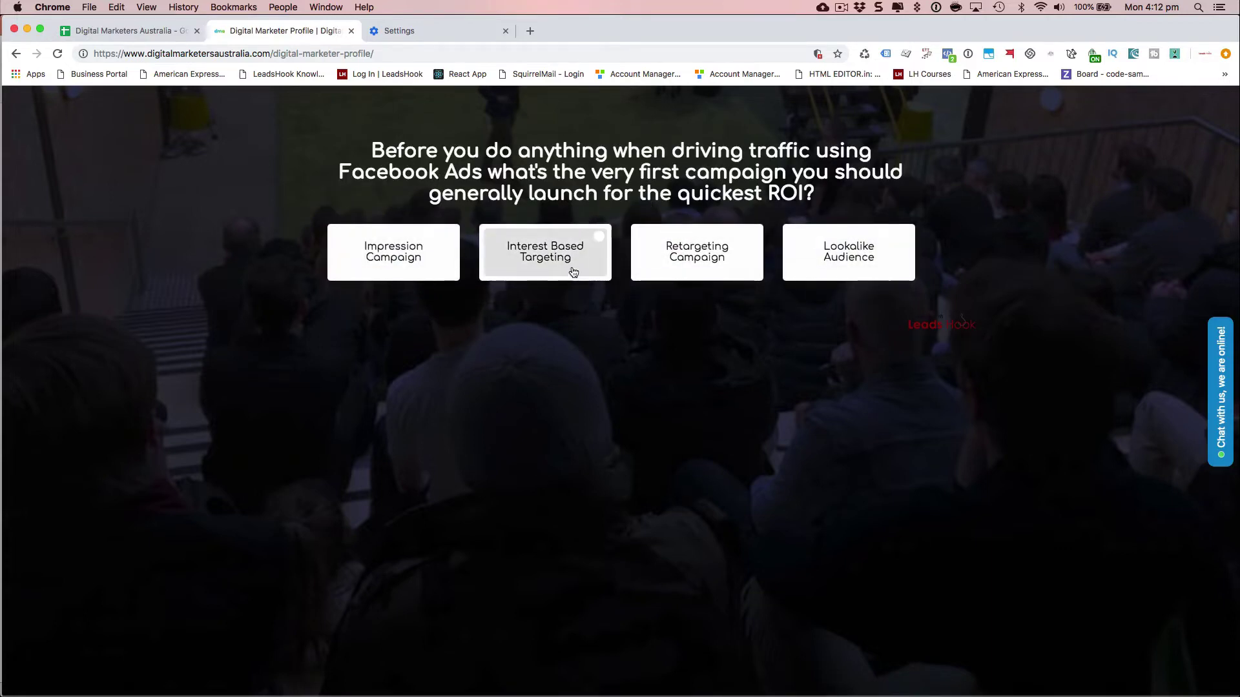
- Answer the next quiz questions: Interest Based Targeting, YouTube, 39%, 3%, Grammar Checking, Churn
left_click(350, 273)
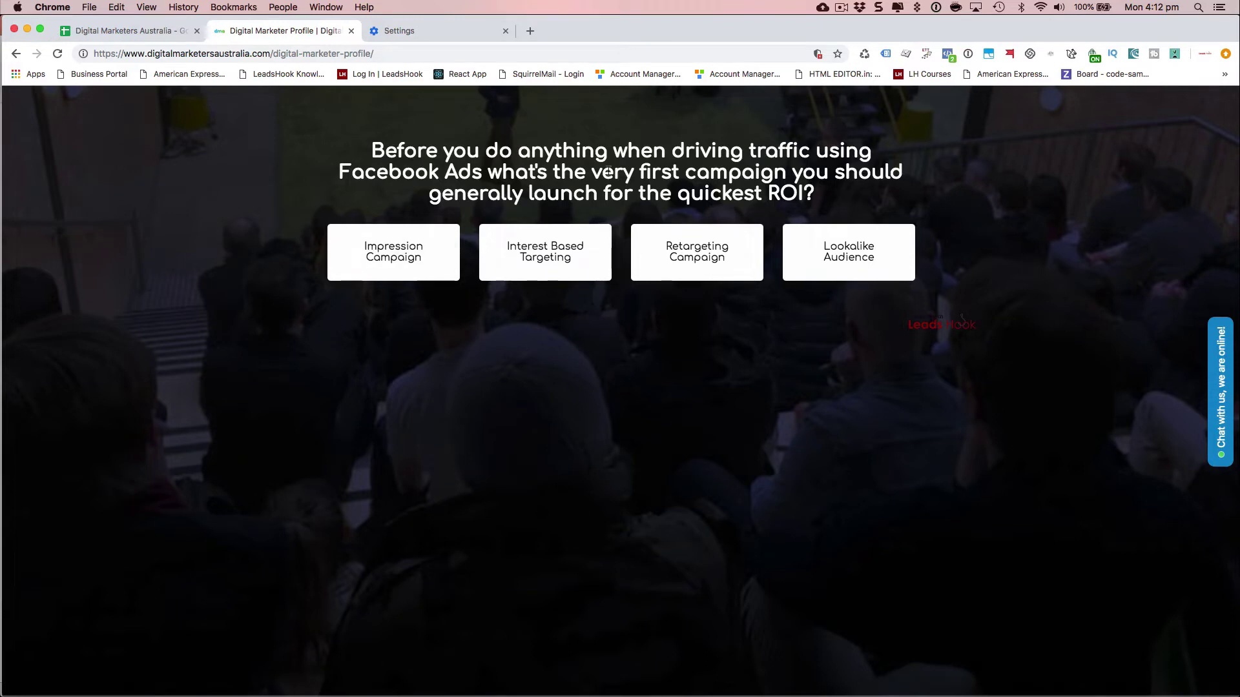
left_click(546, 257)
left_click(655, 262)
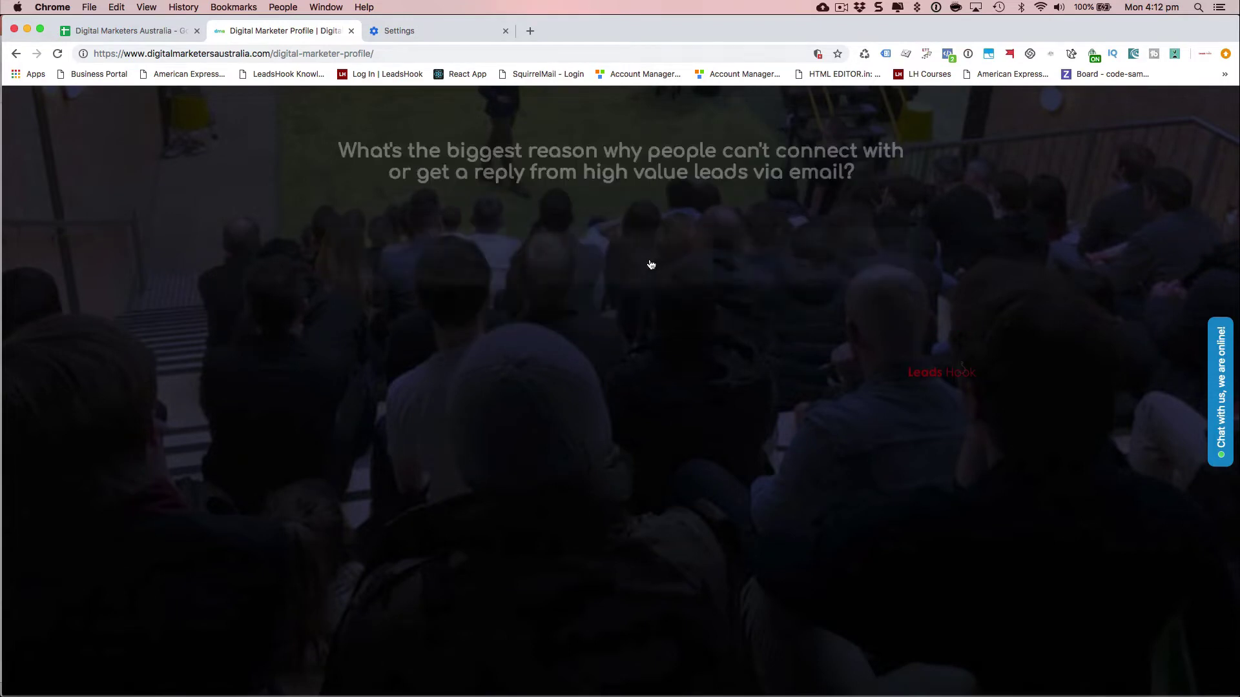
left_click(486, 240)
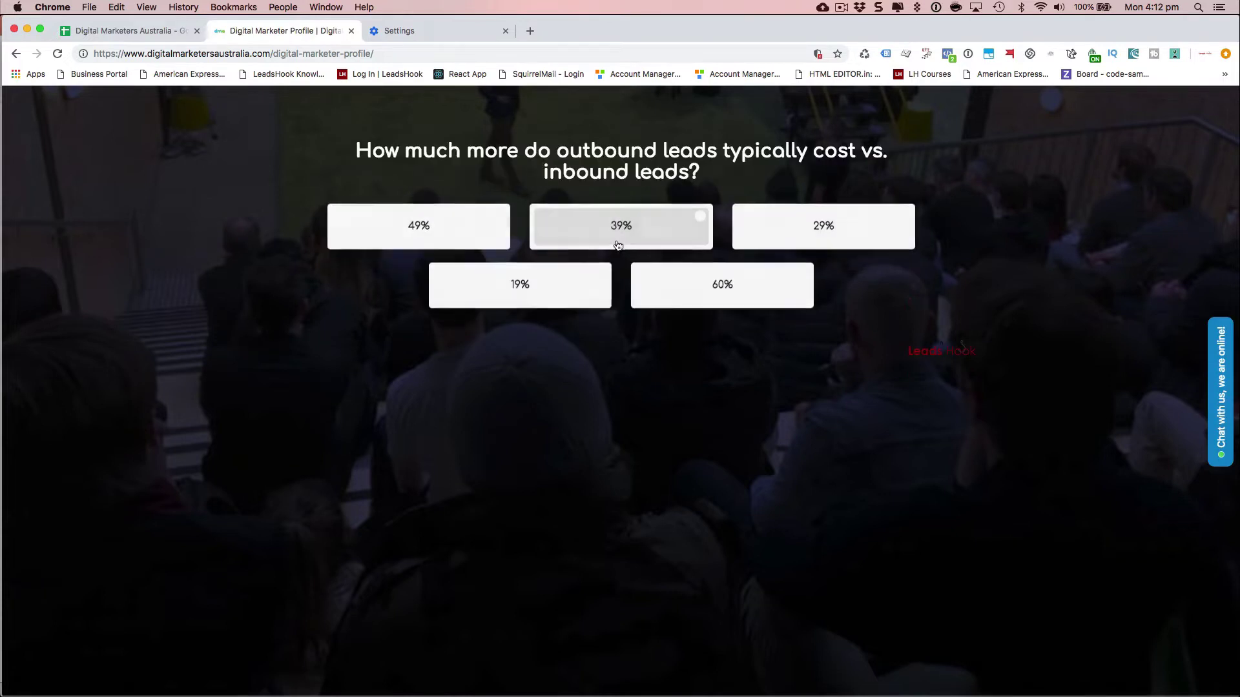
left_click(643, 235)
left_click(603, 230)
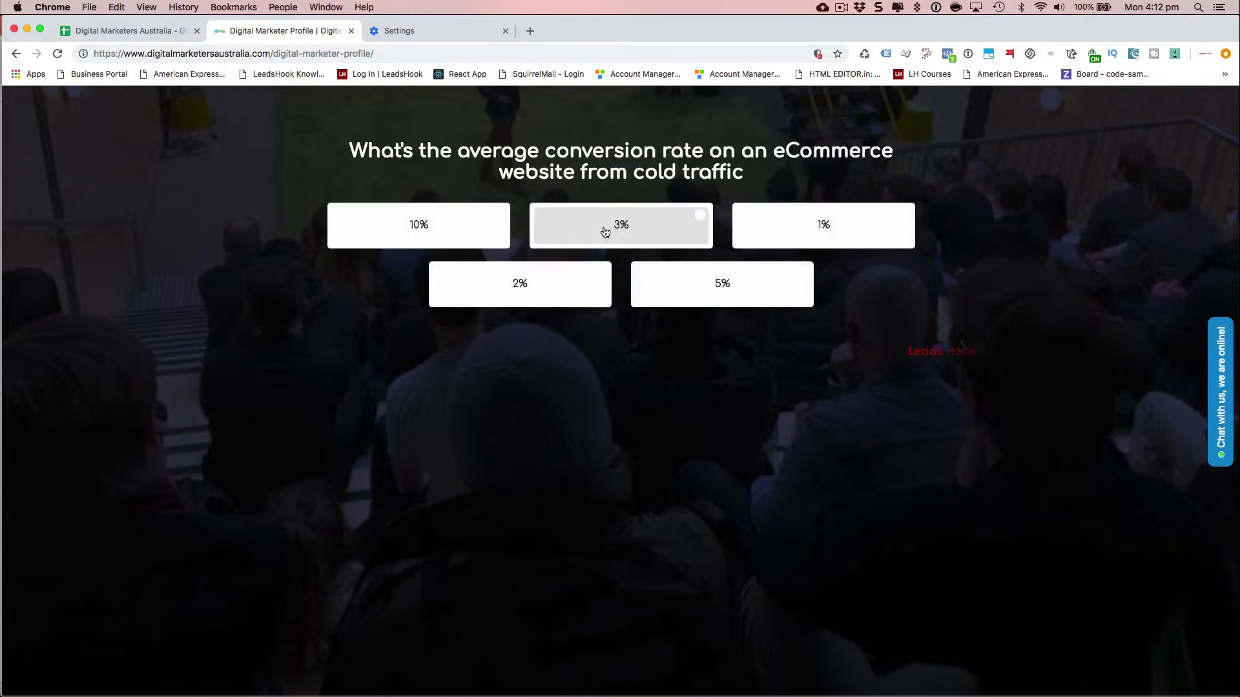
left_click(704, 259)
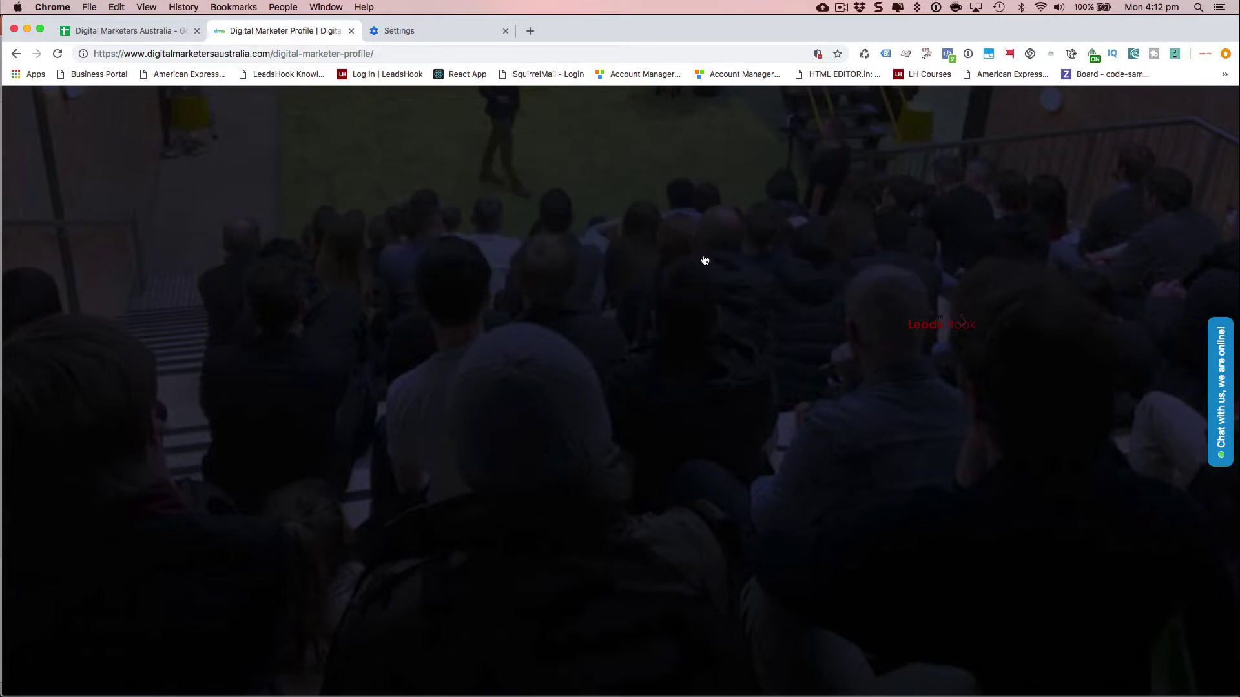
left_click(545, 241)
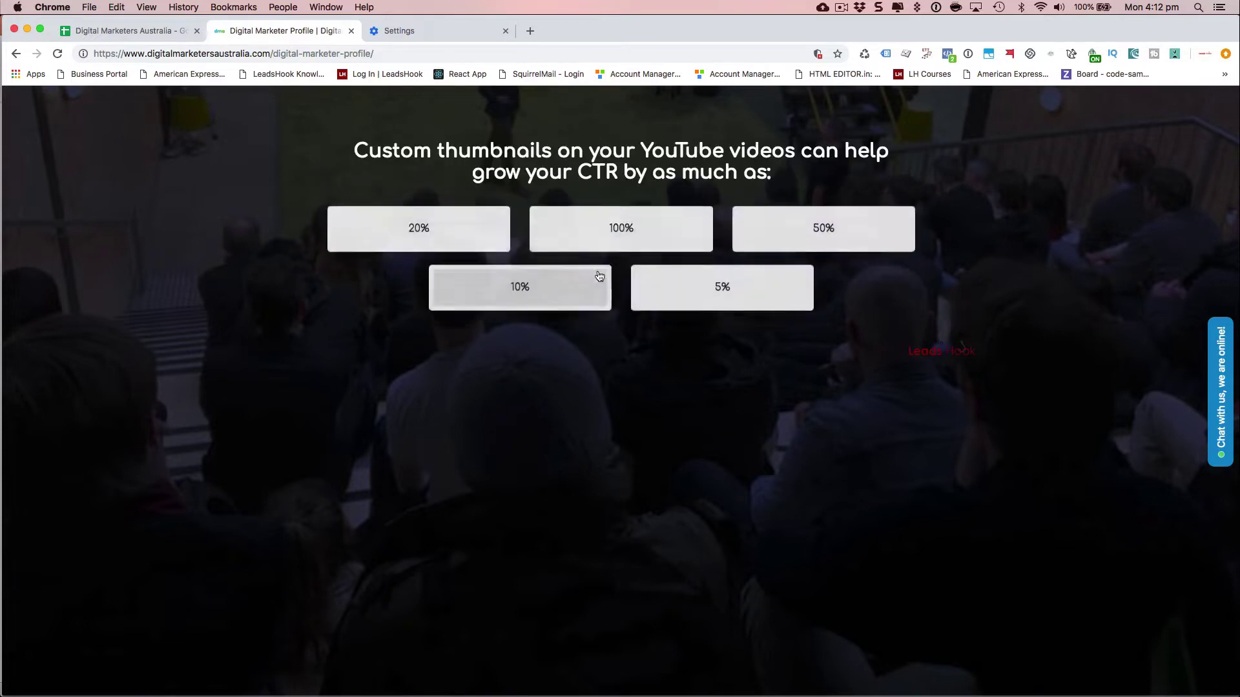
- Answer the rest: 100%, Clone Real Mail, Lead Calling, To deliver on KPIs, True, Yes, 2-5, Australia, Queensland
left_click(609, 241)
left_click(542, 240)
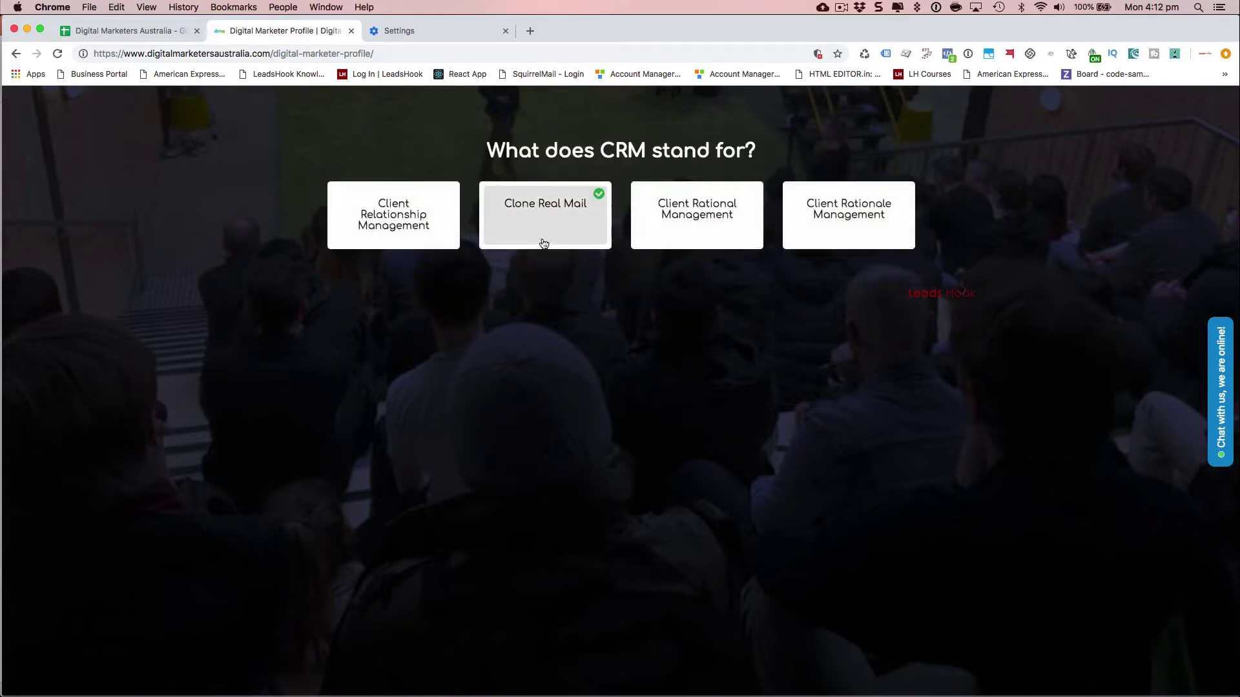
left_click(659, 198)
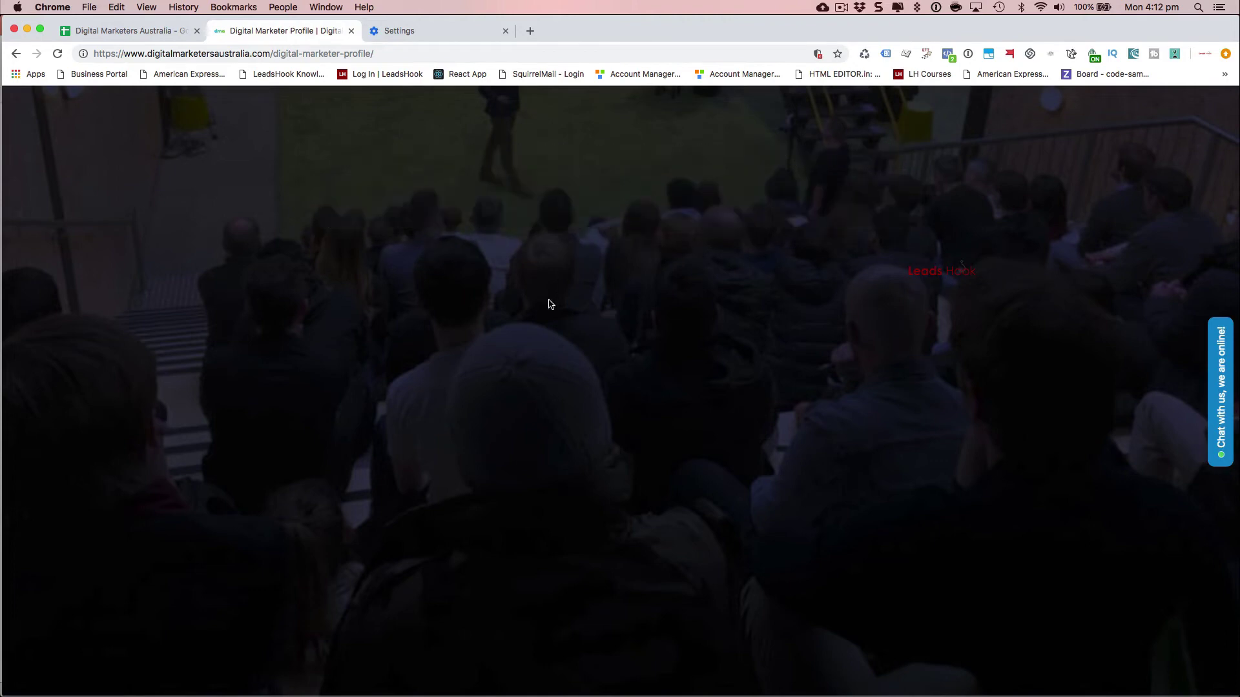
left_click(481, 251)
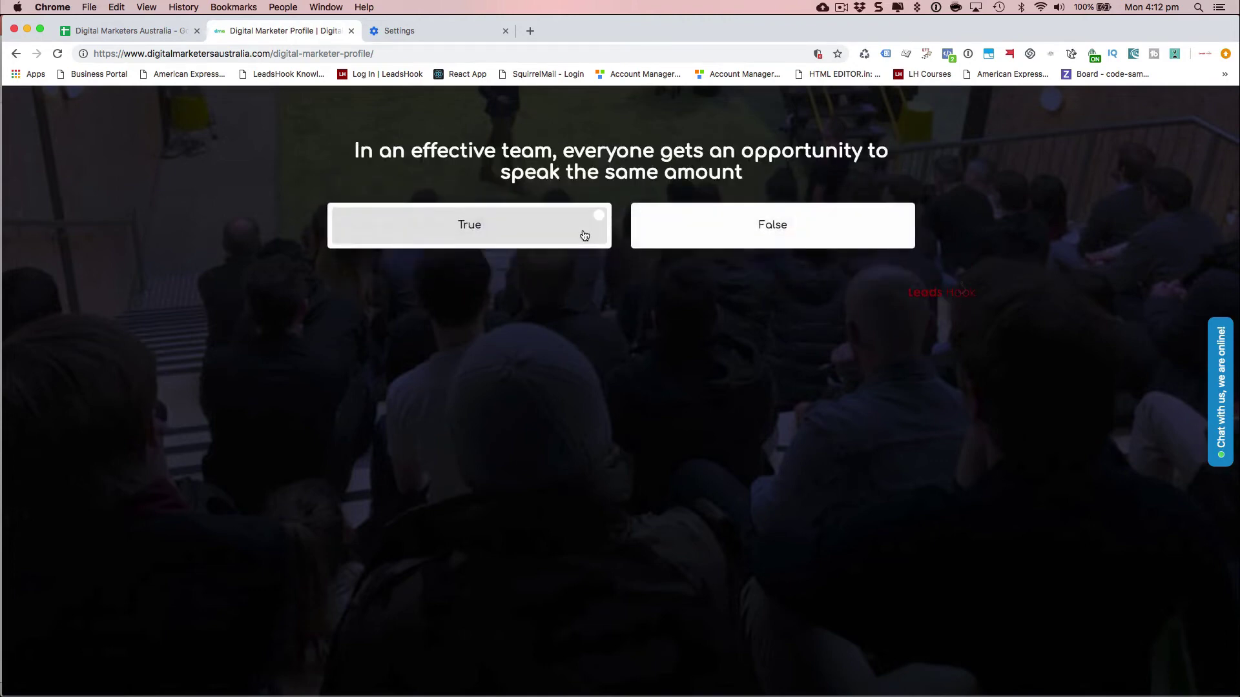
left_click(584, 234)
left_click(672, 217)
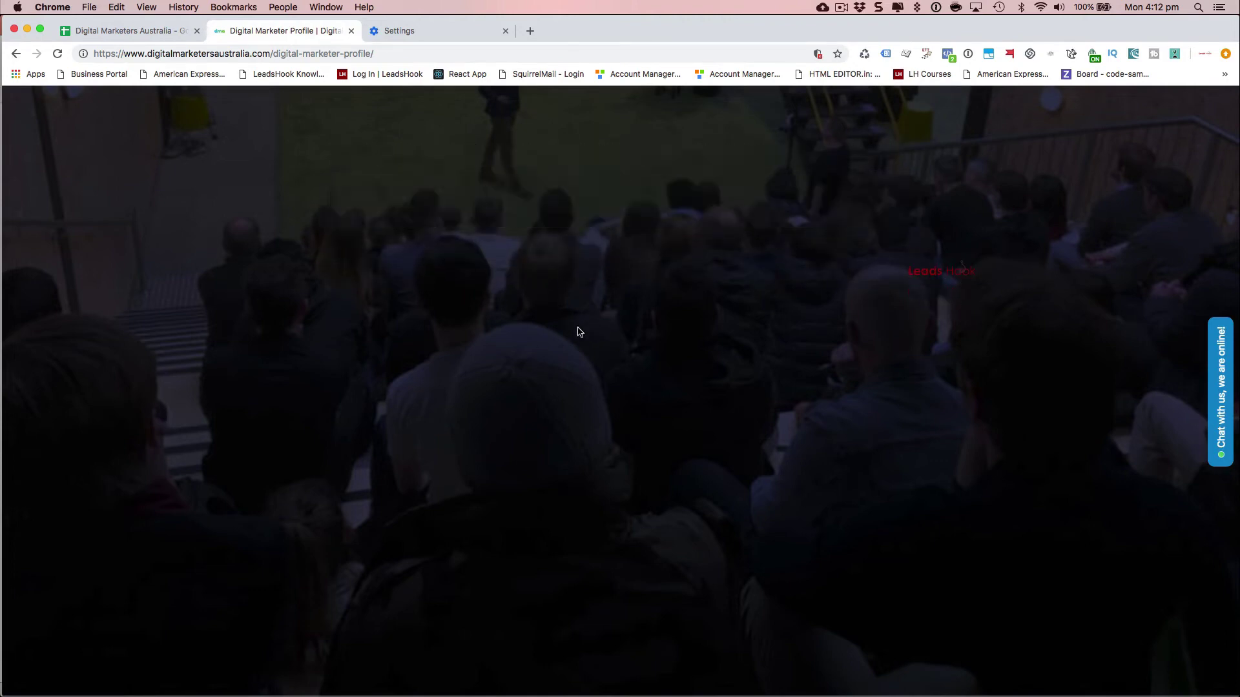
left_click(546, 258)
left_click(562, 214)
left_click(556, 211)
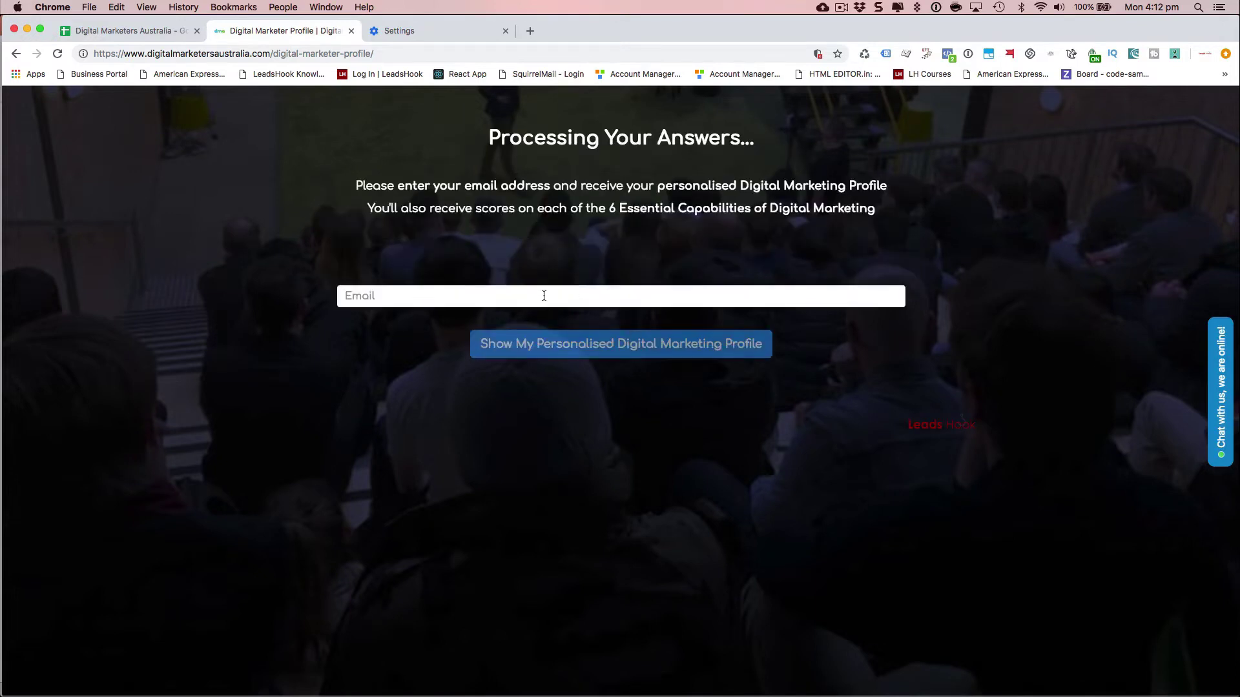
- Submit the autofilled email address to reveal the personalised profile and its radar chart
left_click(544, 296)
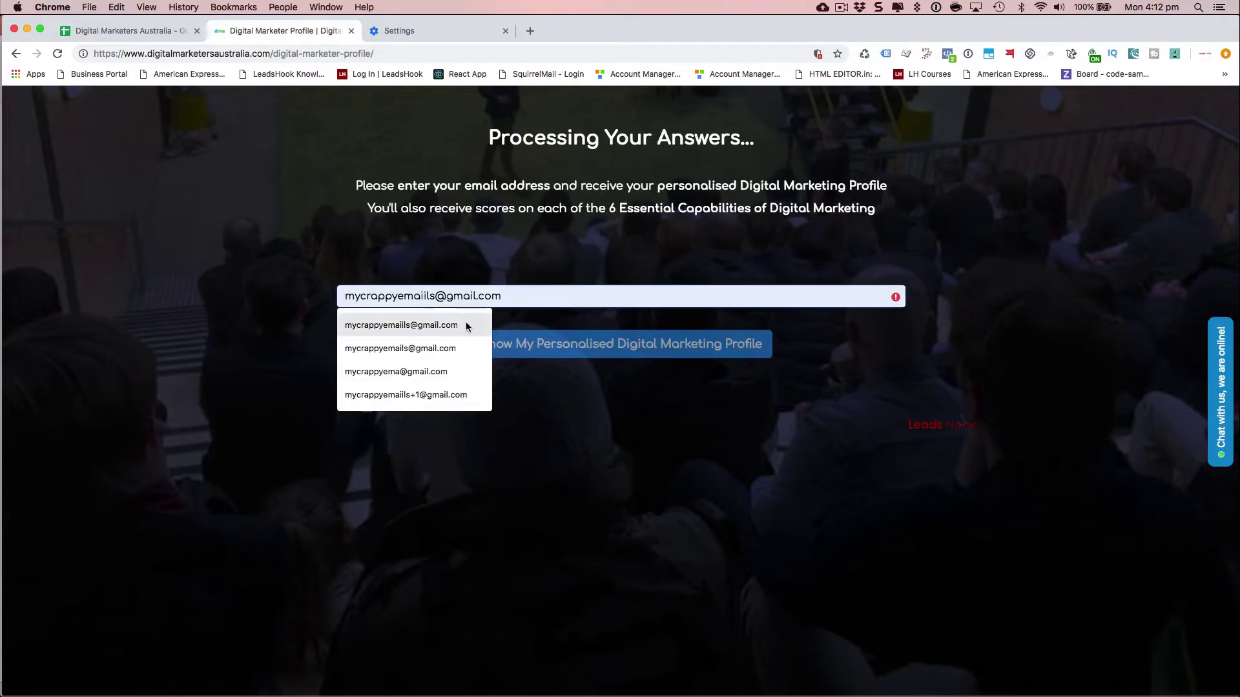
left_click(466, 322)
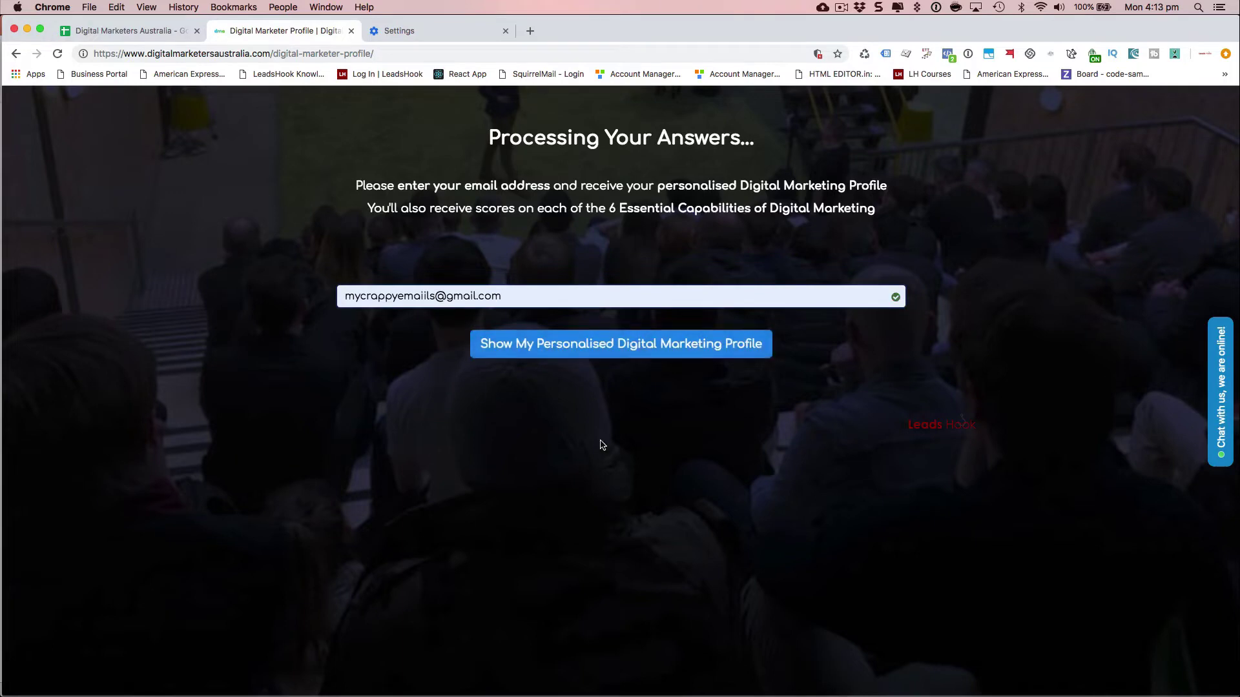
left_click(606, 343)
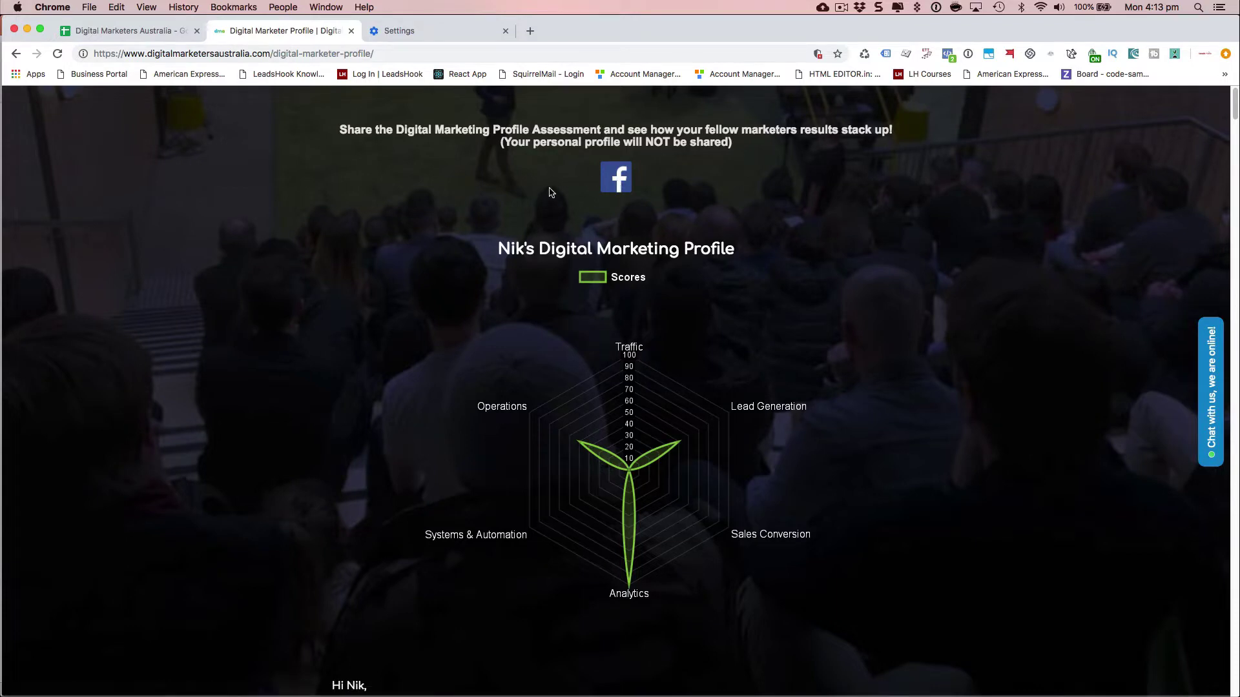
scroll(329, 381, "down", 6)
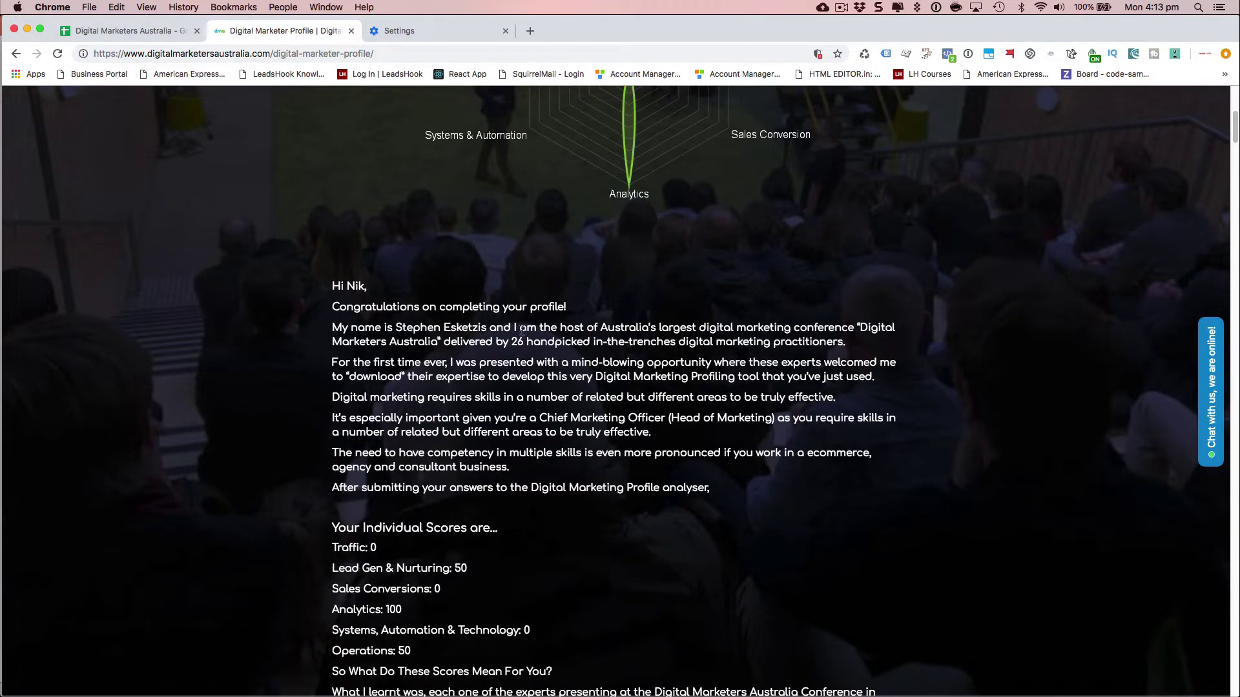
scroll(629, 357, "down", 3)
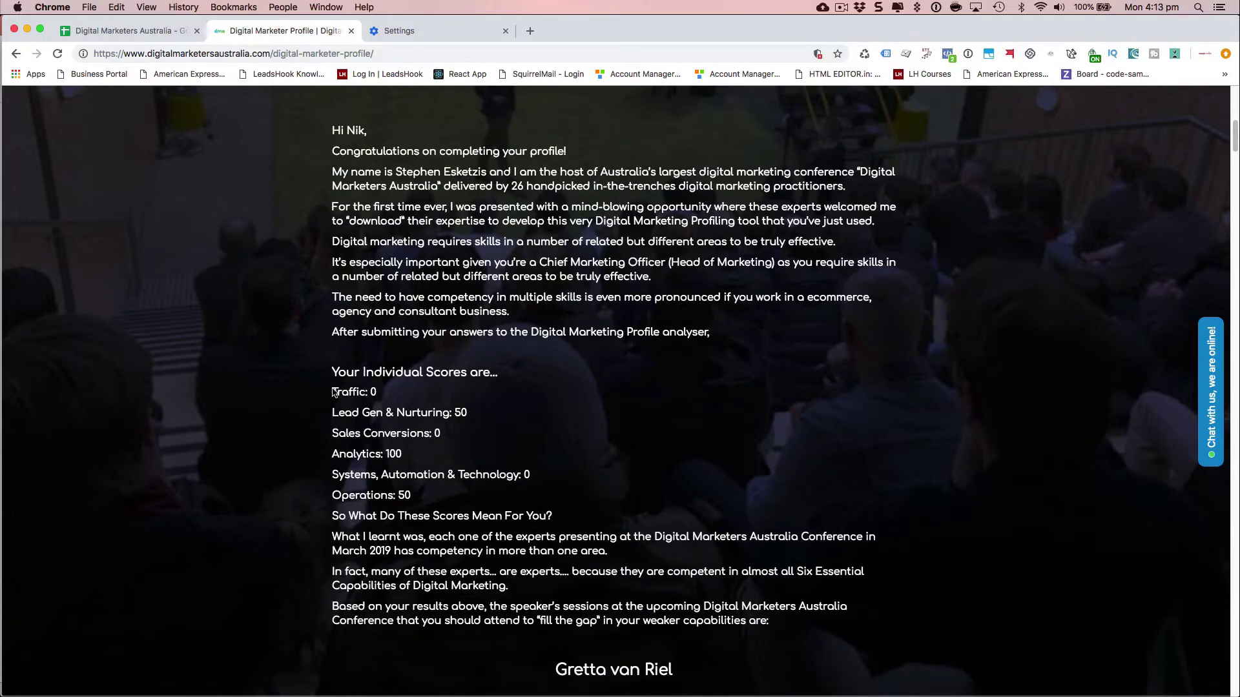
left_click_drag(335, 387, 481, 508)
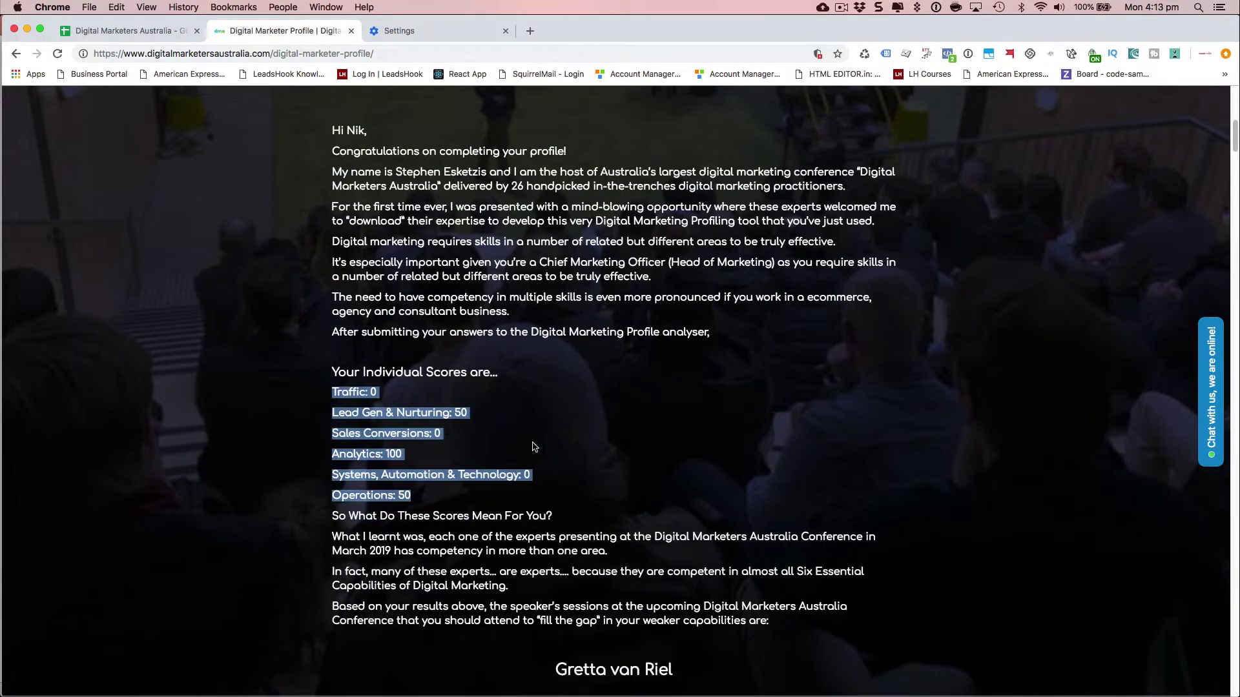
scroll(534, 447, "up", 10)
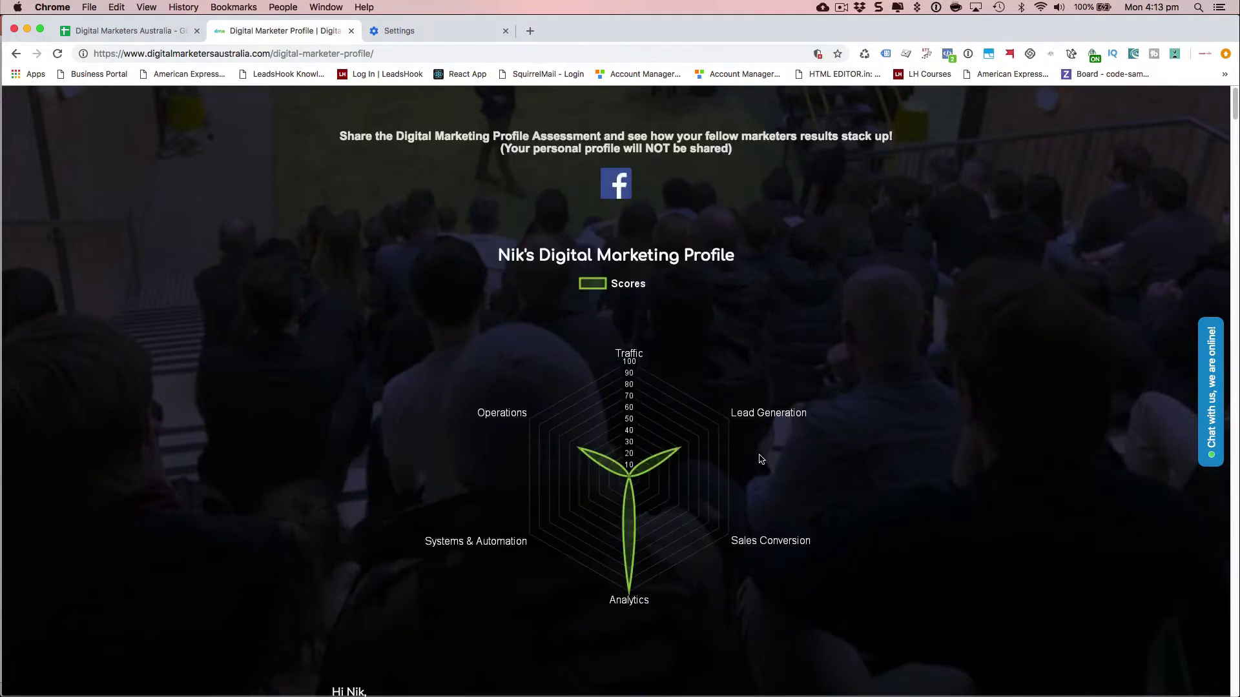
scroll(462, 357, "down", 9)
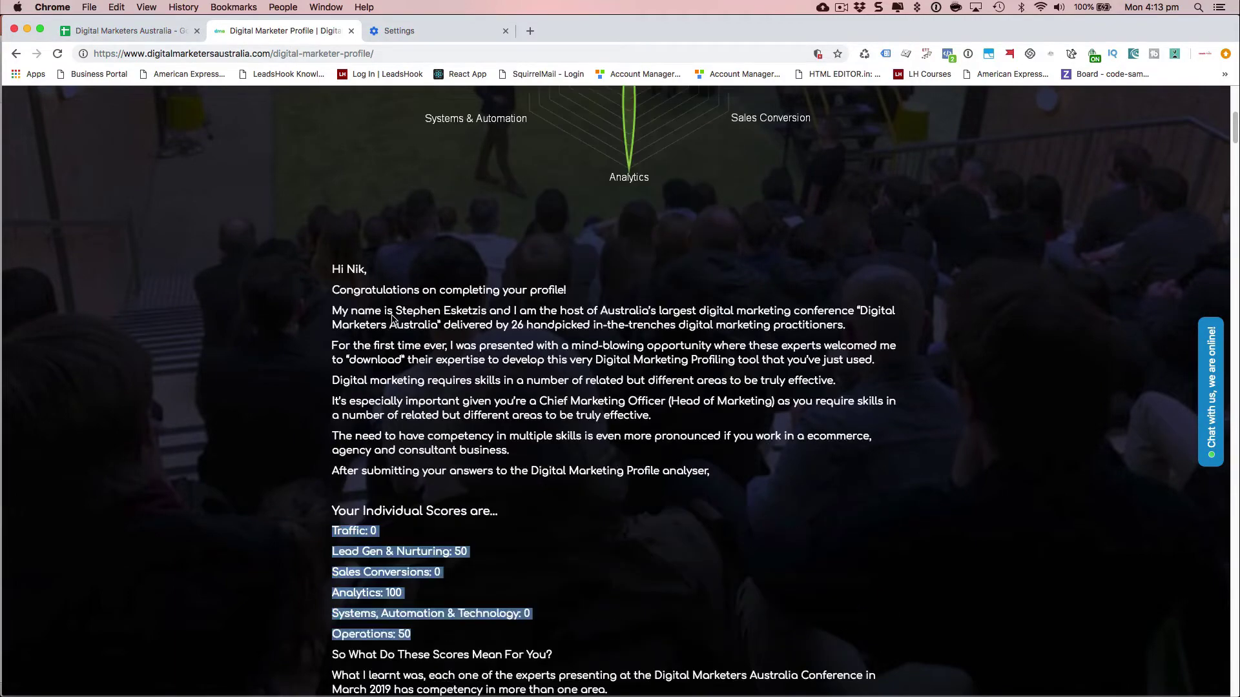
scroll(392, 319, "down", 3)
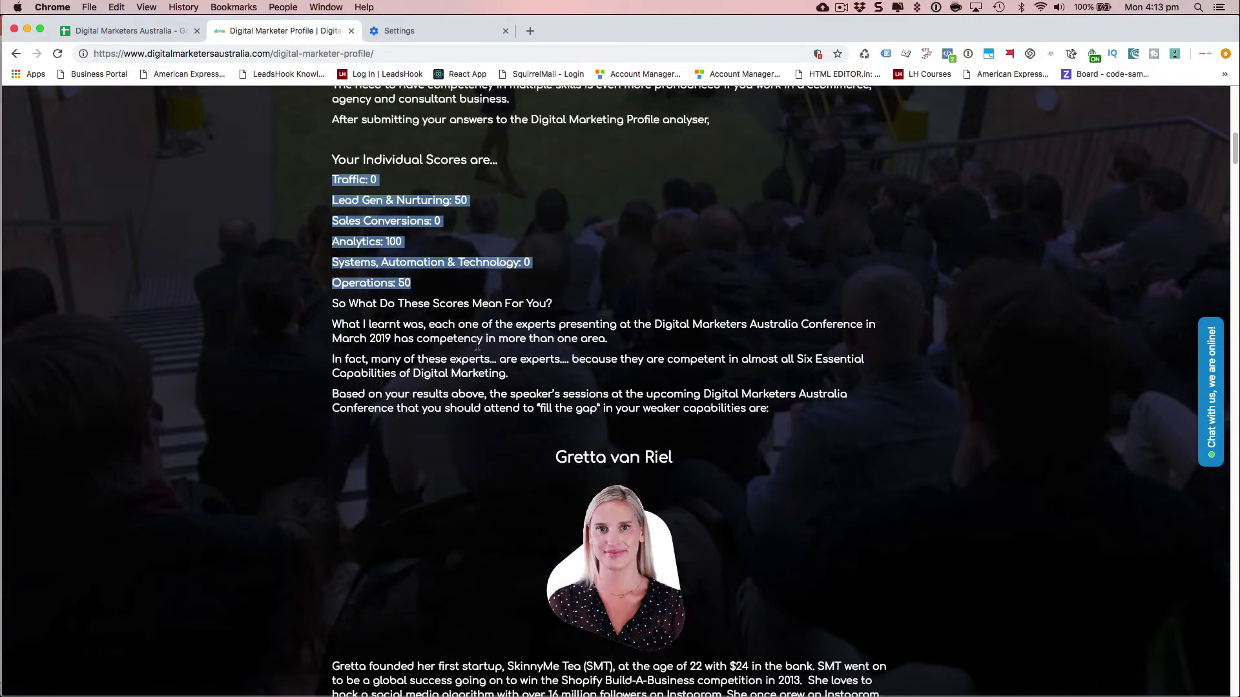
scroll(485, 354, "up", 15)
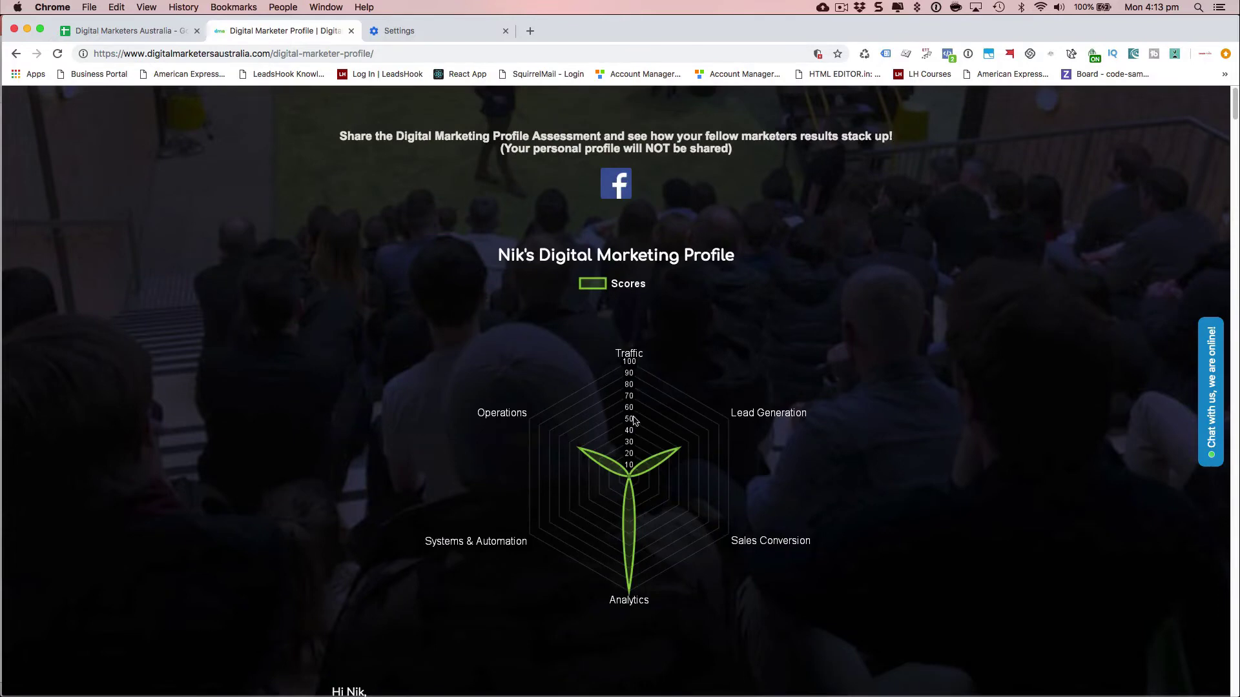
scroll(249, 420, "down", 10)
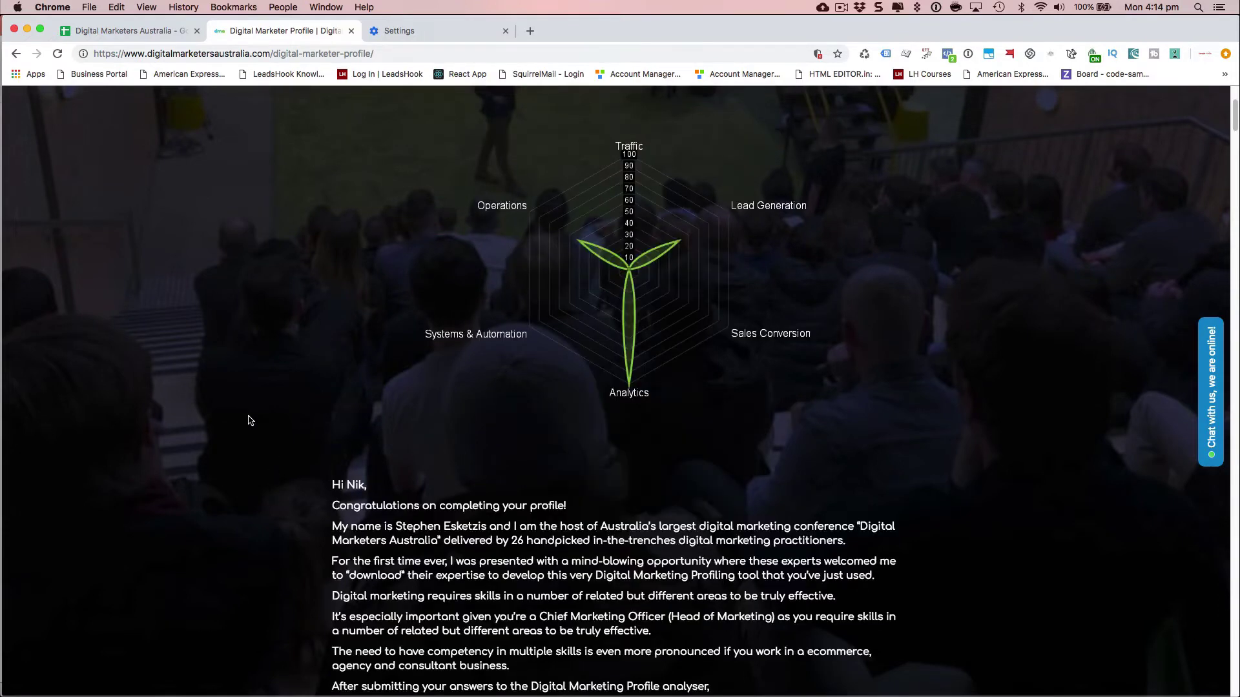
scroll(249, 421, "down", 1)
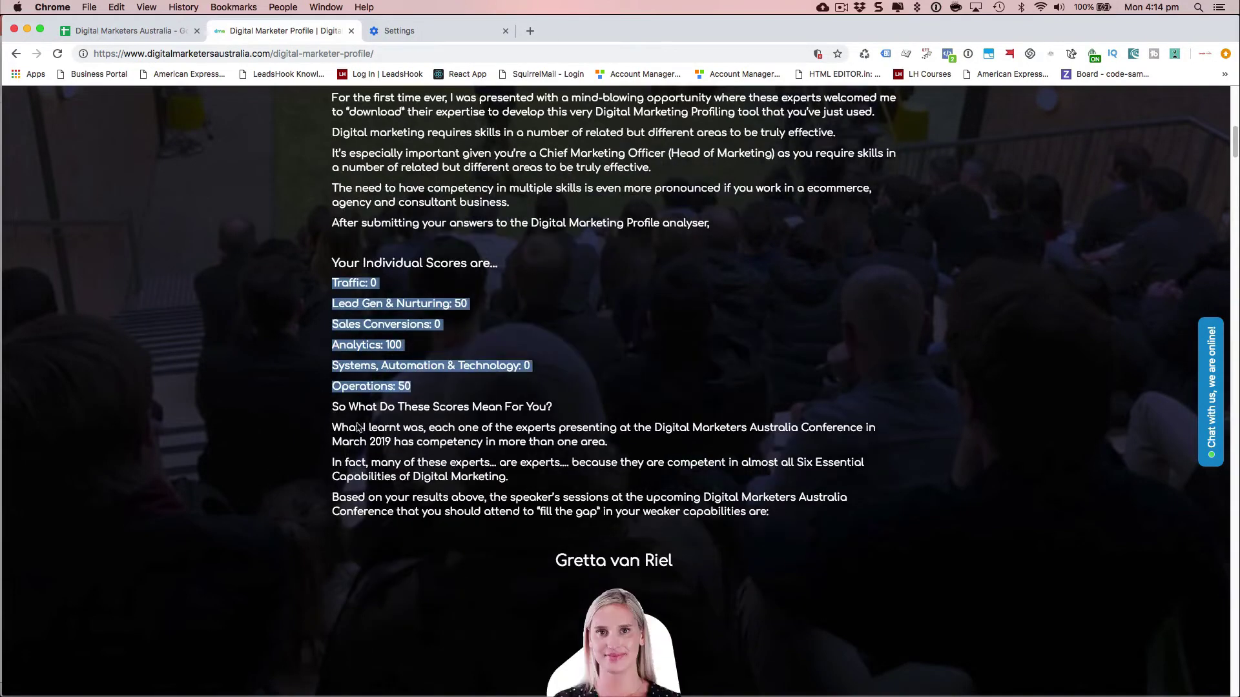
left_click(393, 443)
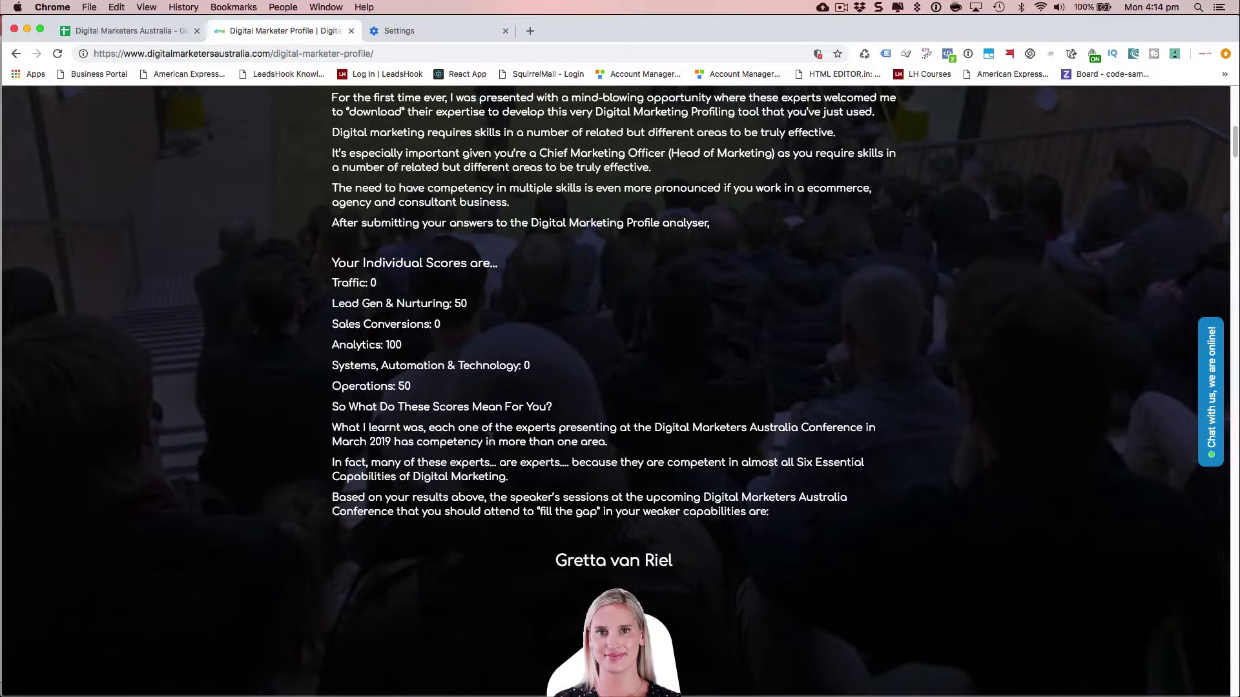
scroll(473, 426, "up", 5)
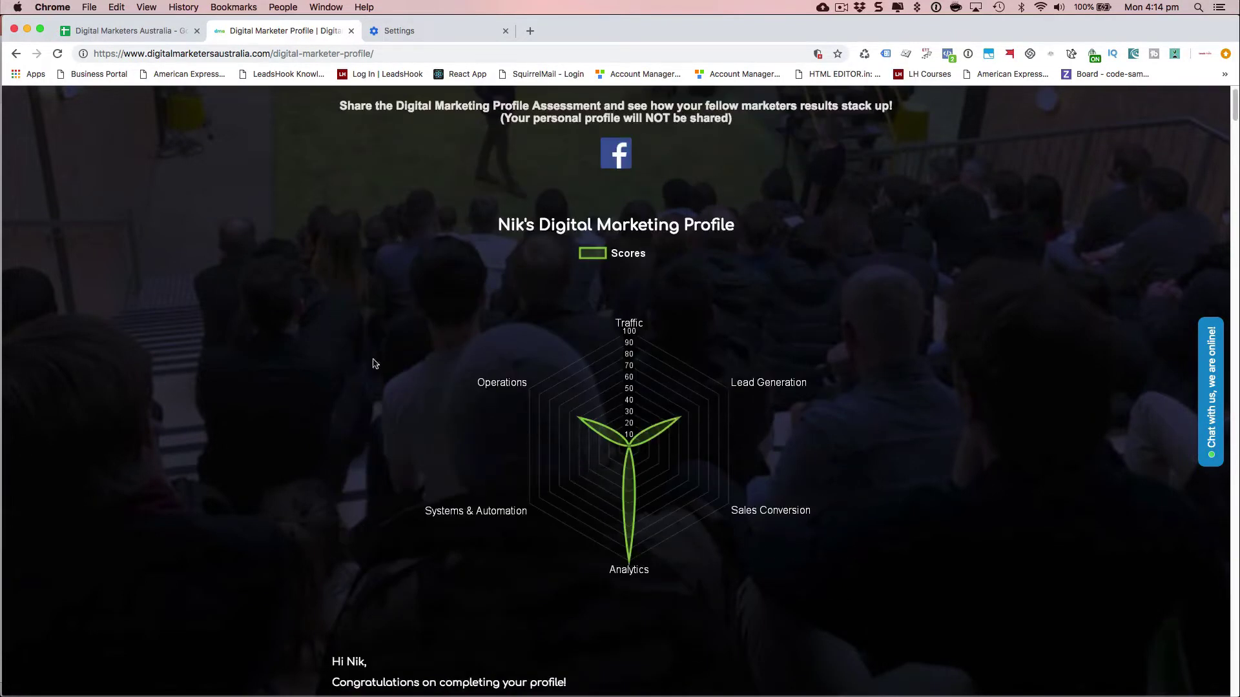
scroll(343, 329, "down", 8)
scroll(343, 329, "down", 5)
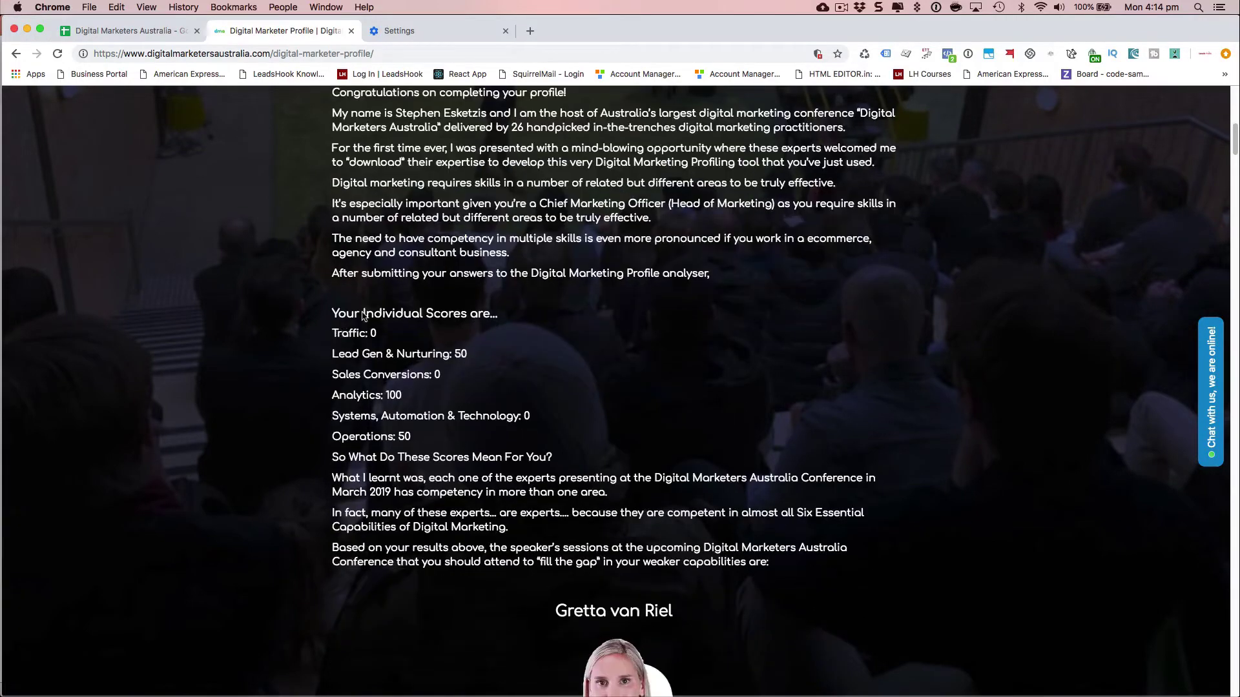
scroll(312, 346, "down", 16)
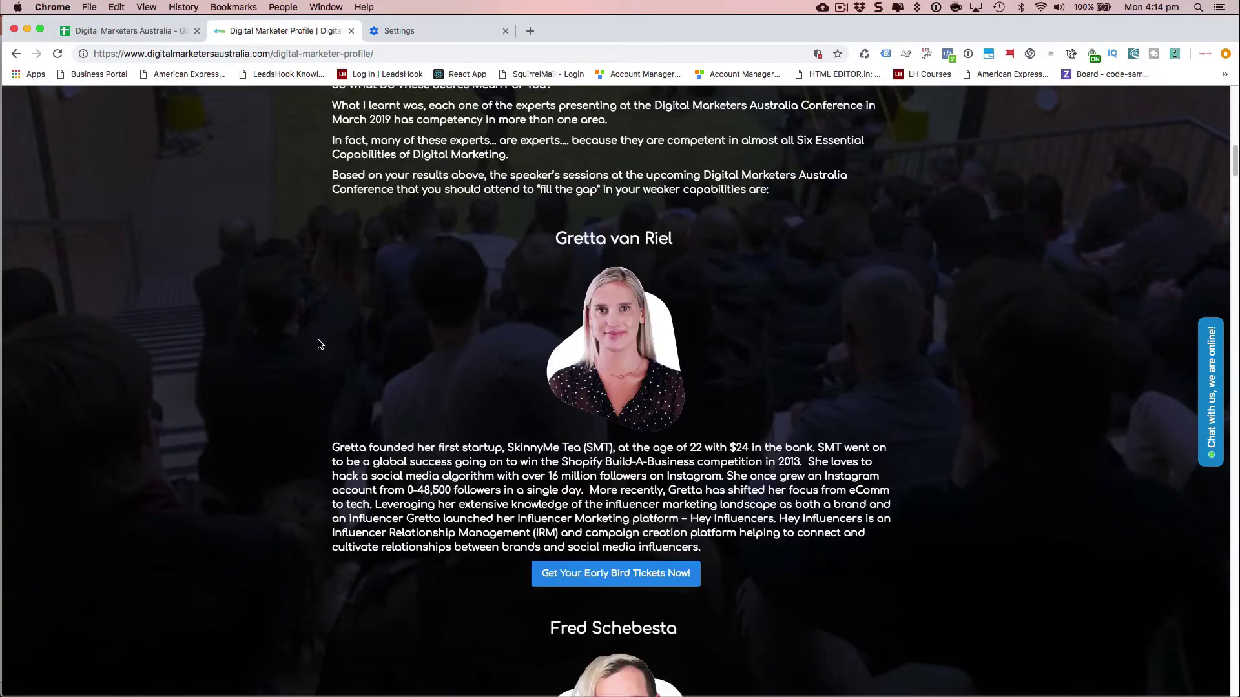
scroll(317, 344, "down", 8)
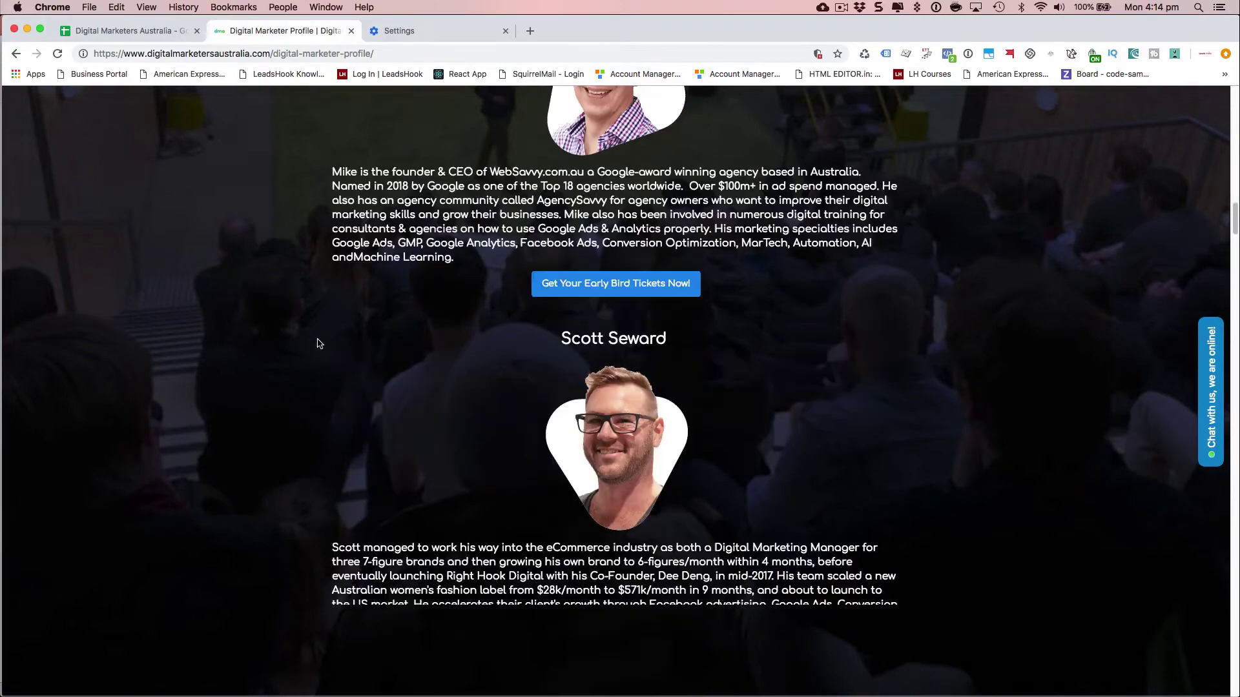
scroll(312, 338, "up", 4)
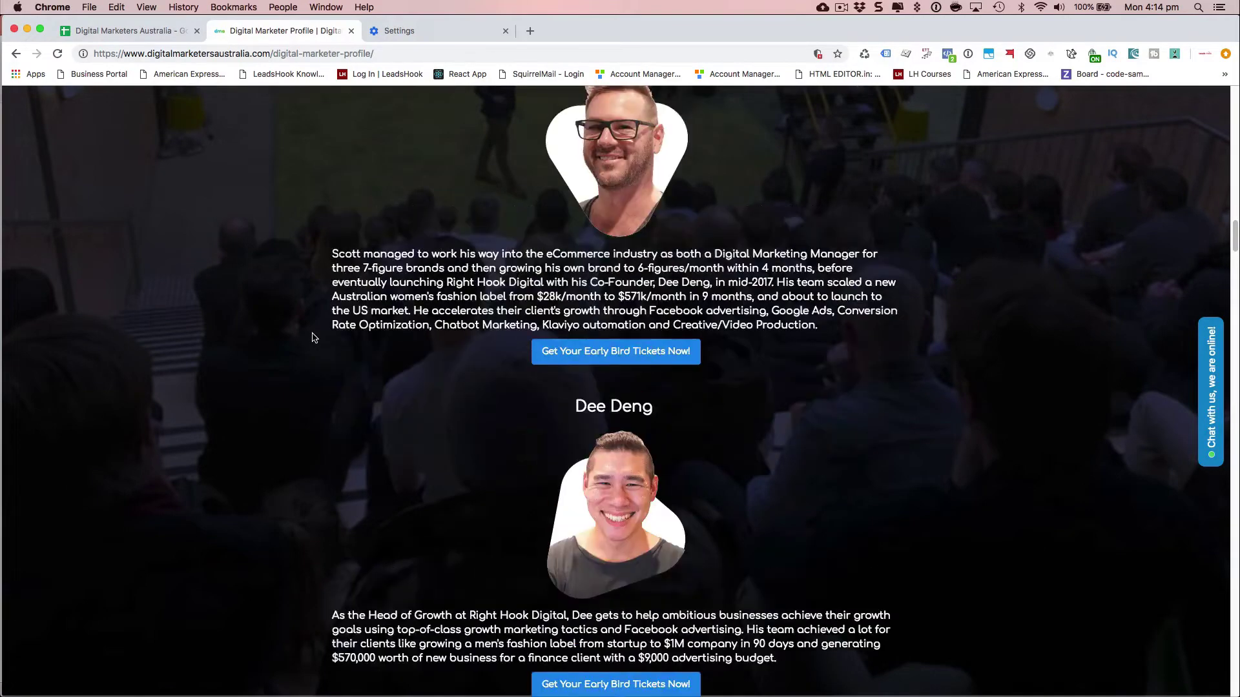
scroll(298, 346, "down", 7)
scroll(291, 353, "down", 12)
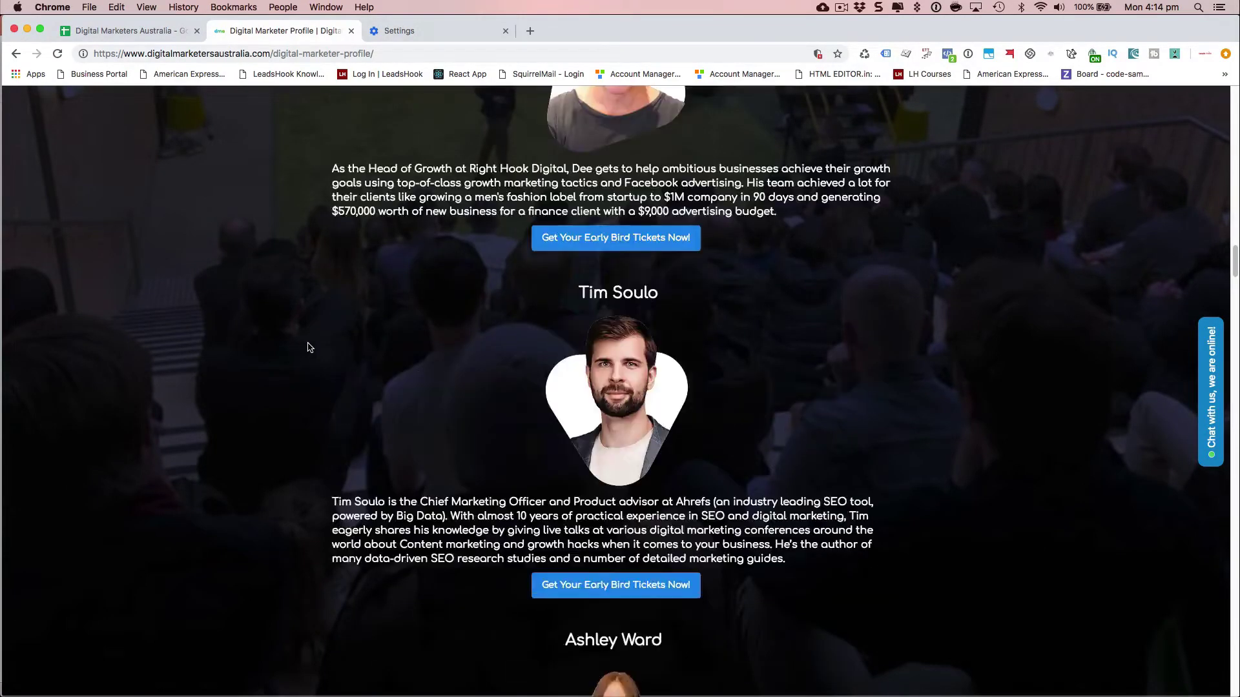
scroll(286, 334, "down", 12)
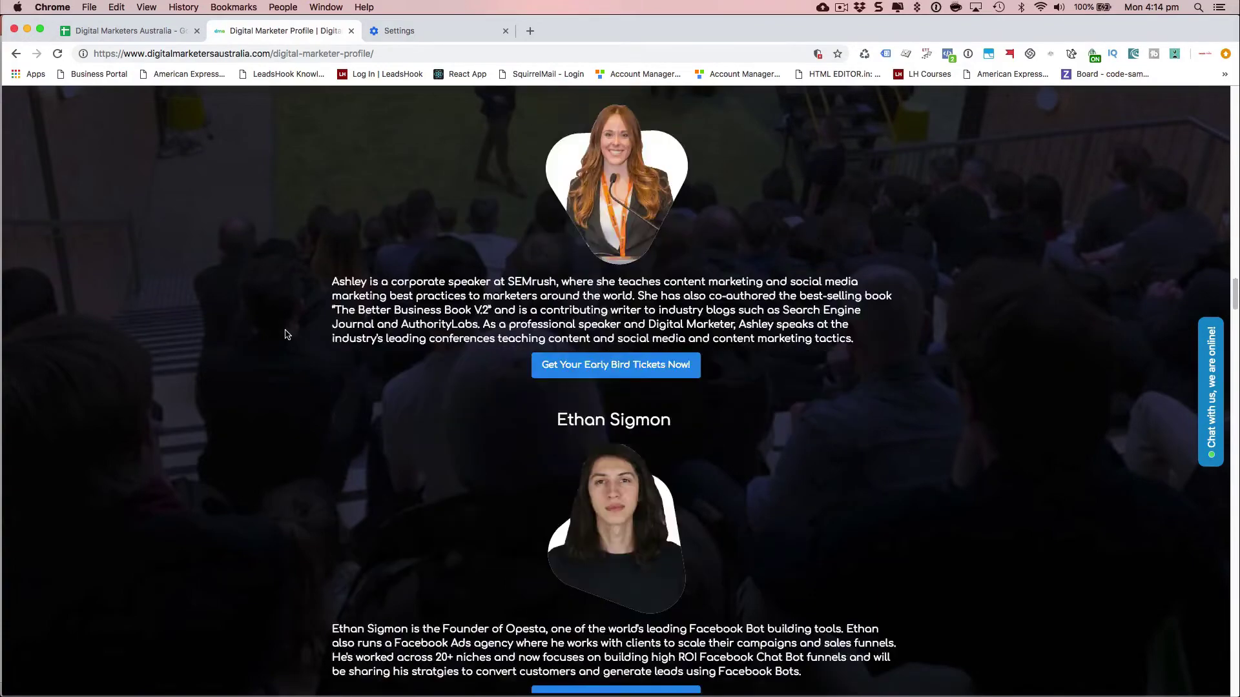
scroll(282, 333, "down", 15)
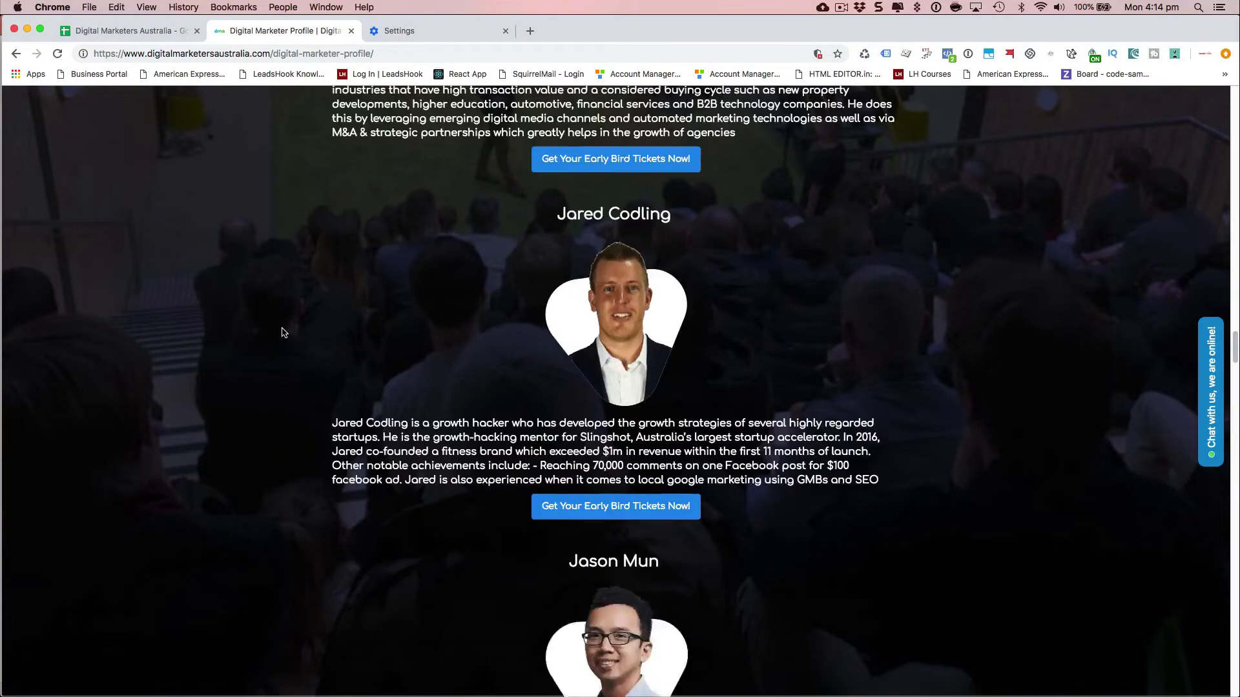
scroll(282, 332, "down", 15)
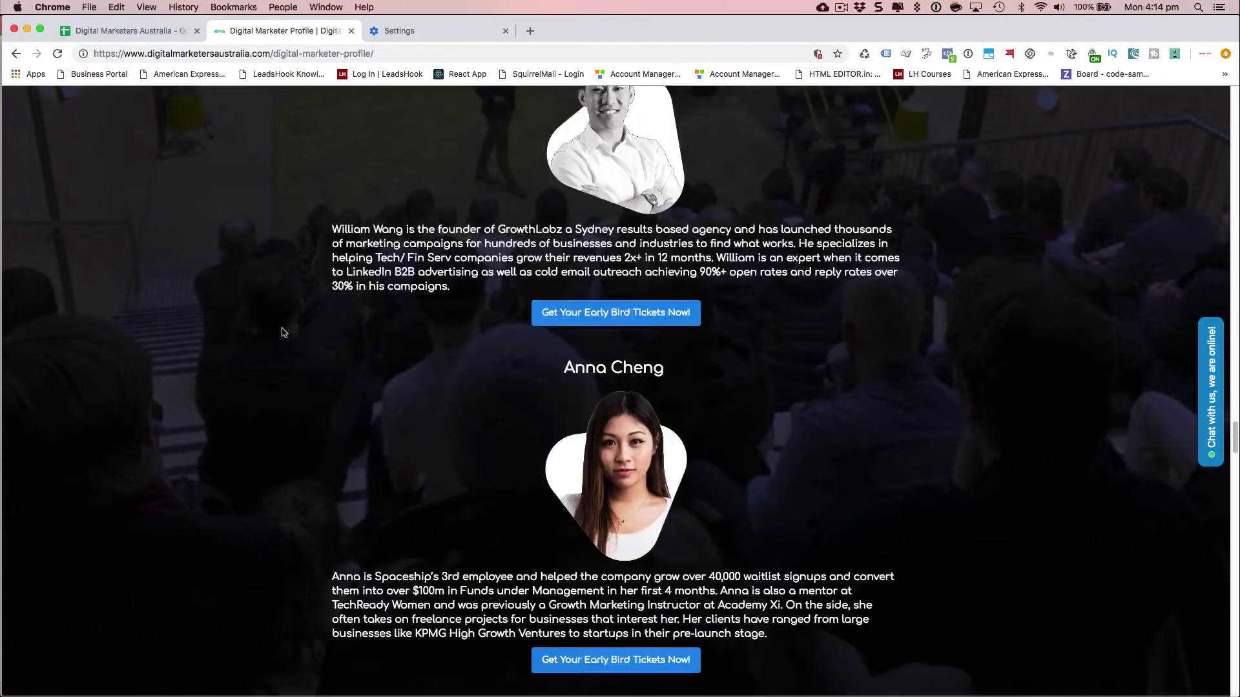
scroll(283, 333, "down", 15)
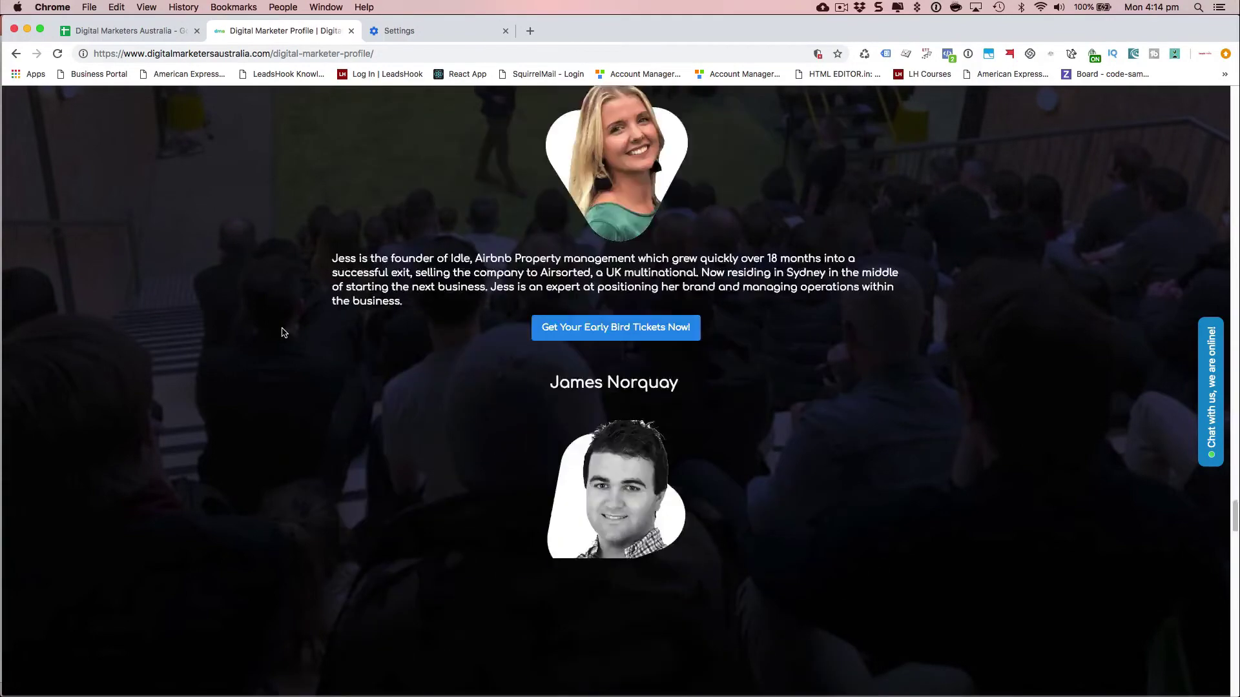
scroll(282, 332, "down", 15)
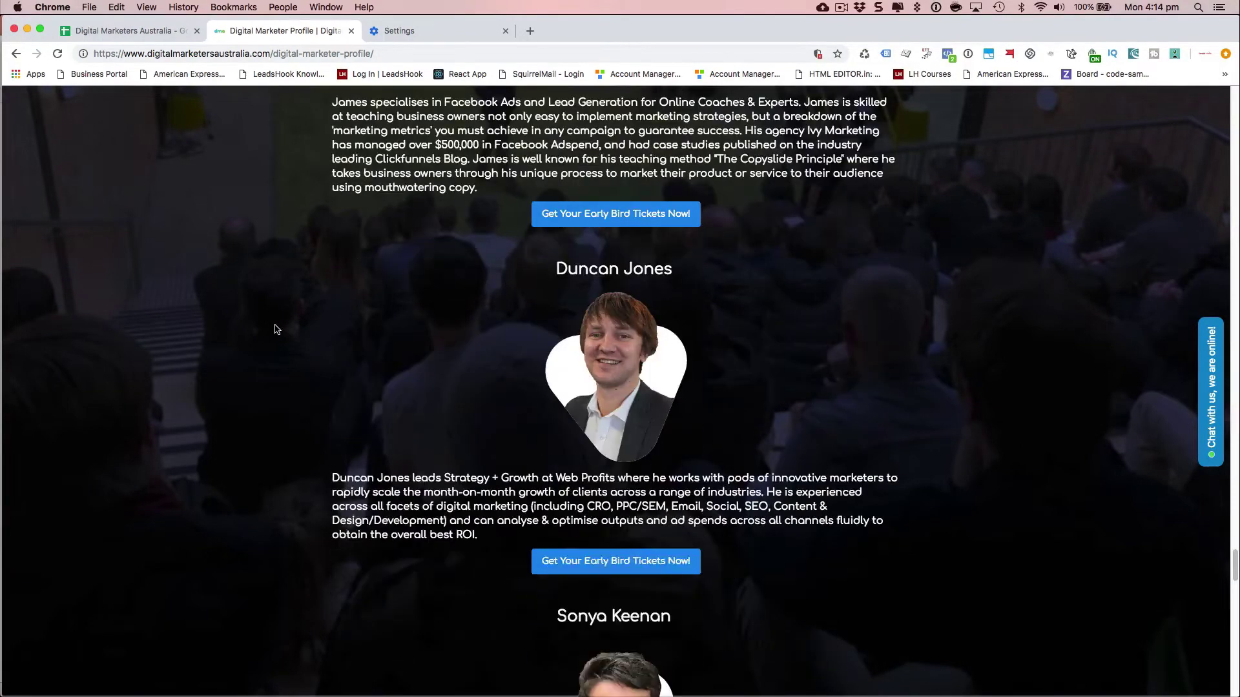
scroll(274, 328, "down", 15)
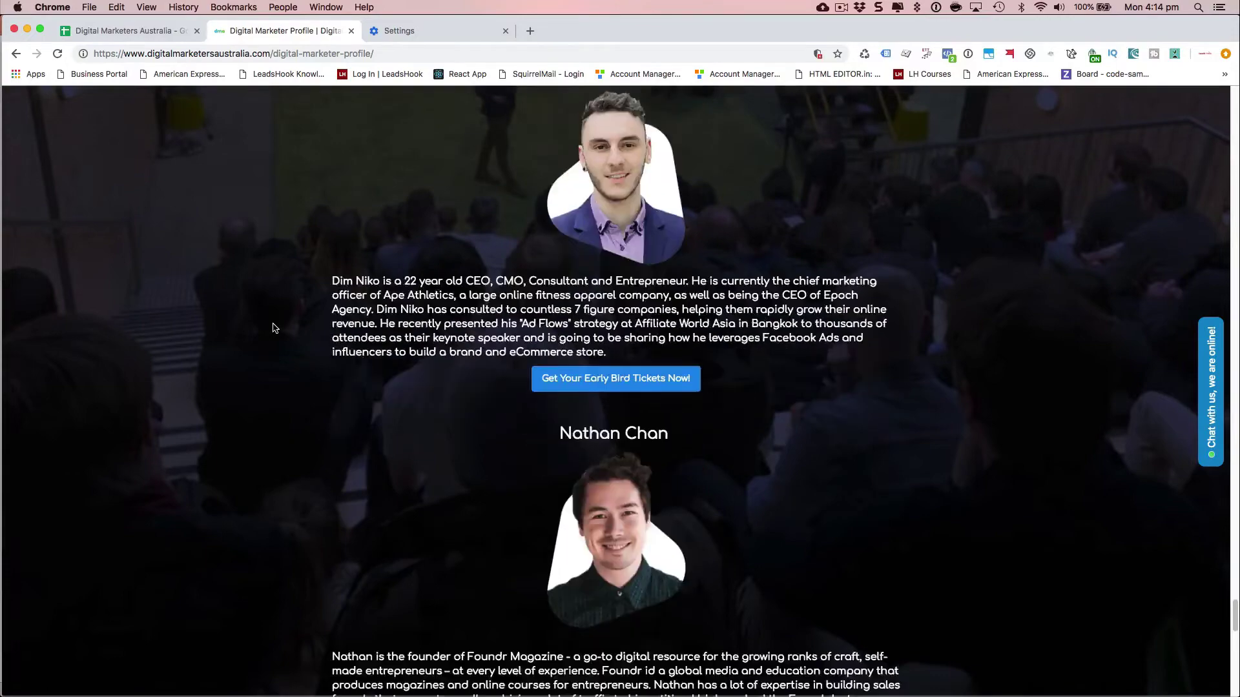
scroll(274, 328, "down", 3)
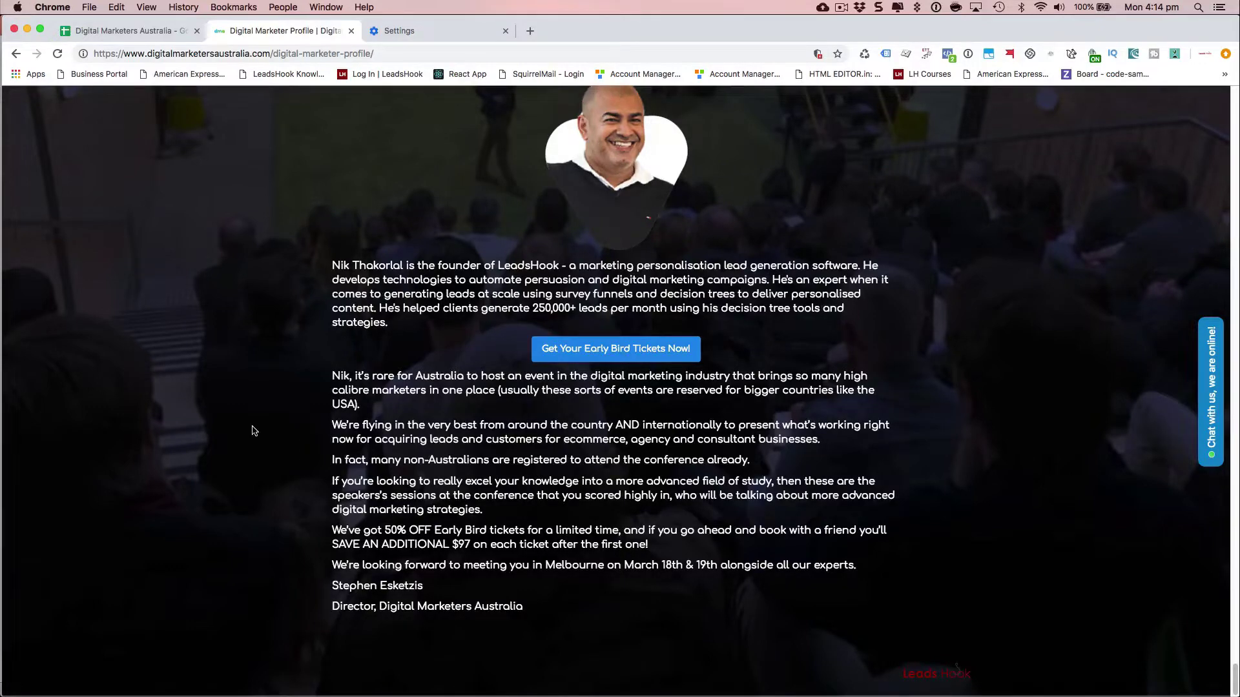
scroll(253, 430, "up", 15)
scroll(253, 430, "up", 4)
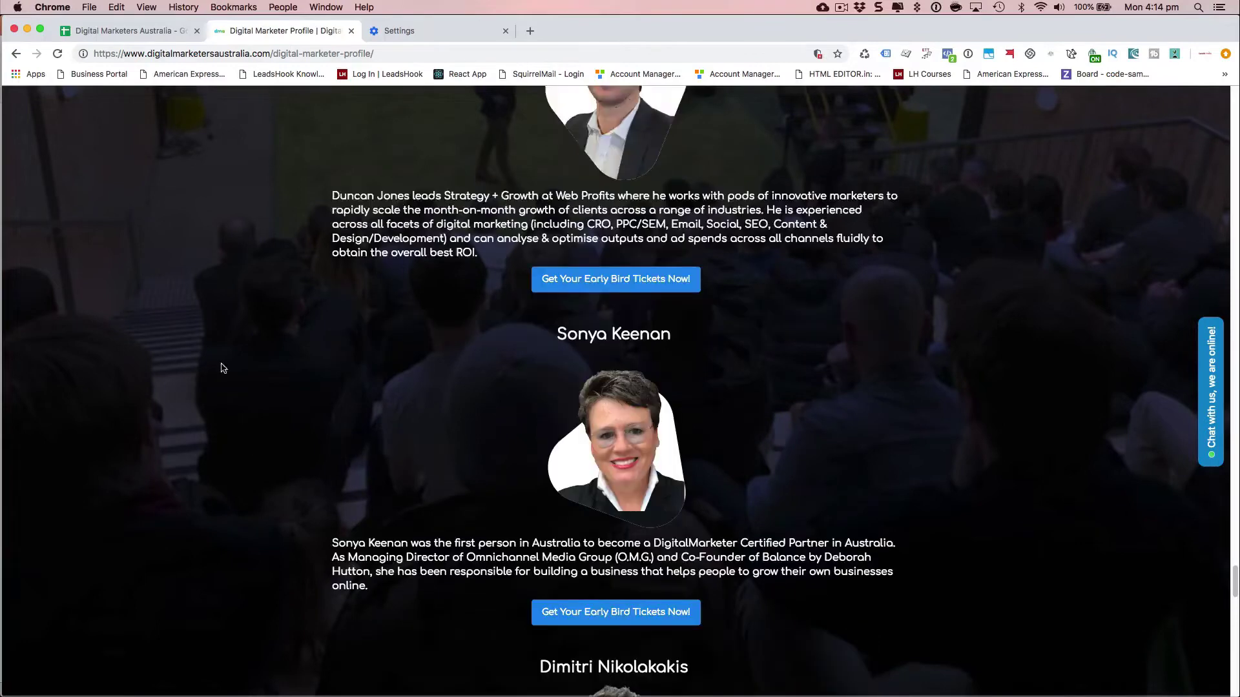
- Open the Digital Marketers Australia spreadsheet and review each speaker's first skill in row 3
left_click(141, 31)
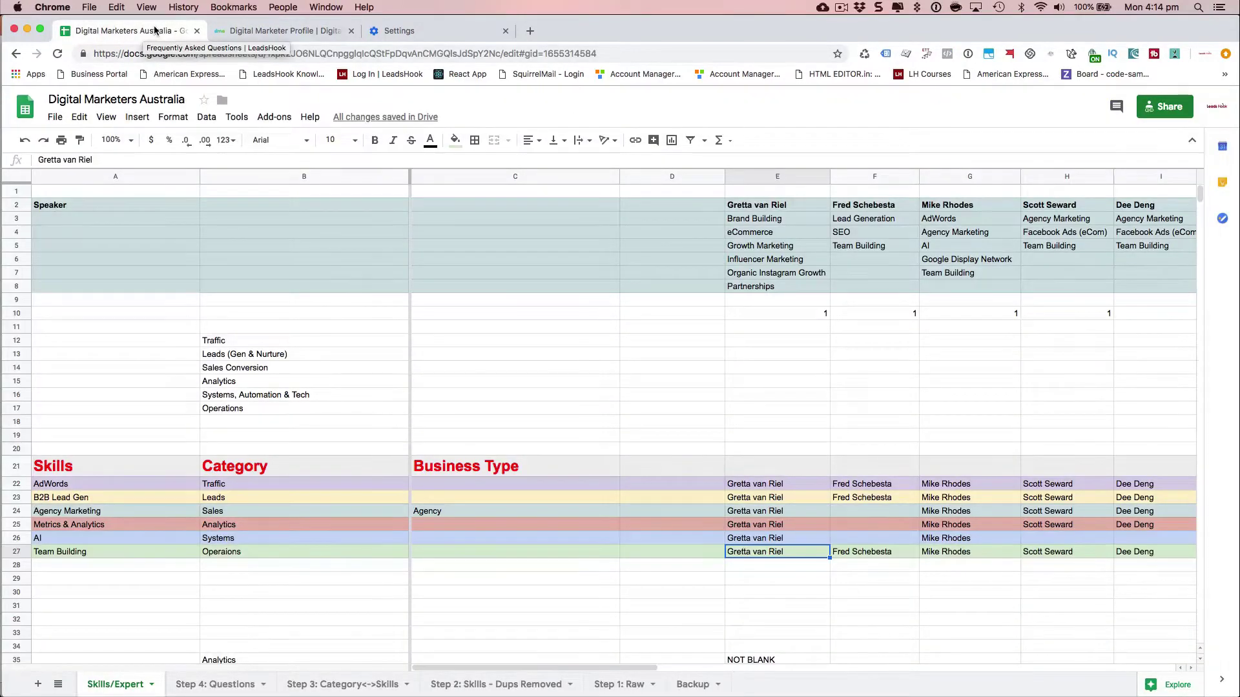
left_click(749, 220)
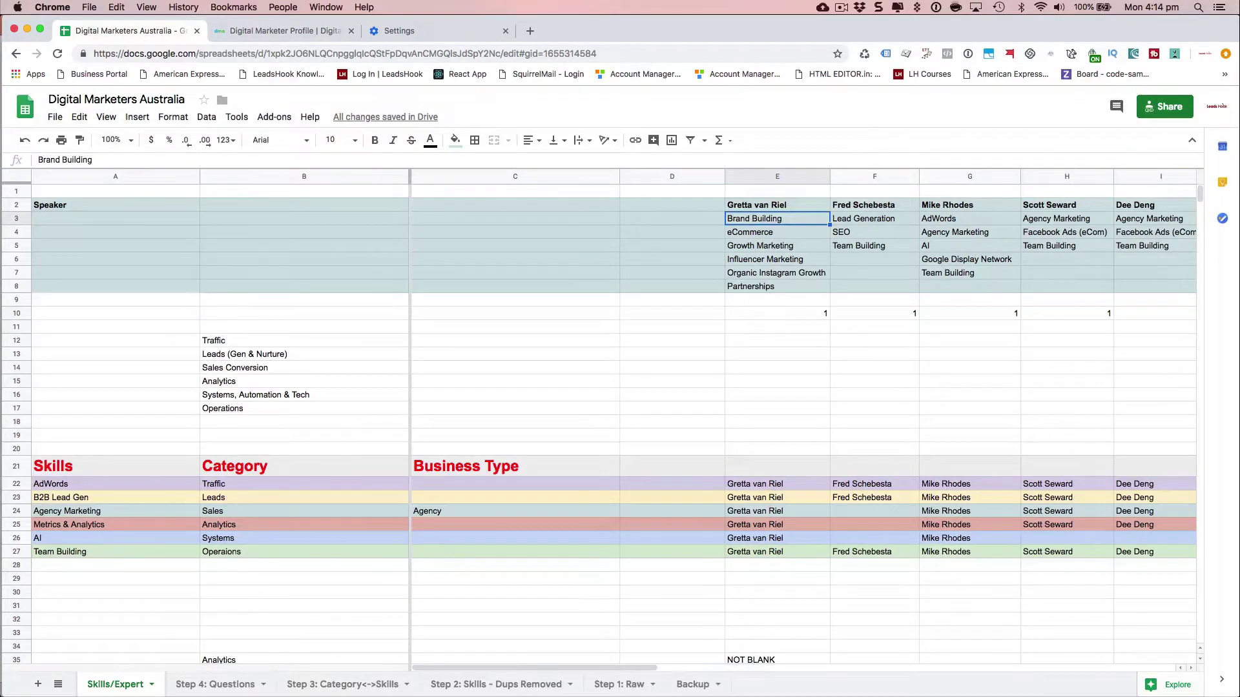
key("Right")
key("Right")
key("Right")
key("Right")
key("Right")
key("Right")
key("Right")
key("Right")
key("Right")
key("Right")
key("Right")
key("Right")
key("Right")
key("Right")
key("Right")
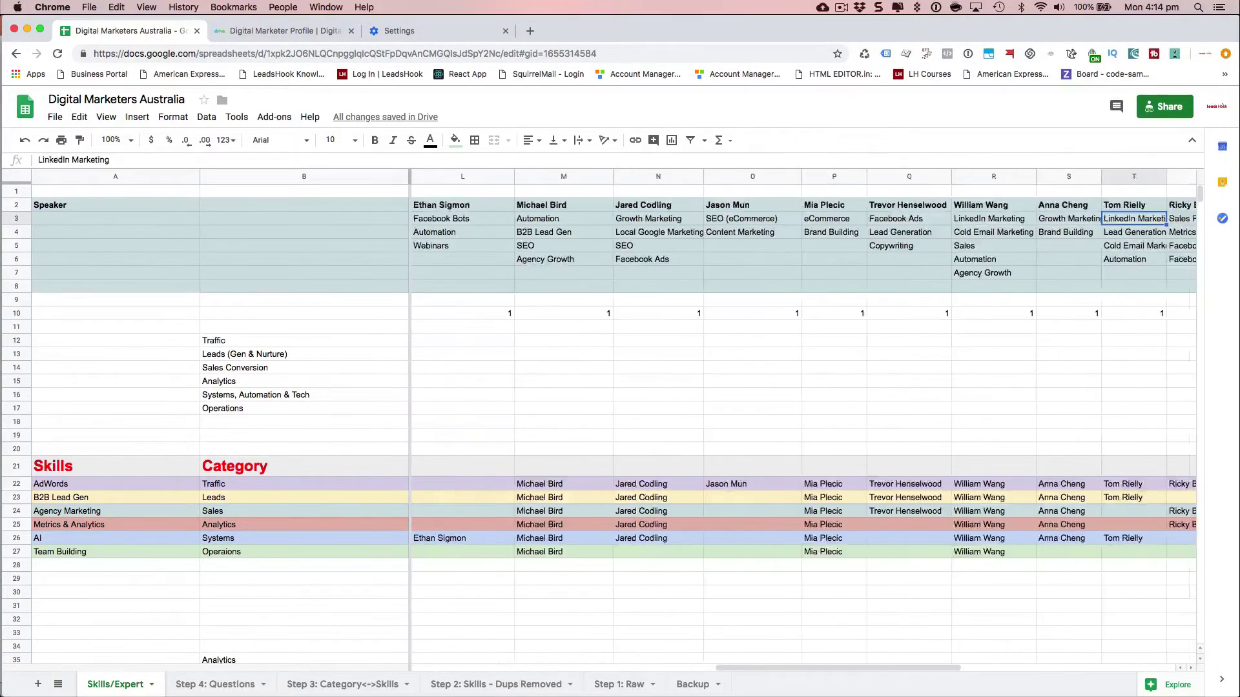
key("Right")
key("Right")
key("Right")
key("Right")
key("Right")
key("Right")
key("Right")
key("Left")
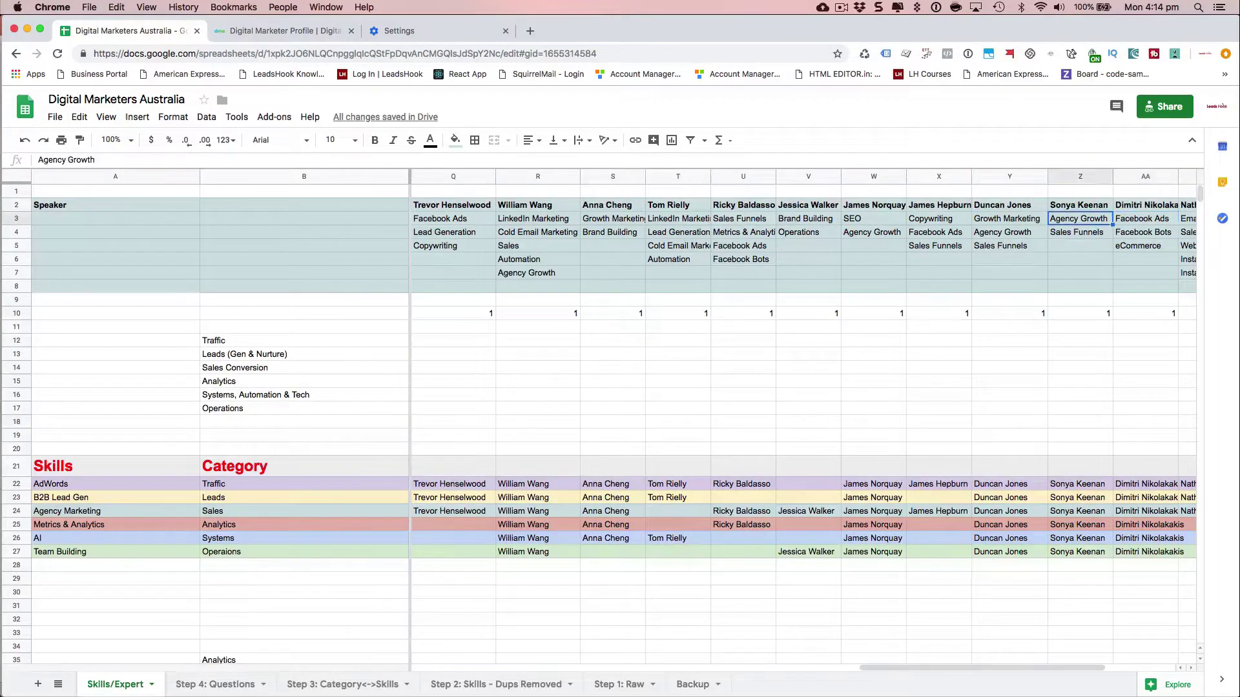
key("Left")
key("Left")
key("Left")
key("Left")
key("Left")
key("Left")
key("Left")
key("Left")
key("Left")
key("Left")
key("Left")
key("Left")
key("Left")
key("Left")
key("Left")
key("Left")
key("Left")
key("Left")
key("Left")
key("Left")
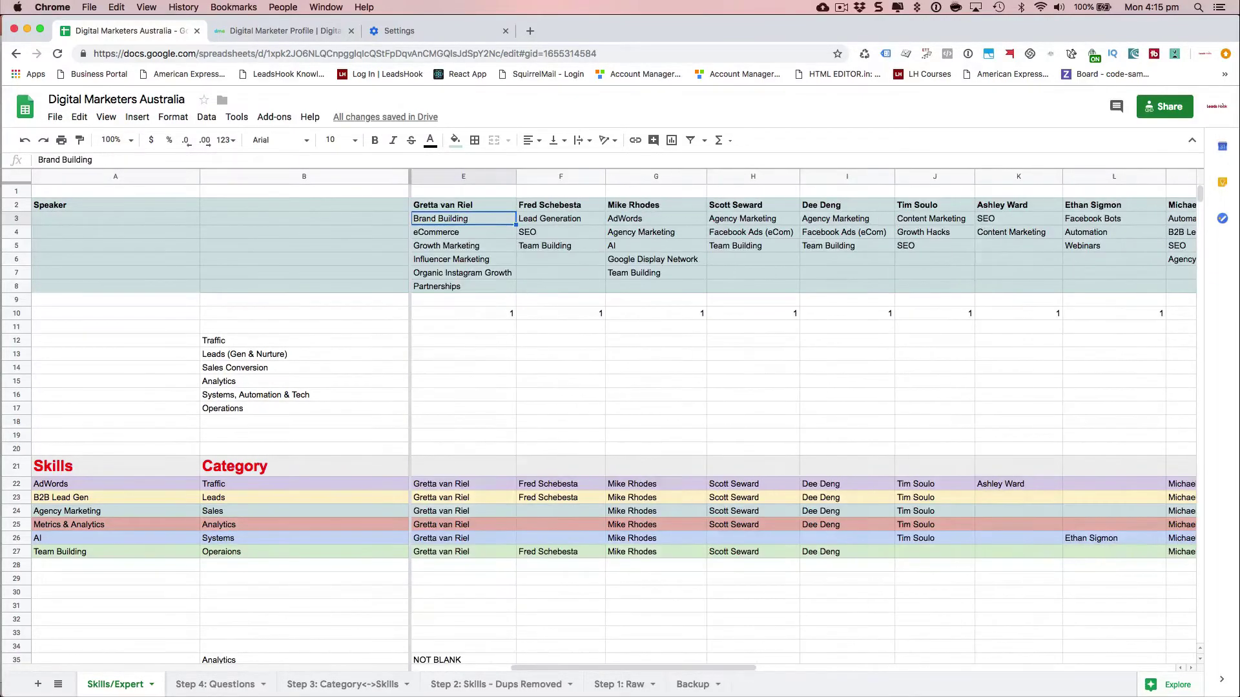
- Check the Agency Marketing and Content Marketing skills and cell E22, then go to the Step 3: Category<->Skills sheet
key("Left")
key("Left")
key("Left")
key("Right")
key("Right")
key("Right")
key("Right")
key("Right")
key("Right")
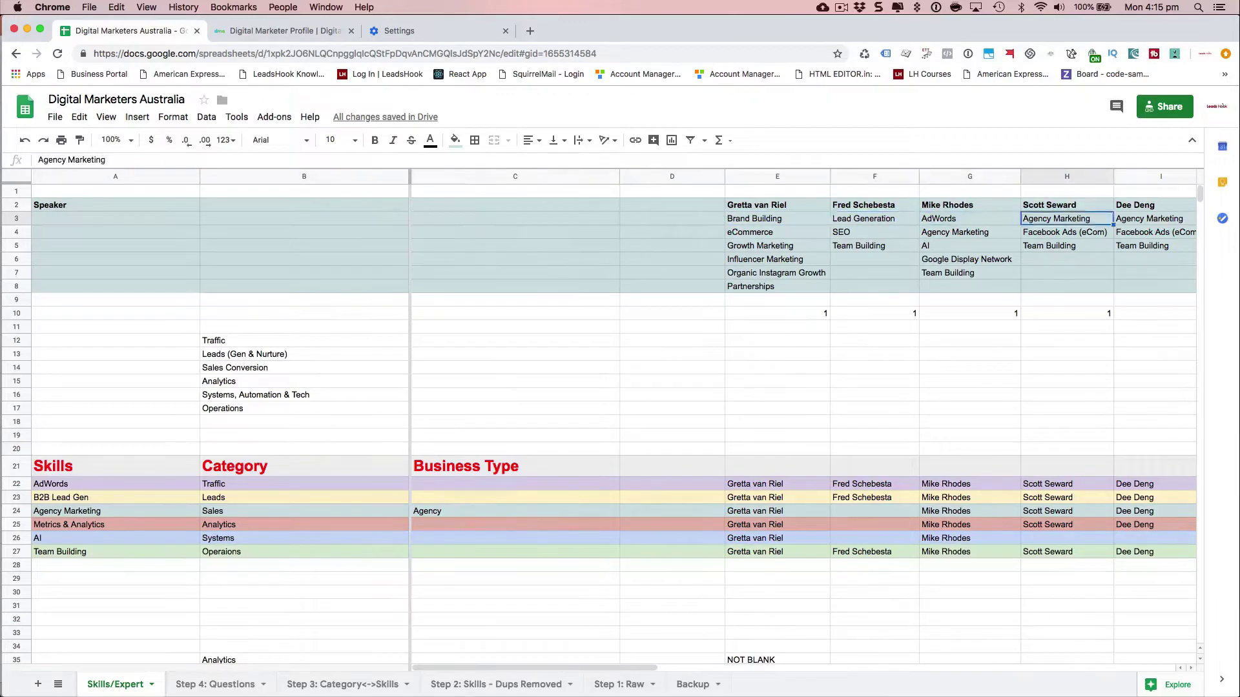
key("Right")
key("Right")
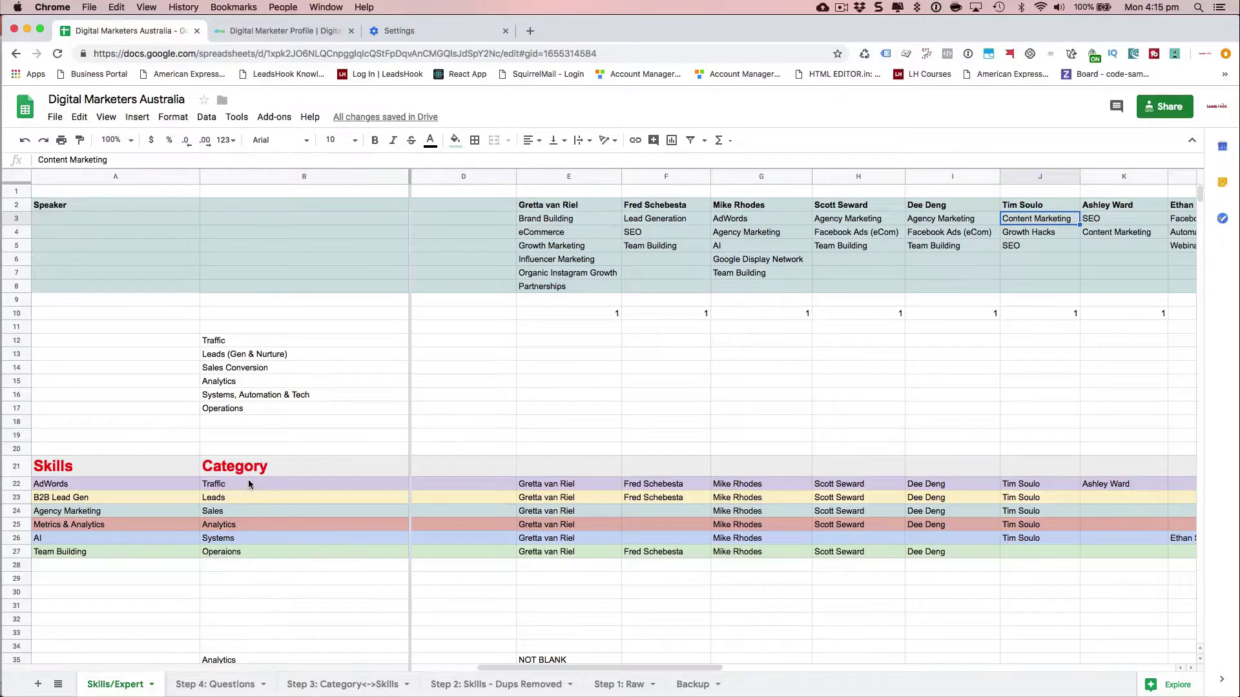
left_click(532, 488)
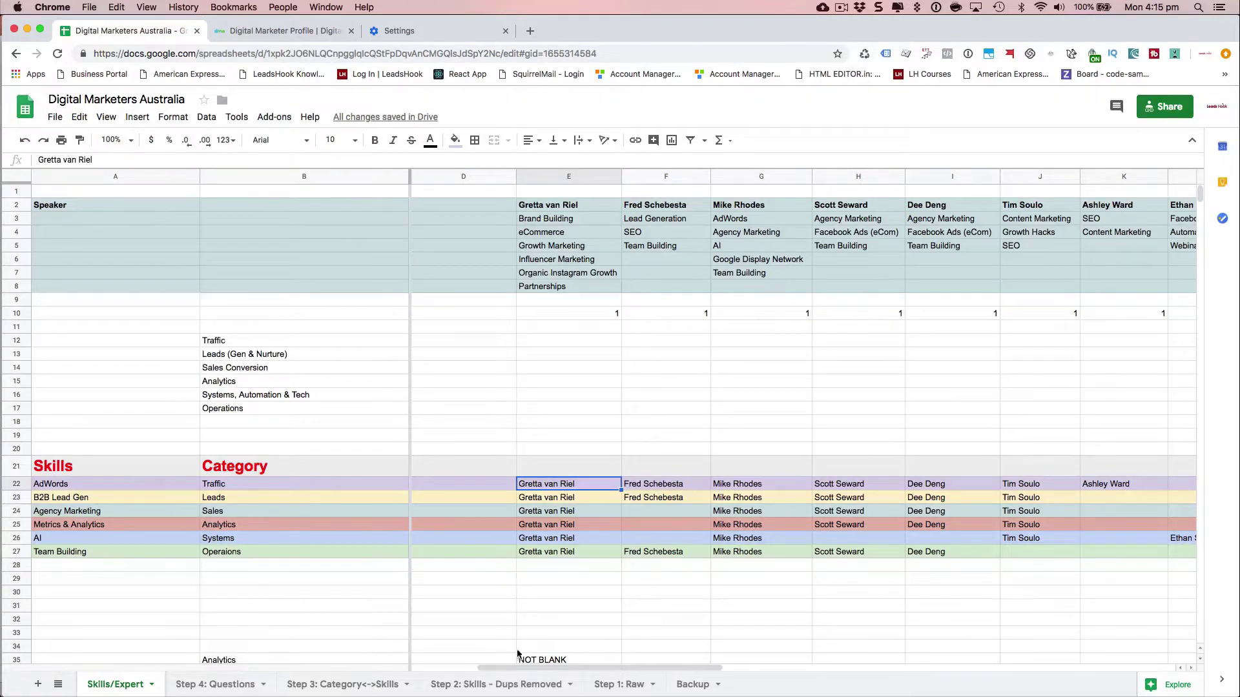
left_click(384, 684)
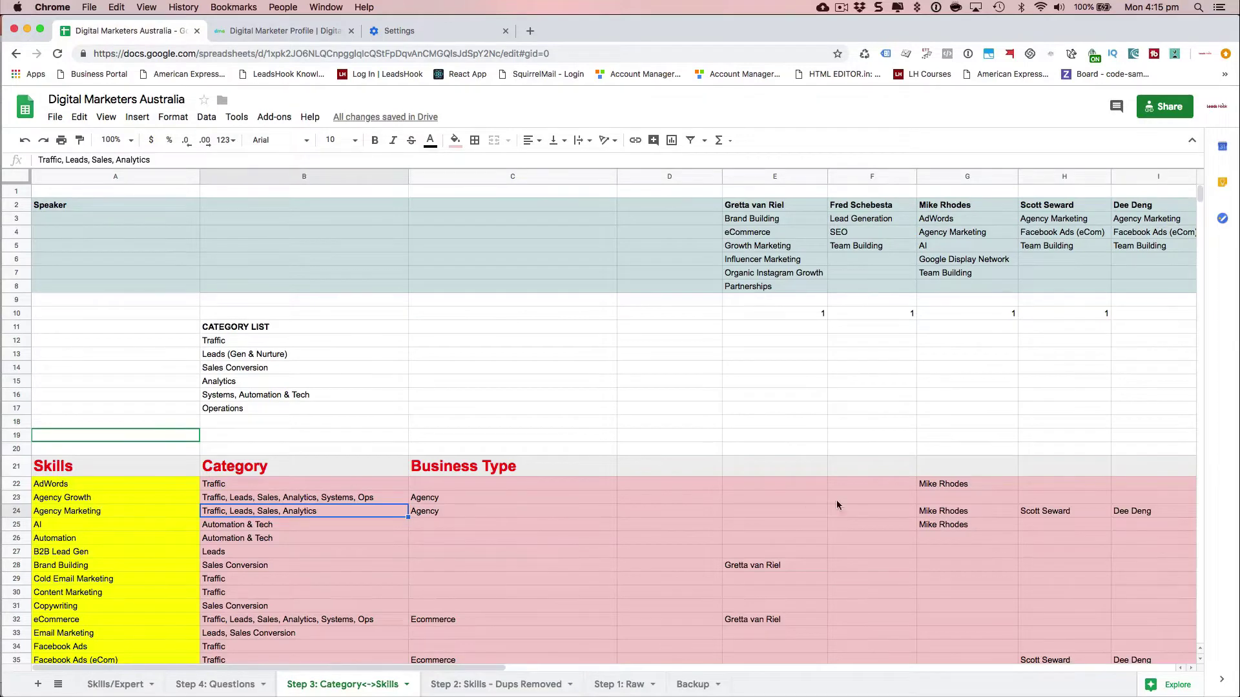
- Inspect the lookup formula in cell E22 and switch to the Skills/Expert sheet
left_click(884, 491)
left_click(796, 489)
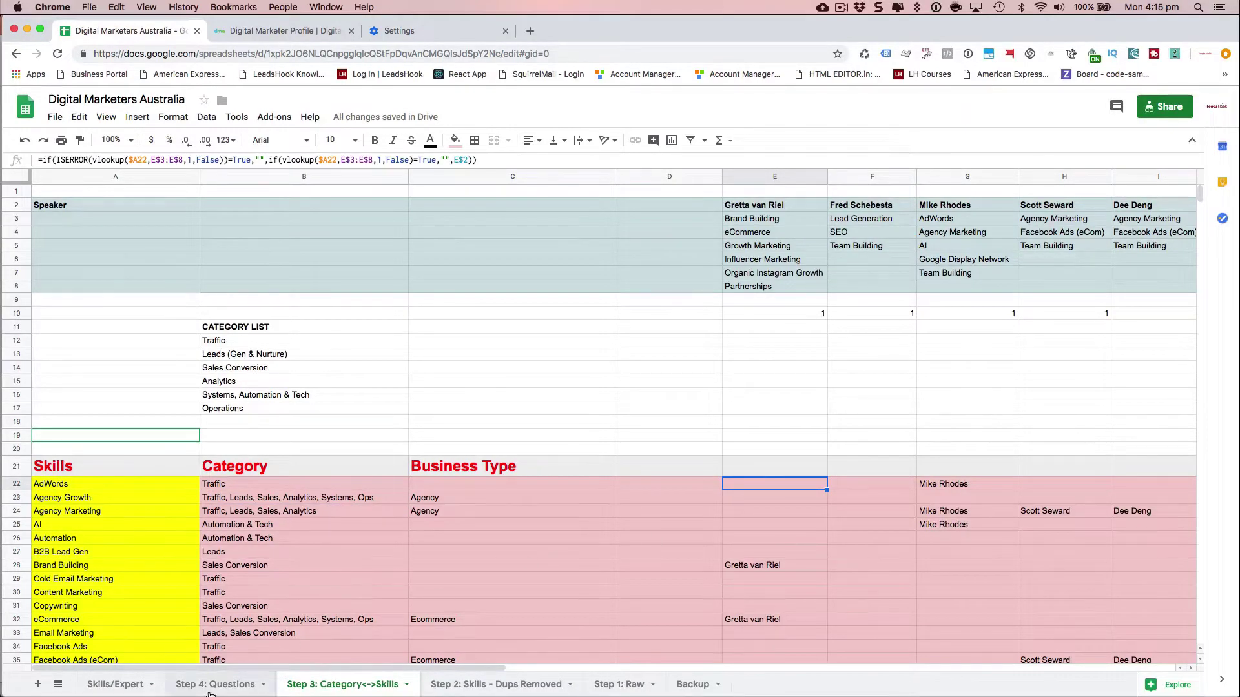
left_click(122, 686)
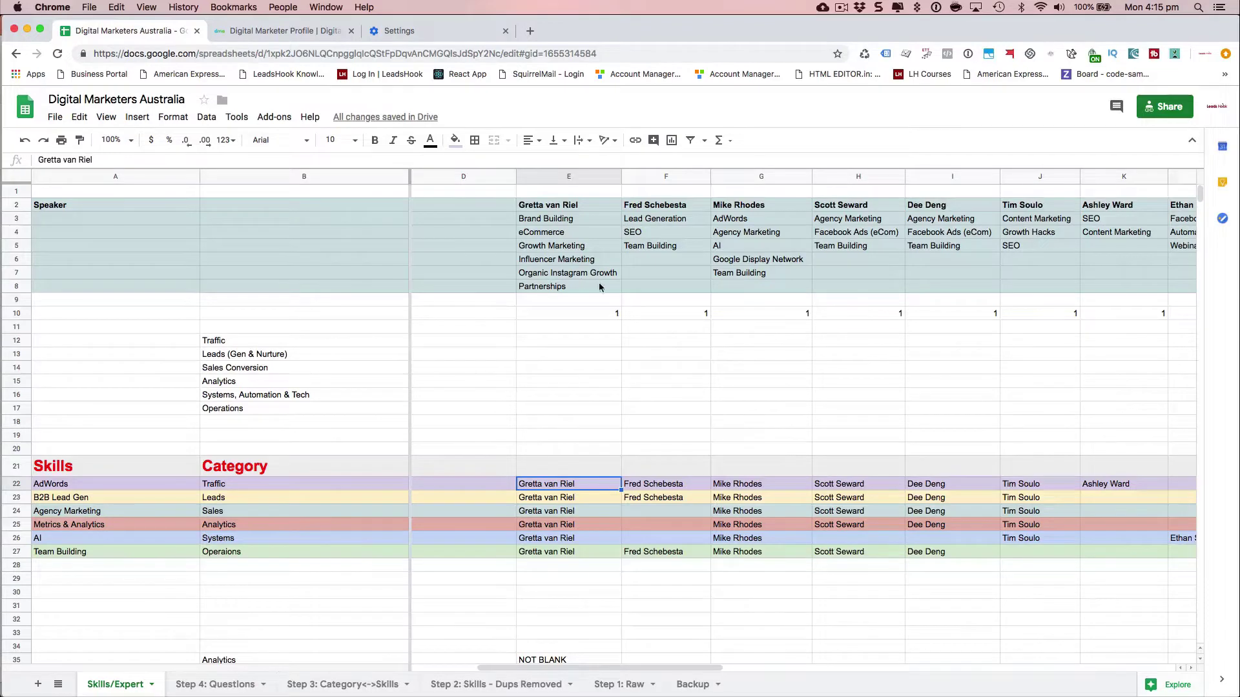
- Review the third speaker's skills in column G from AdWords, glancing at Step 3 before returning
left_click(741, 220)
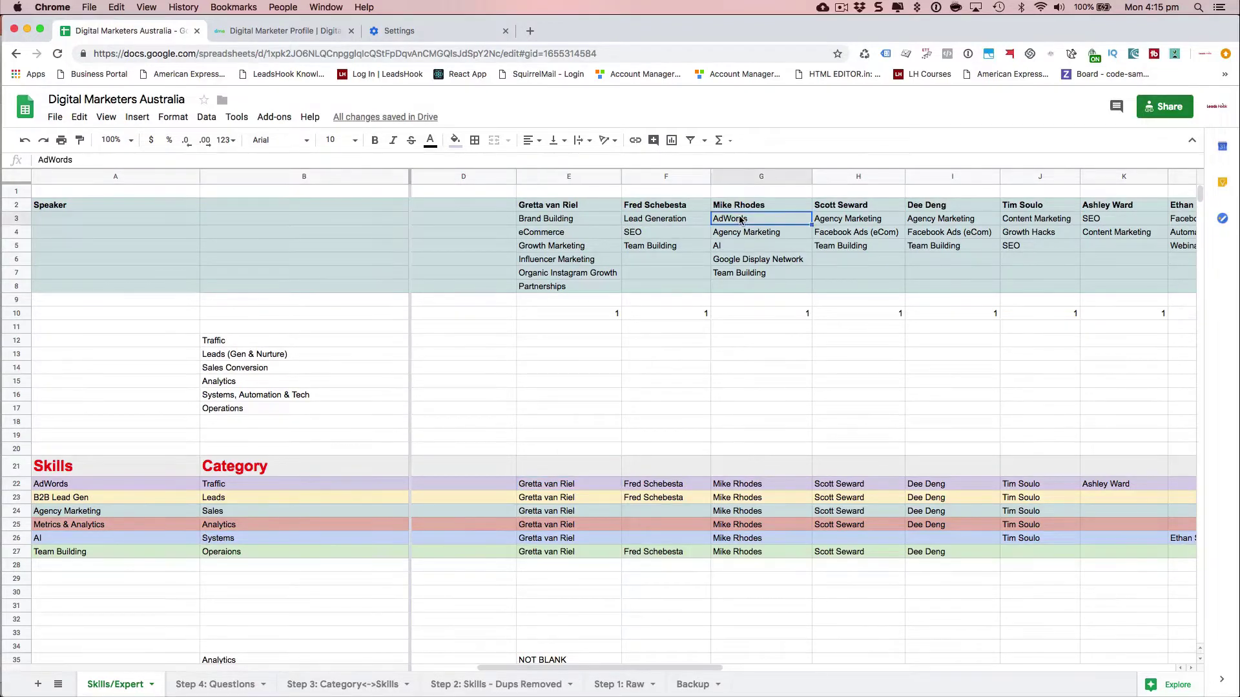
left_click(734, 233)
left_click(733, 248)
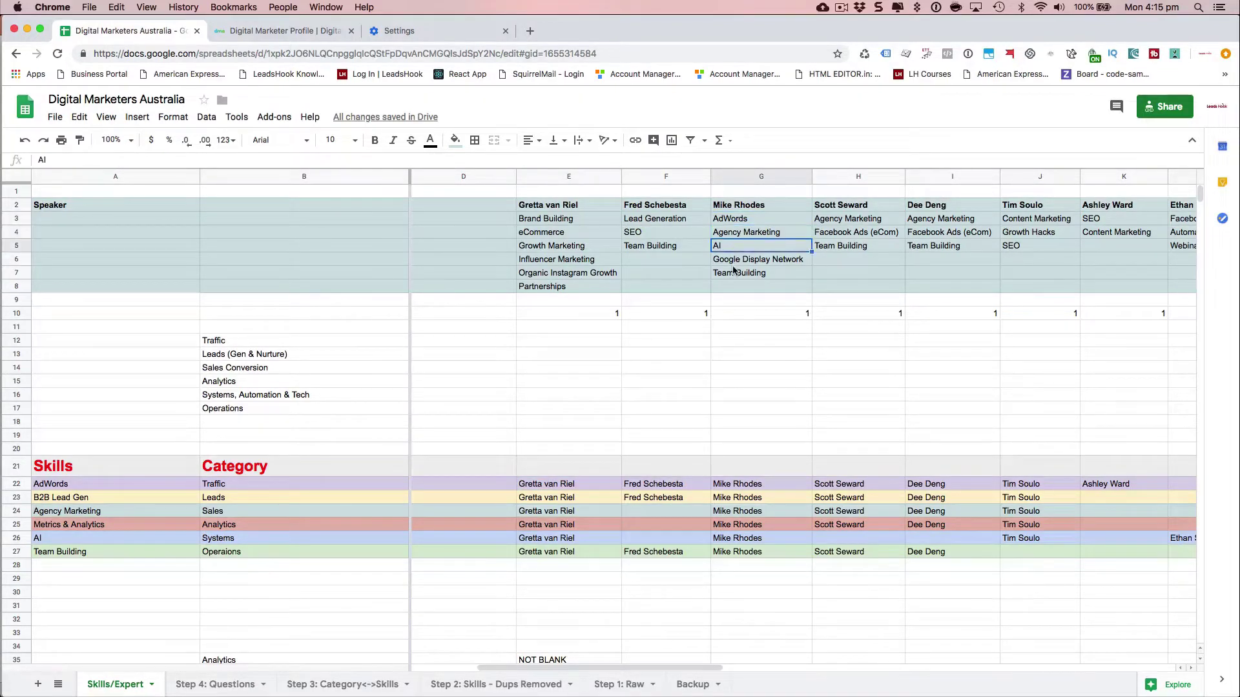
left_click(734, 264)
left_click(734, 271)
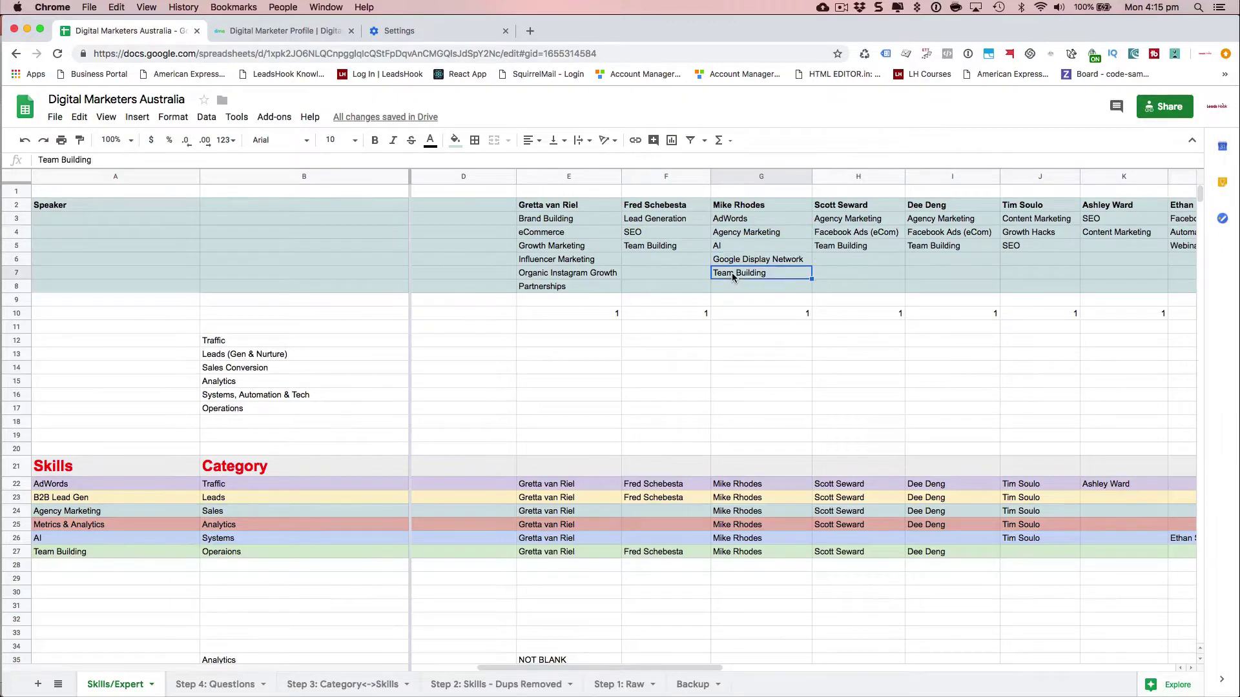
left_click(730, 221)
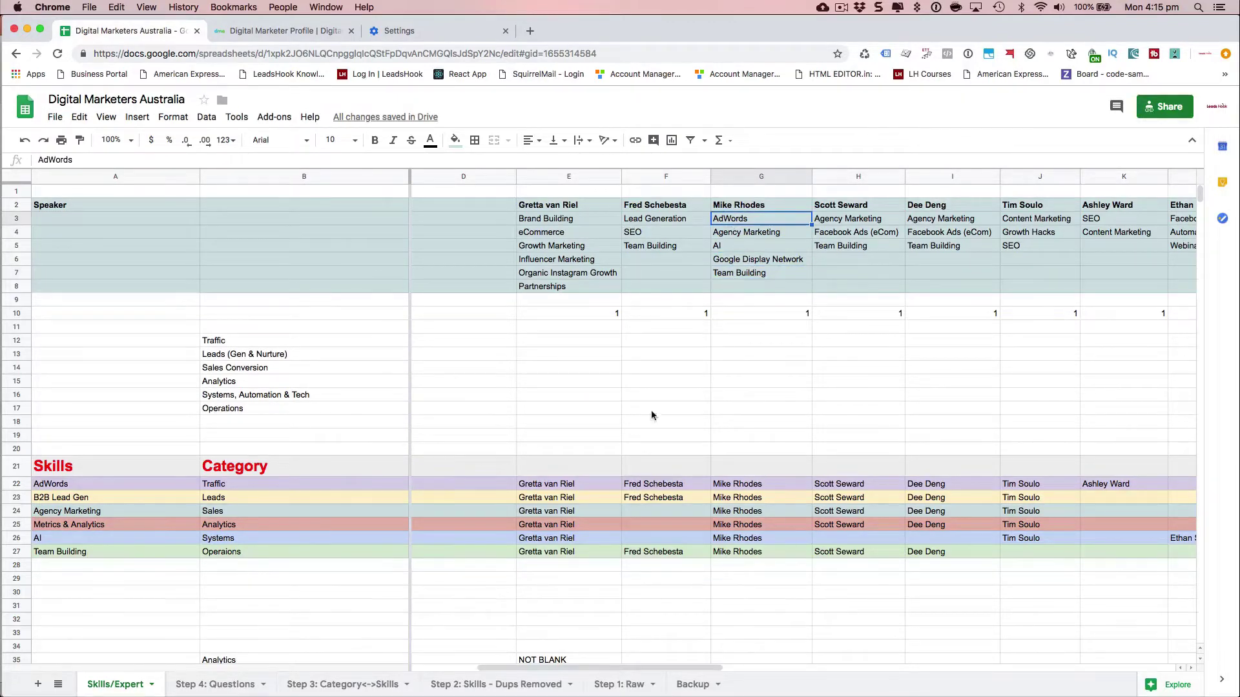
left_click(352, 684)
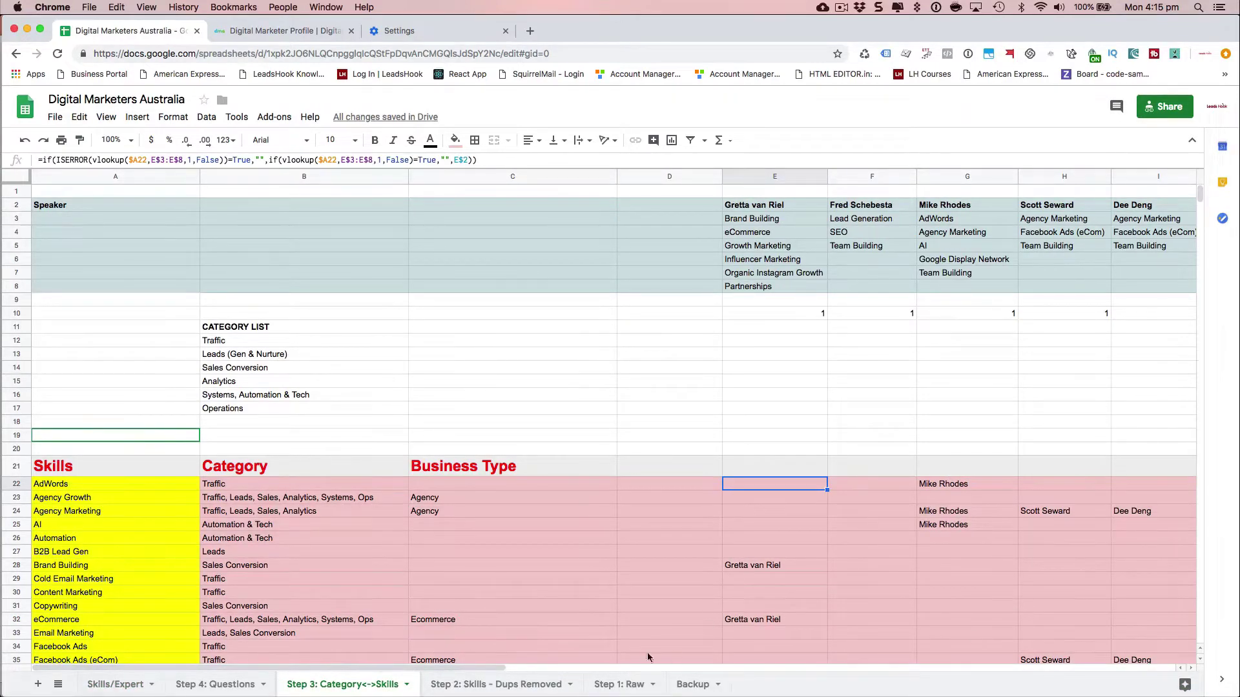
left_click(130, 686)
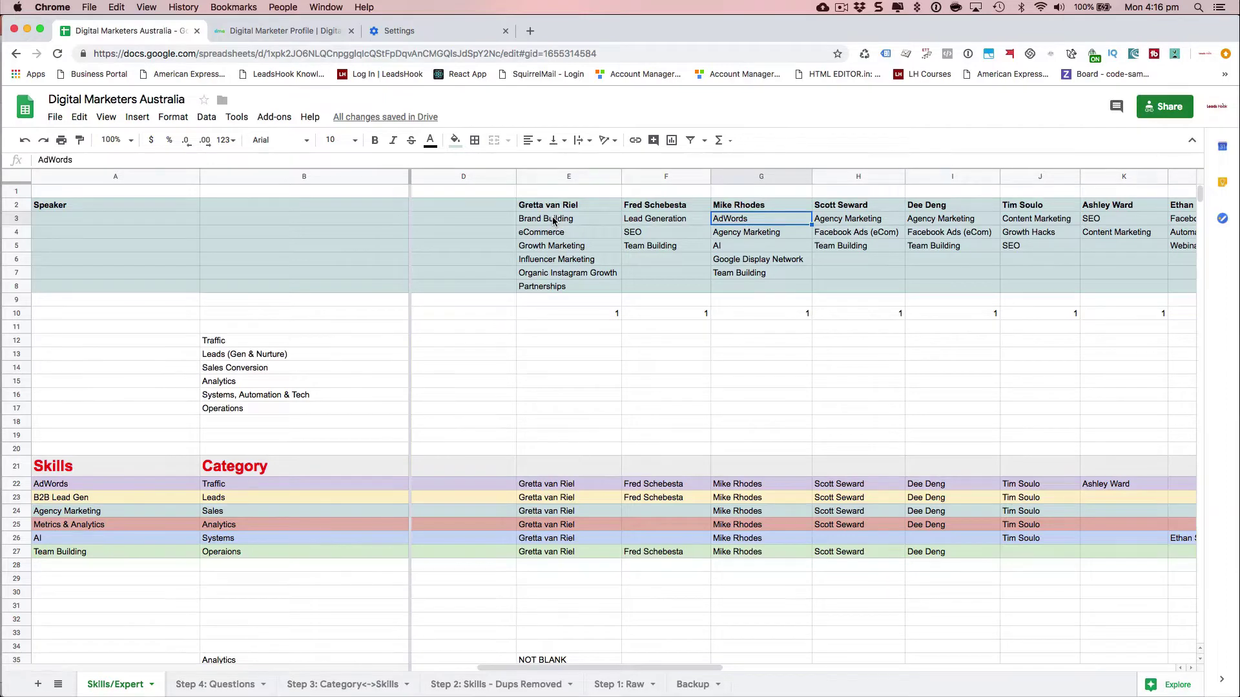
- Select the first speaker entry in cell E22 before leaving the sheet
left_click(547, 484)
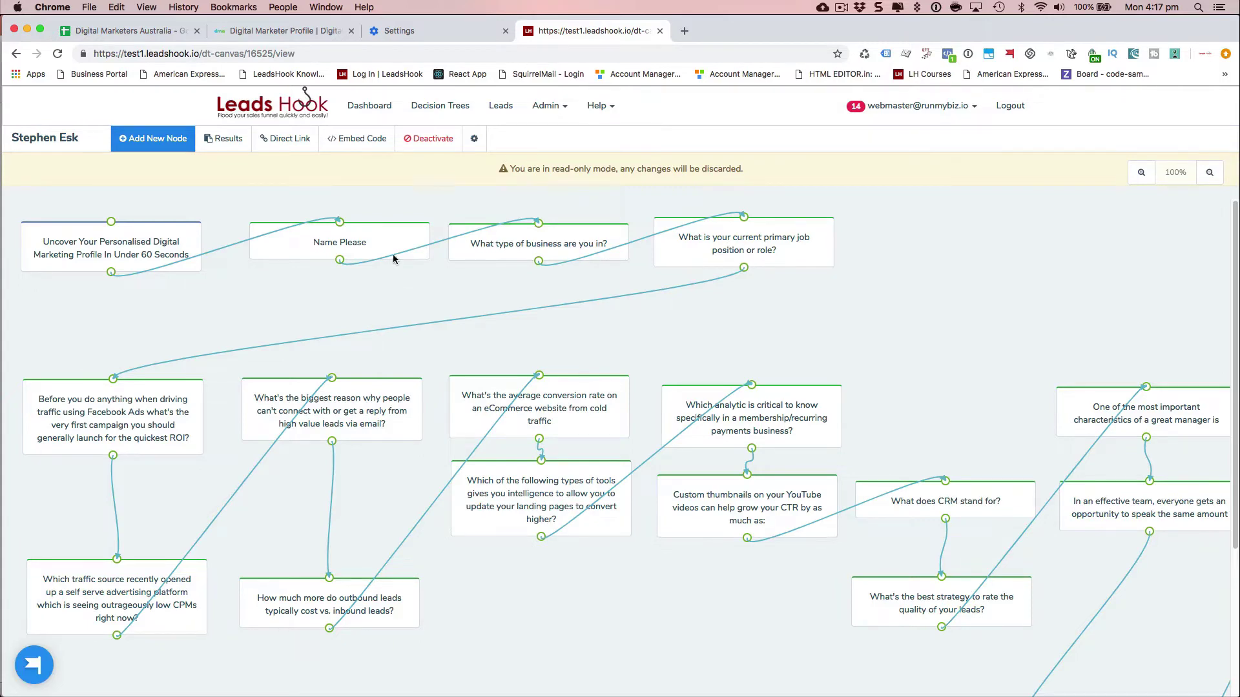
- Zoom the decision-tree canvas out to 75% and open the biggest-reason question node
left_click(308, 34)
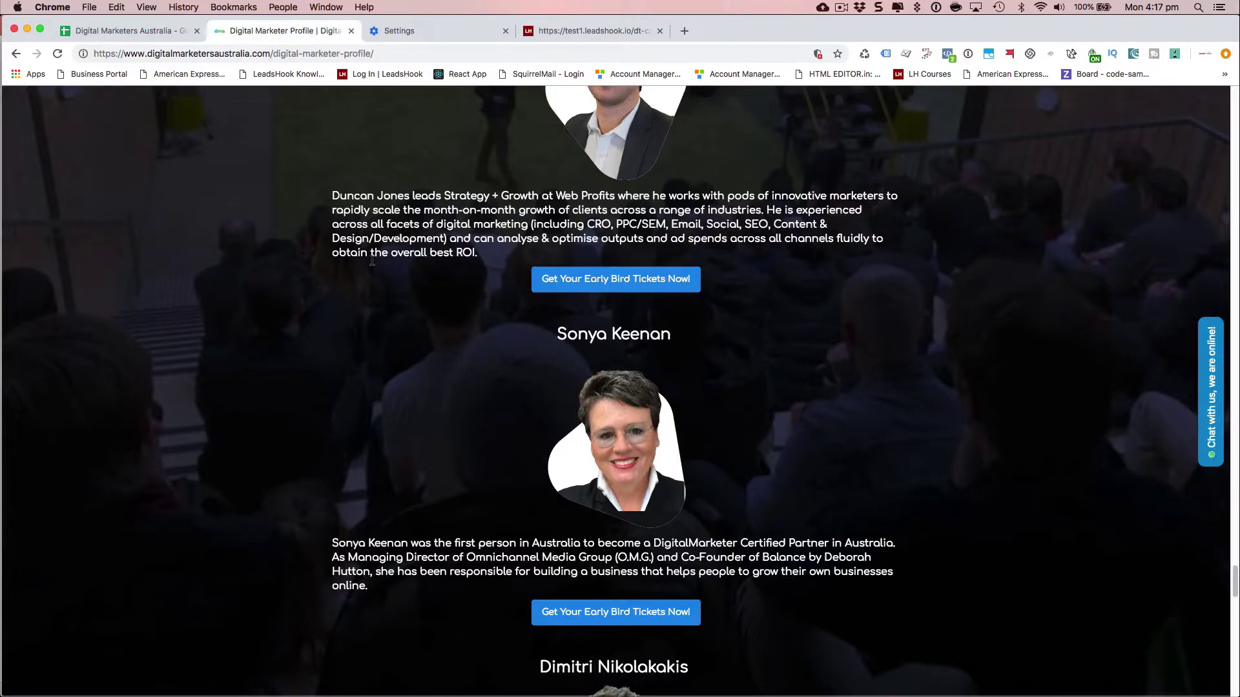
left_click(612, 31)
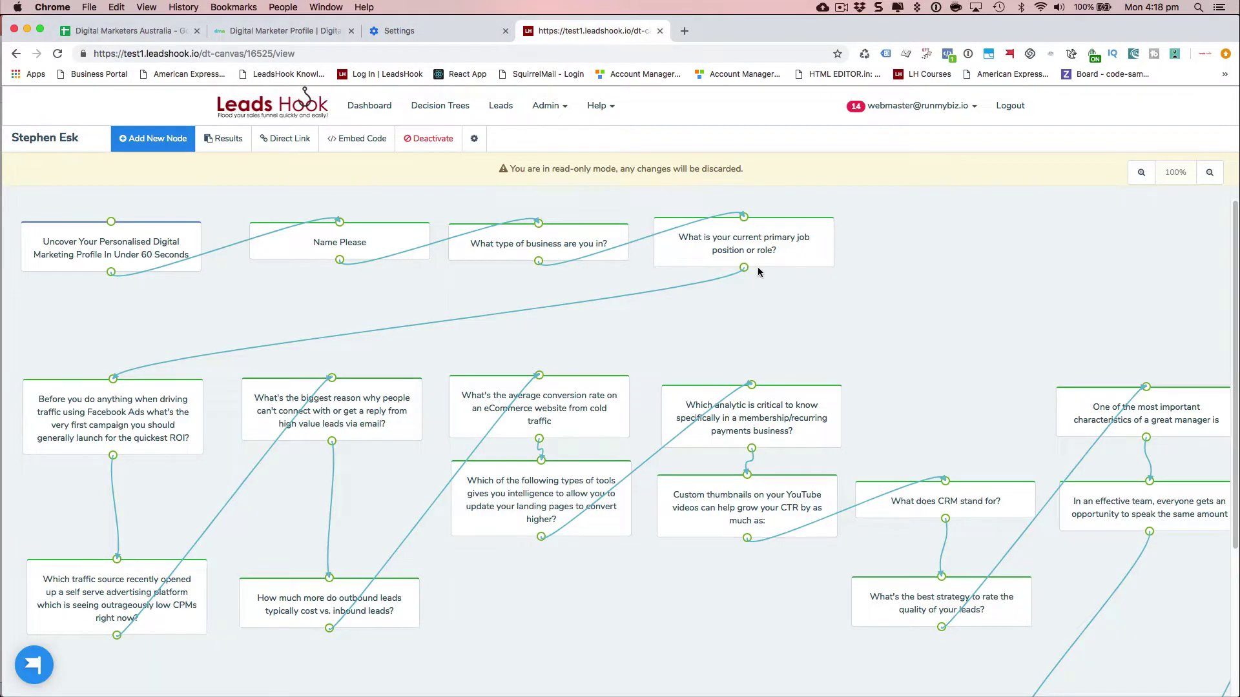
key("super+a")
left_click(753, 303)
scroll(718, 387, "down", 5)
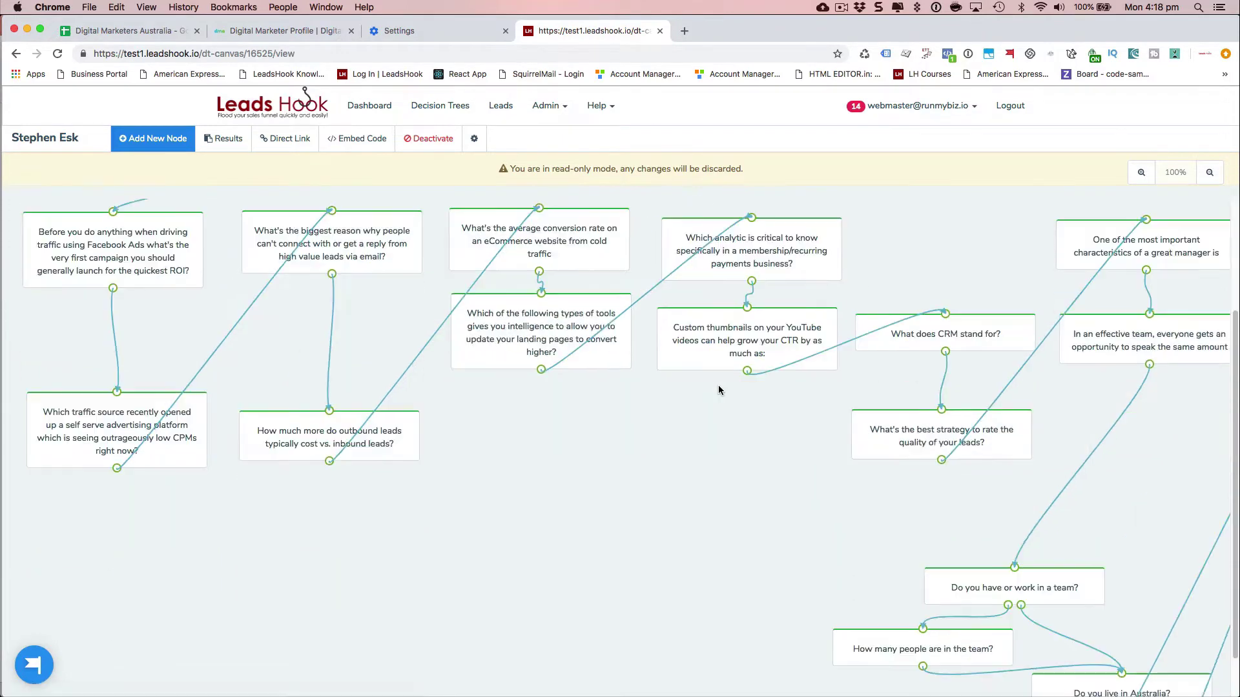
scroll(718, 385, "down", 3)
scroll(718, 385, "up", 3)
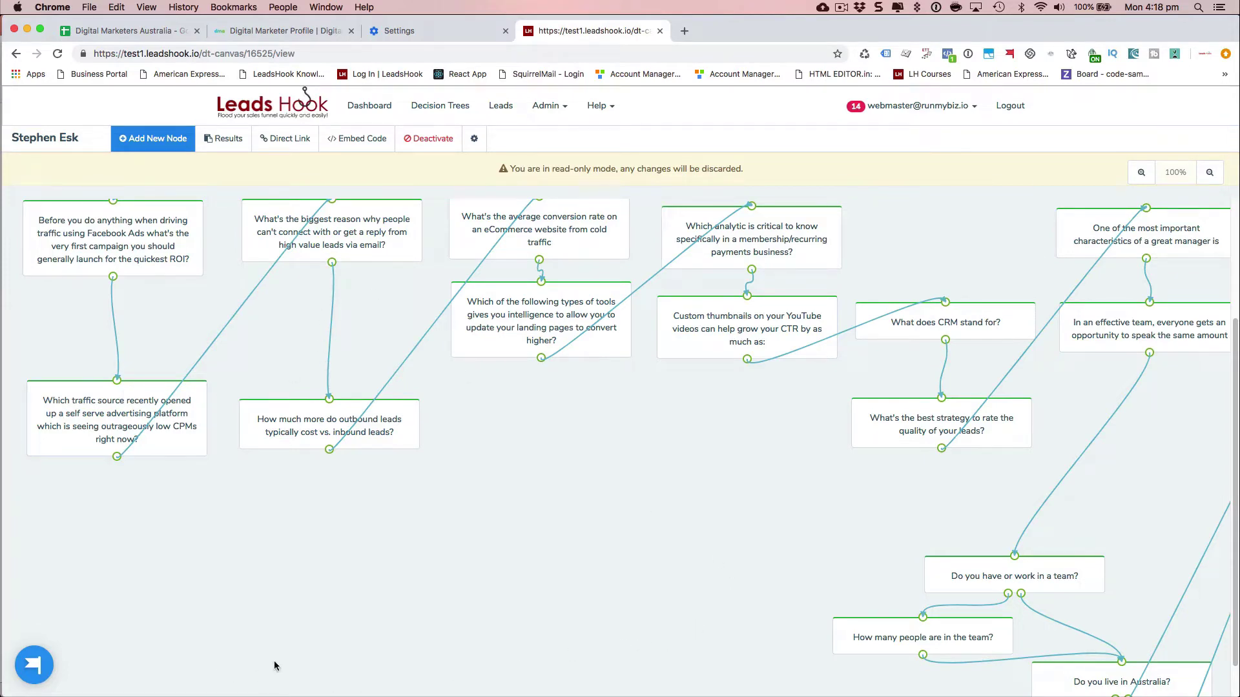
left_click(1210, 172)
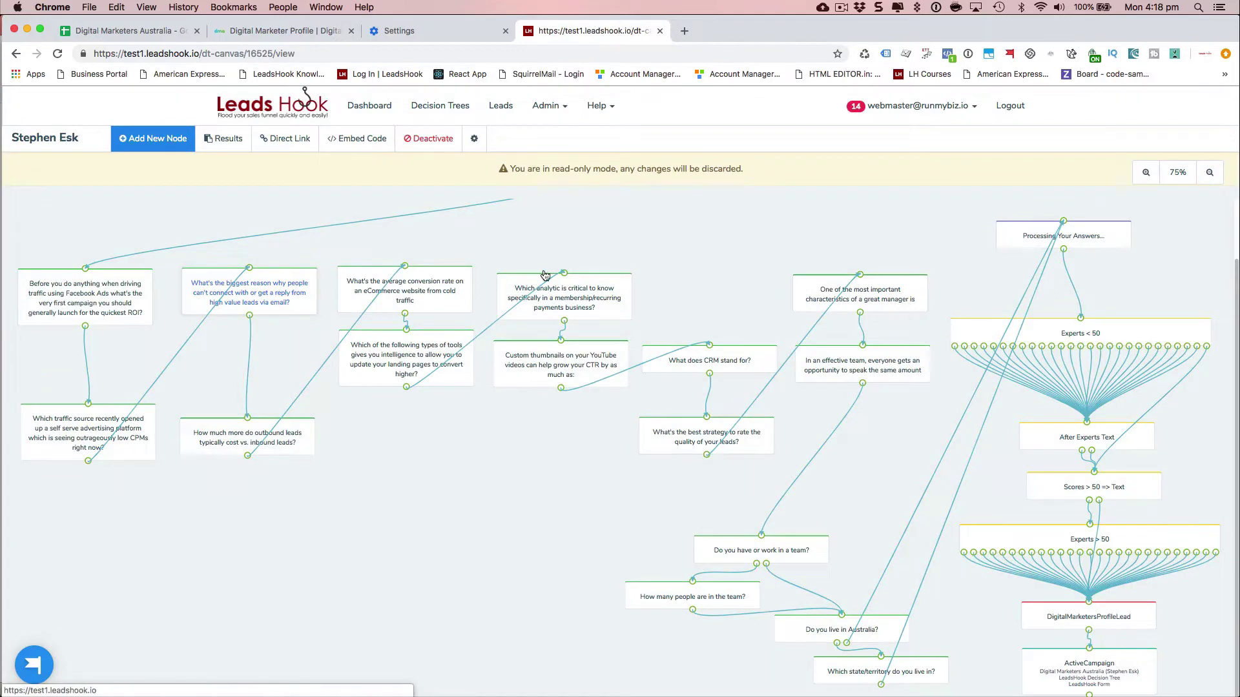
left_click(257, 309)
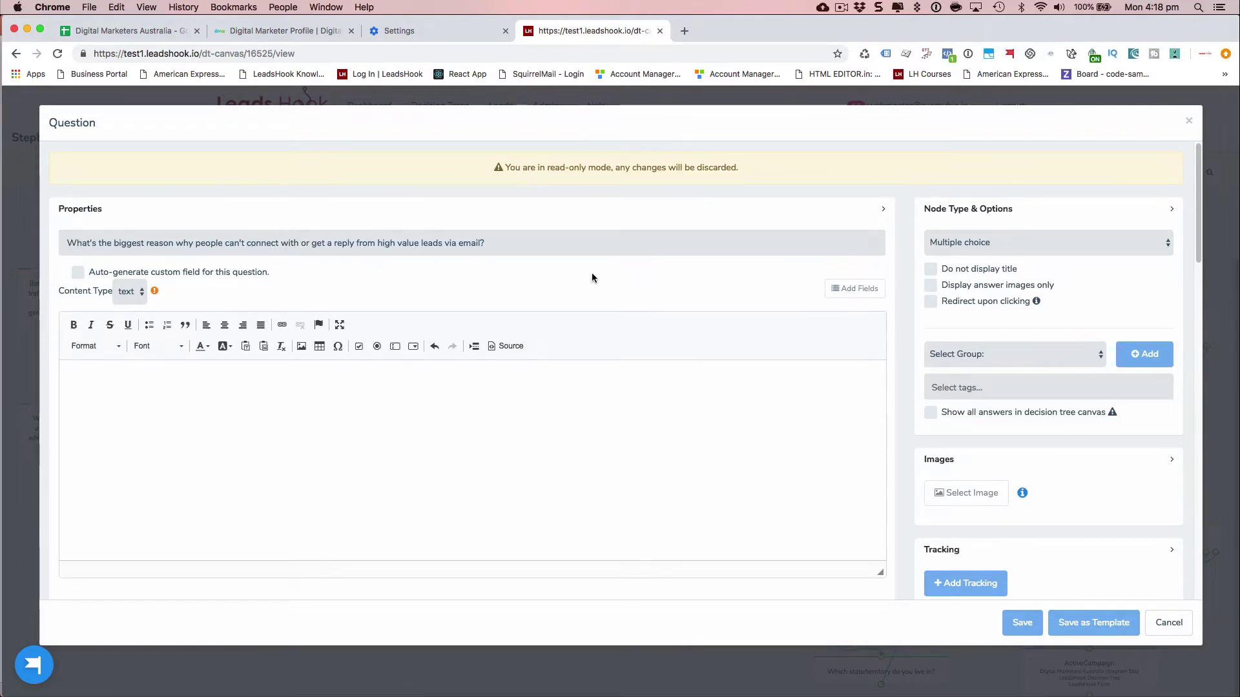
- Check Answers 1–3 dm_leads values: 50 for lacking automatic follow-ups, 0 for the others
scroll(748, 292, "down", 6)
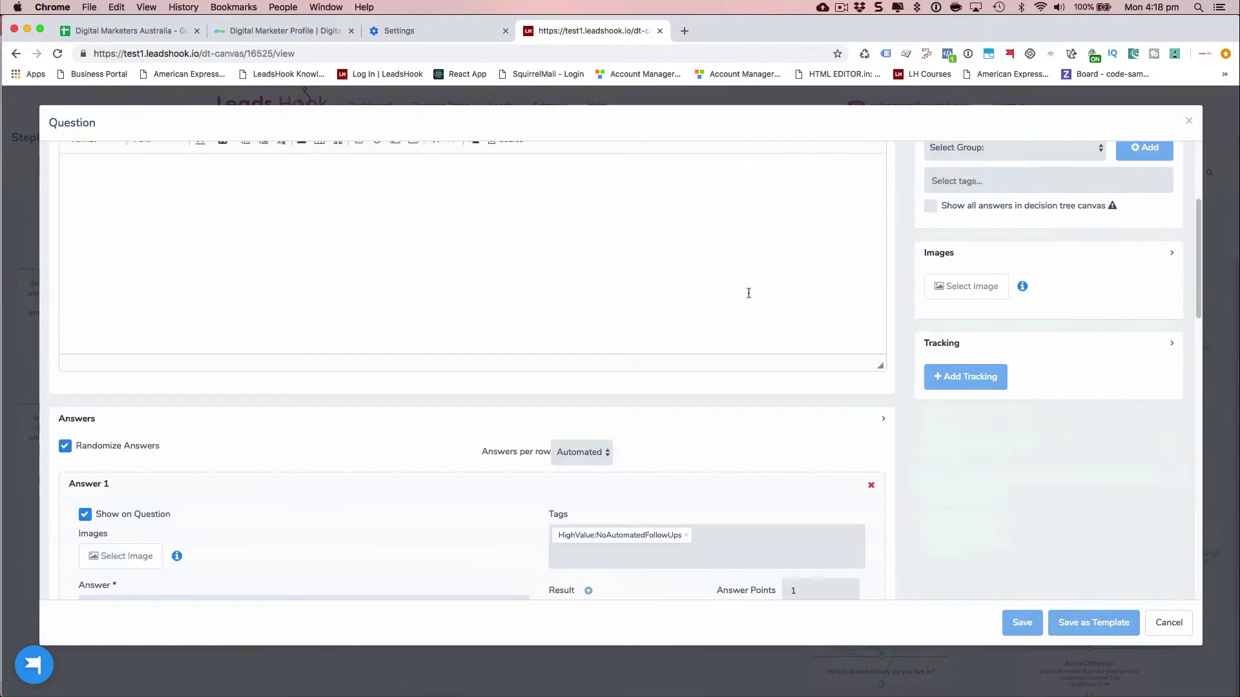
scroll(366, 354, "down", 3)
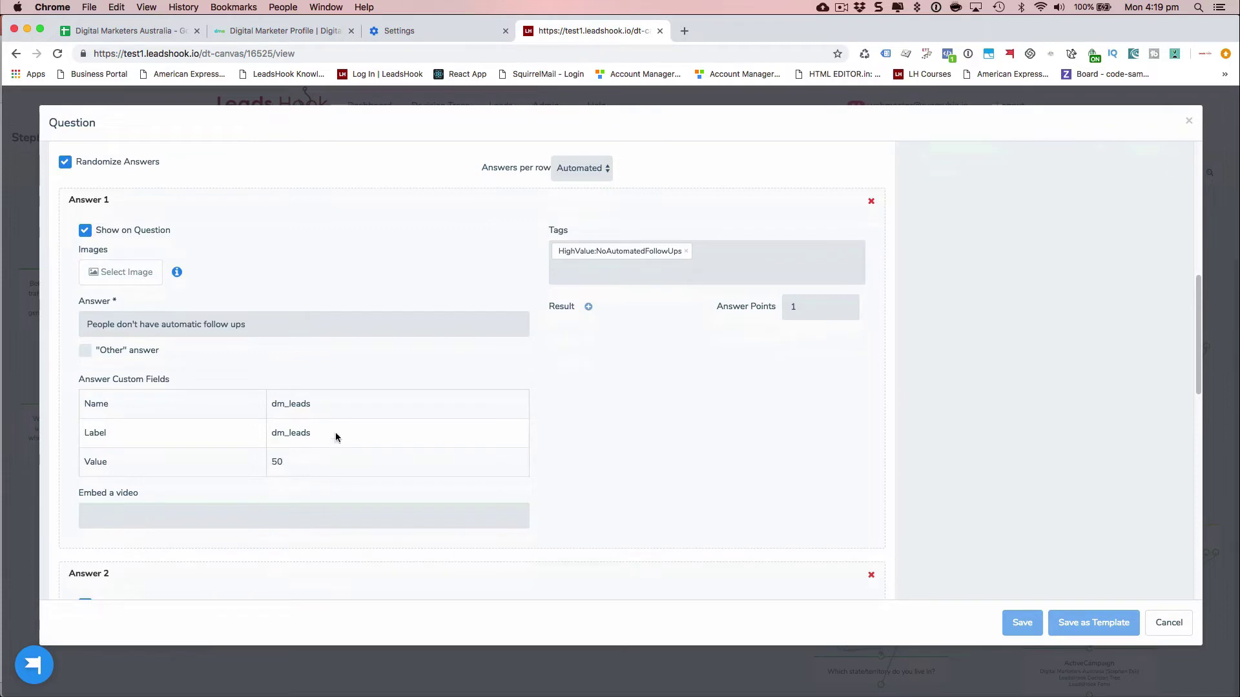
scroll(362, 417, "down", 5)
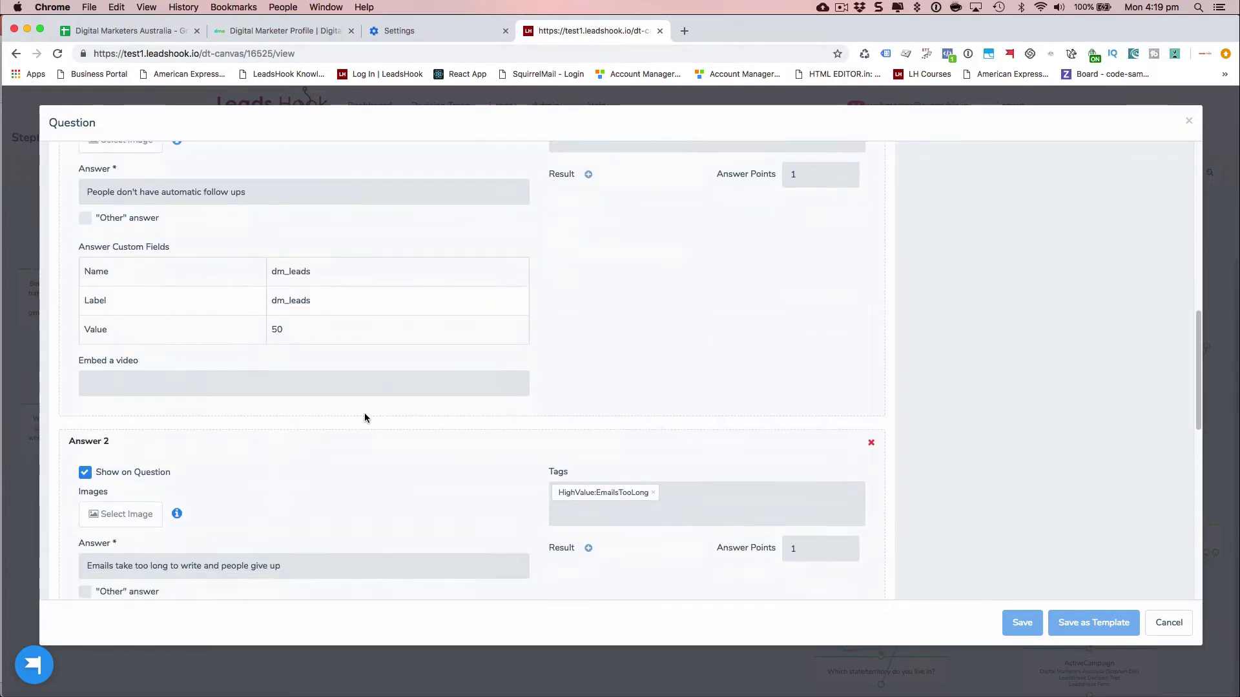
scroll(364, 413, "down", 3)
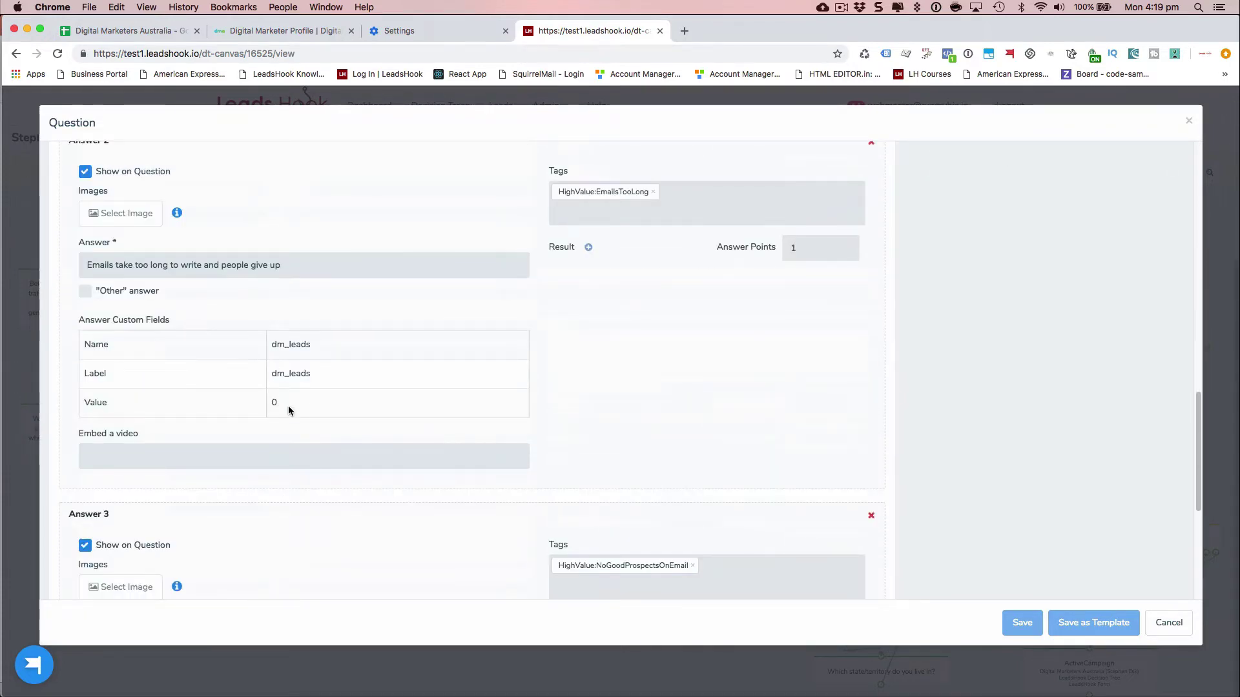
scroll(300, 395, "down", 6)
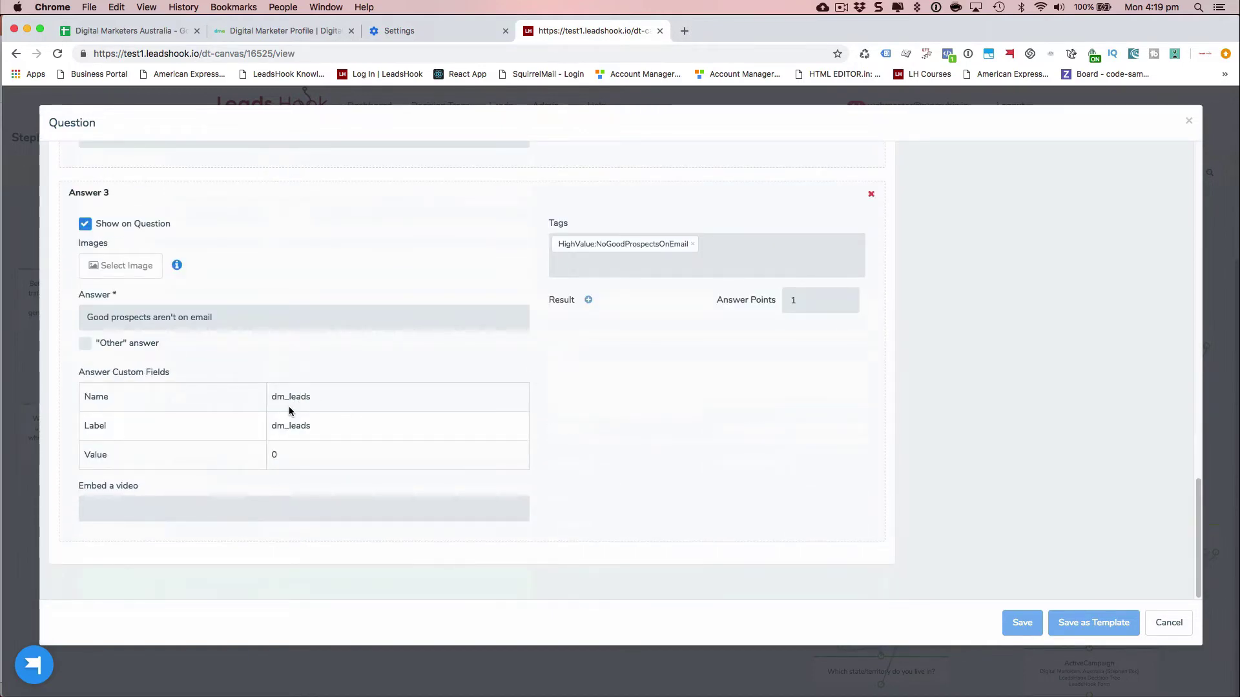
scroll(289, 405, "up", 15)
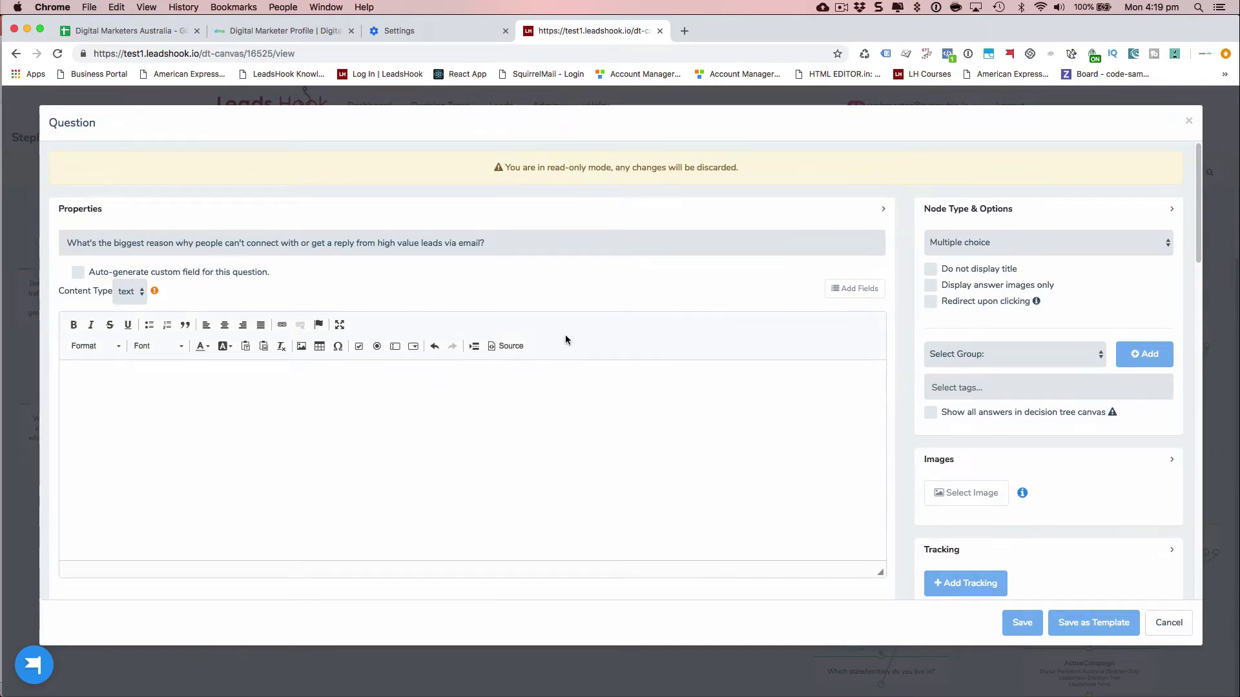
scroll(482, 355, "down", 20)
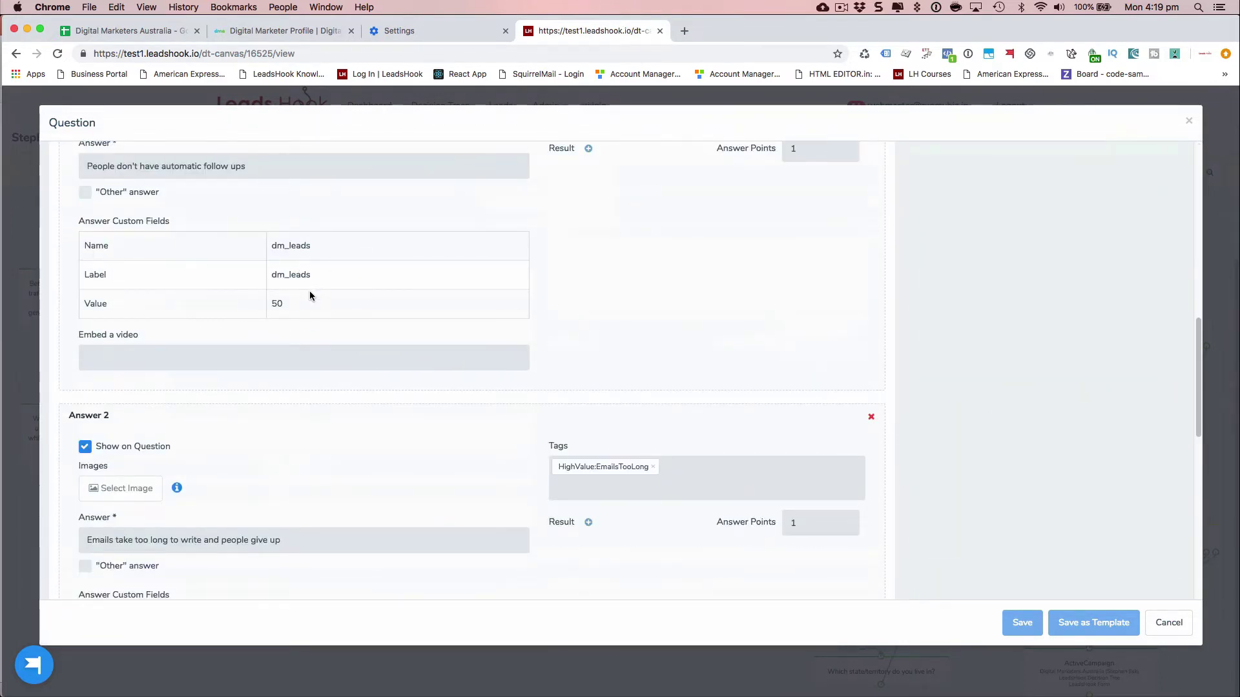
scroll(507, 312, "up", 3)
scroll(507, 312, "up", 1)
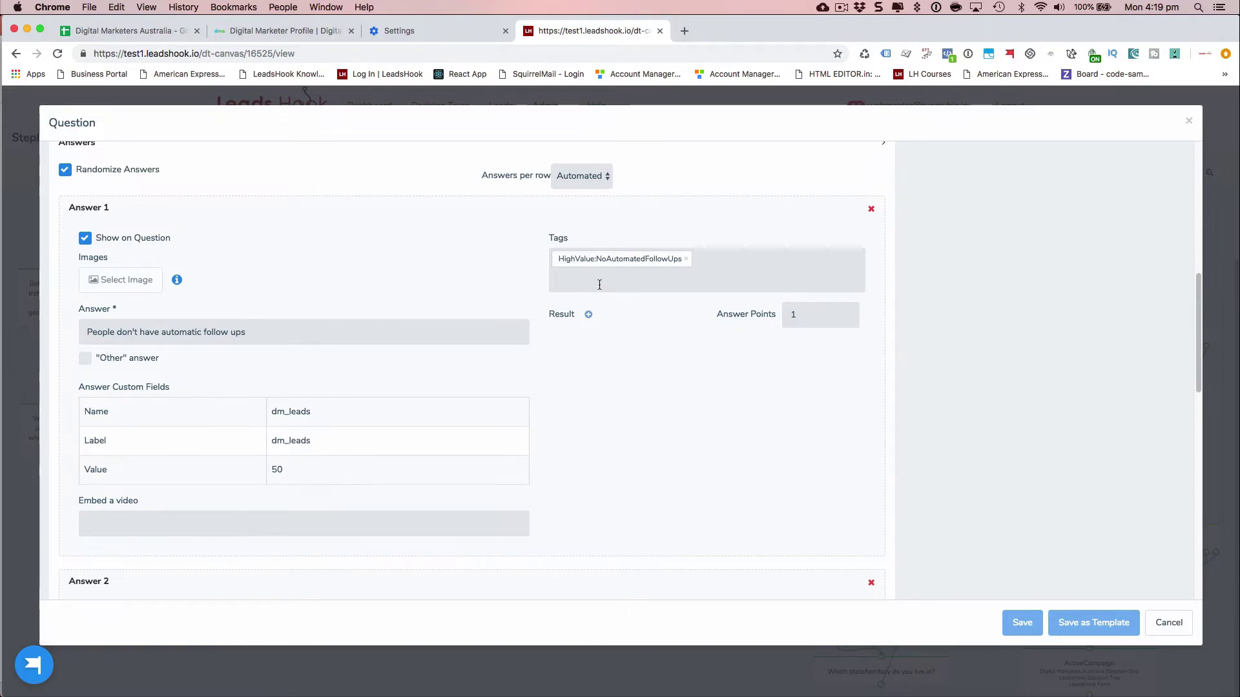
scroll(634, 353, "up", 10)
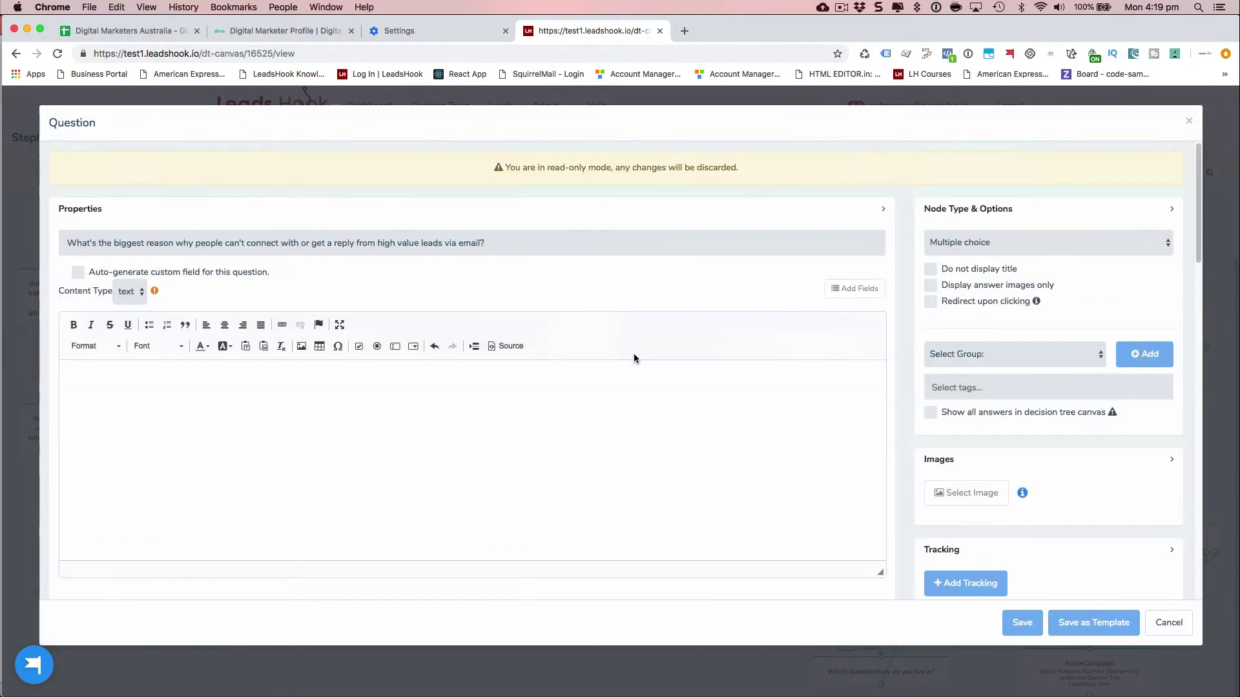
scroll(630, 299, "down", 10)
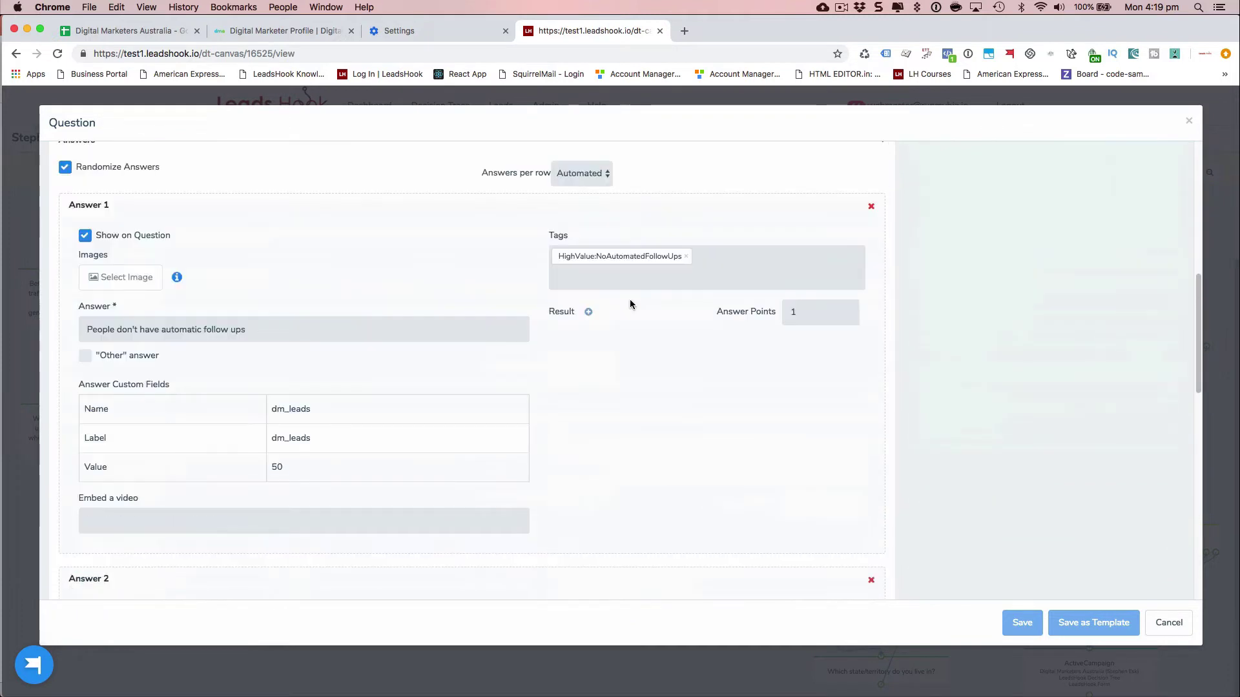
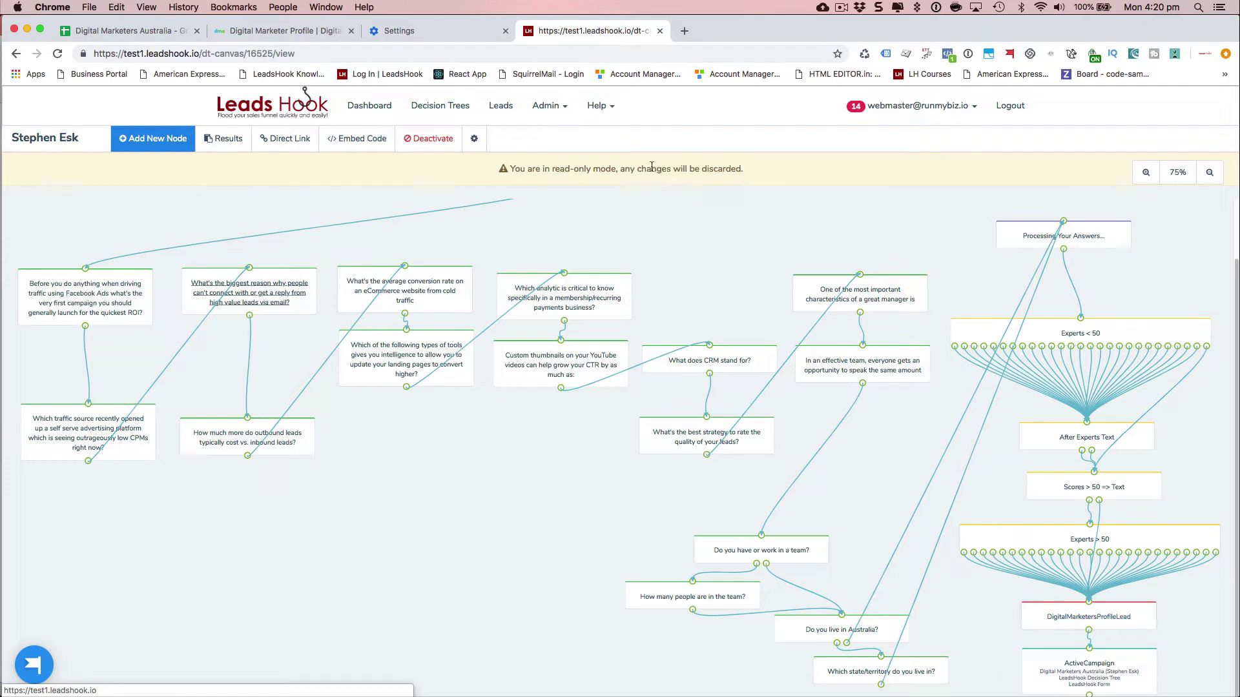
- Open the dm_RadarChart chart from page 2 of the Admin Charts list for editing
left_click(598, 106)
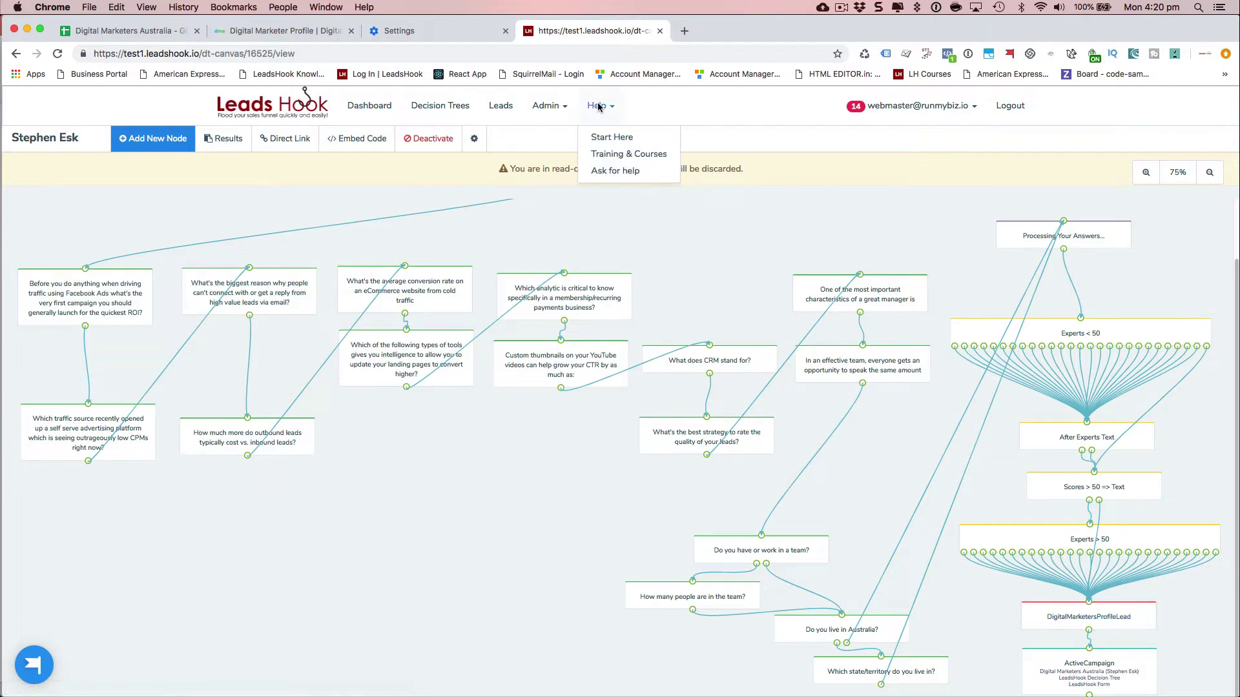
left_click(547, 106)
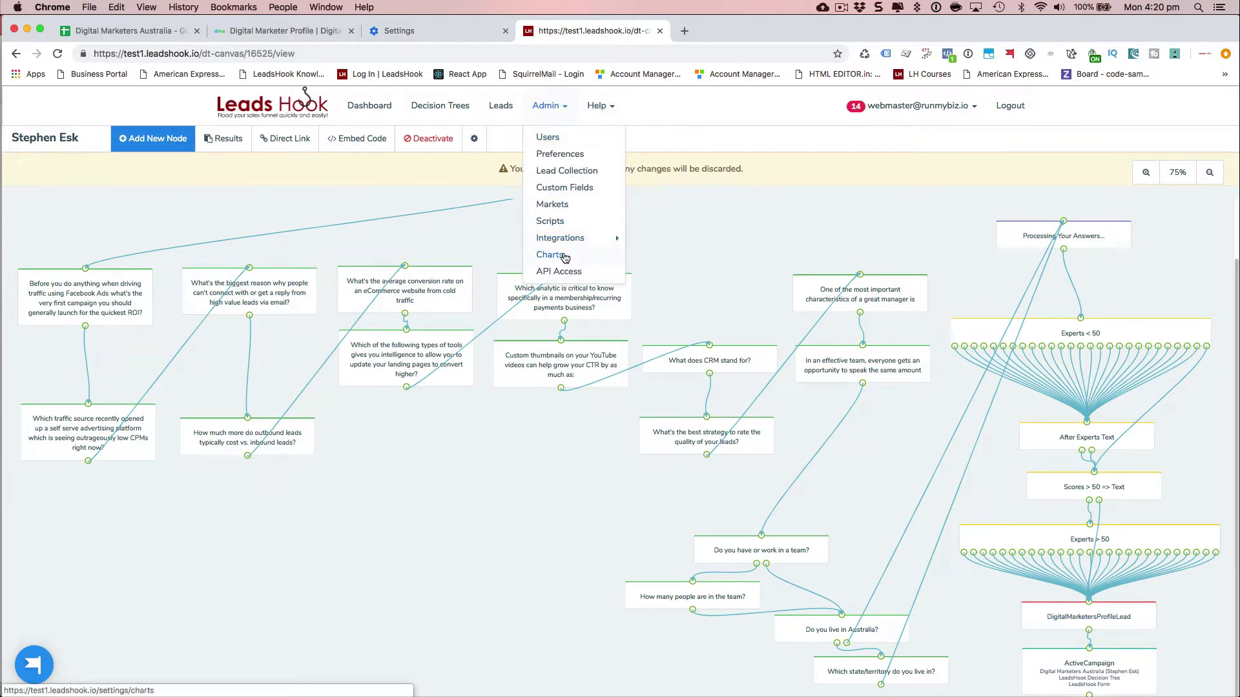
left_click(564, 256)
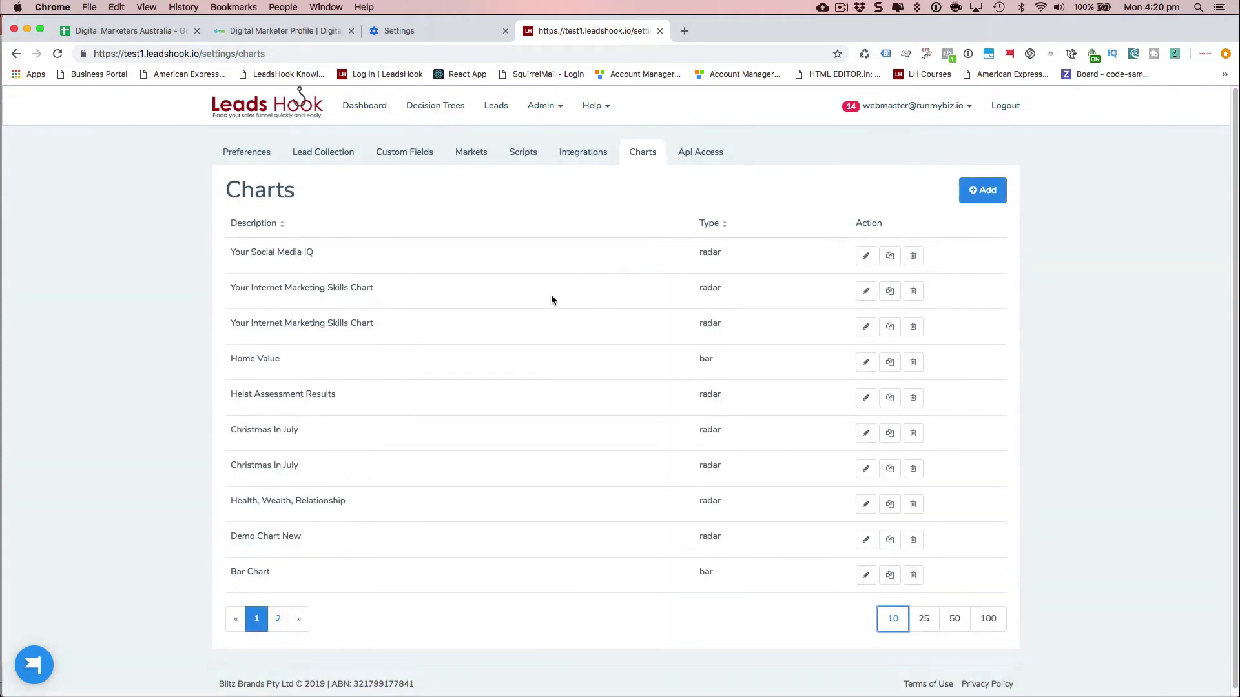
left_click(279, 622)
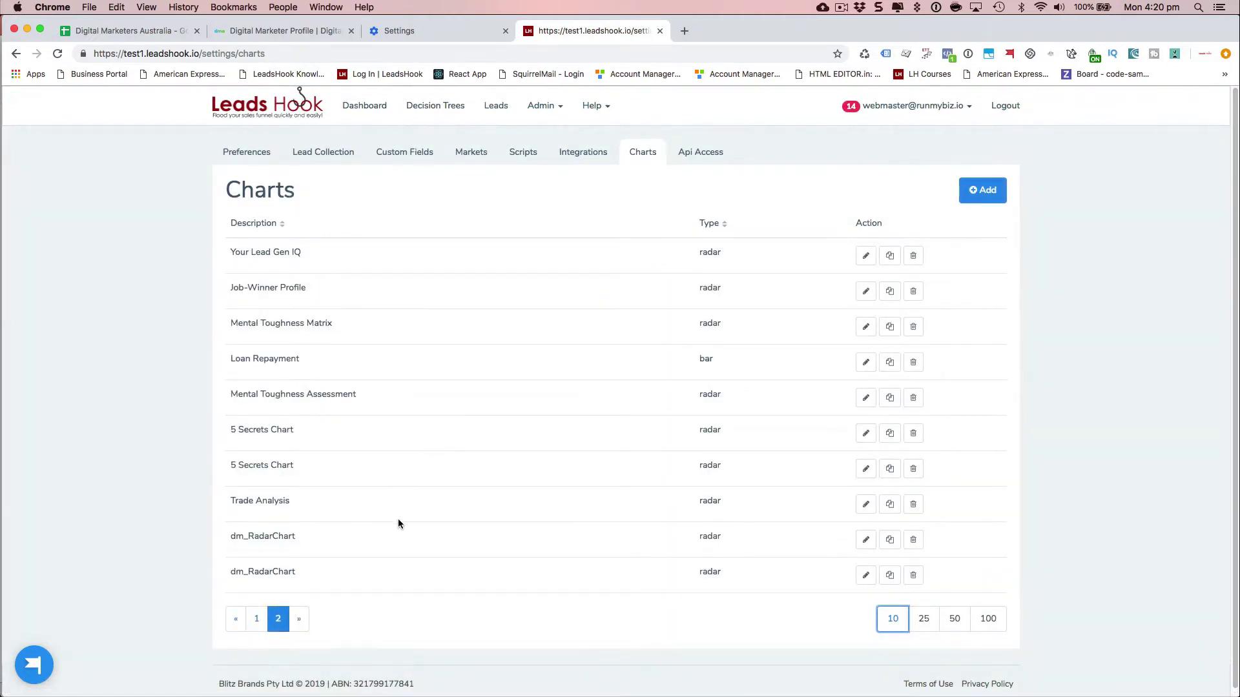
scroll(394, 558, "down", 1)
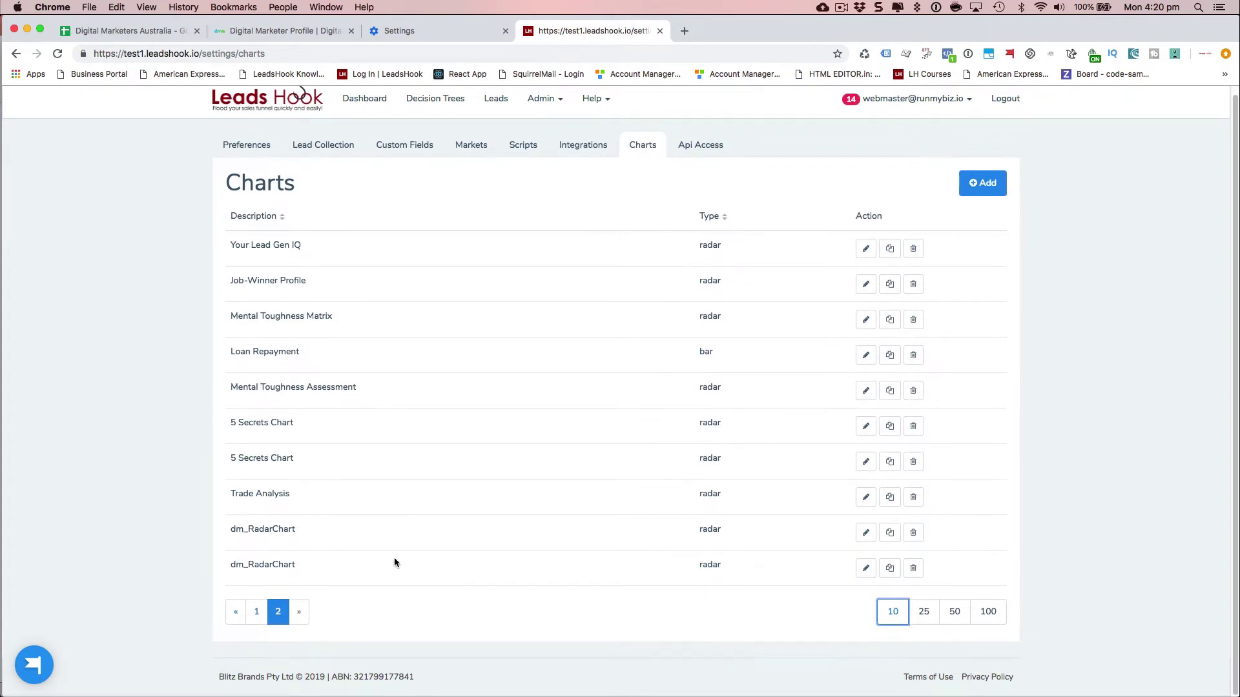
left_click(865, 532)
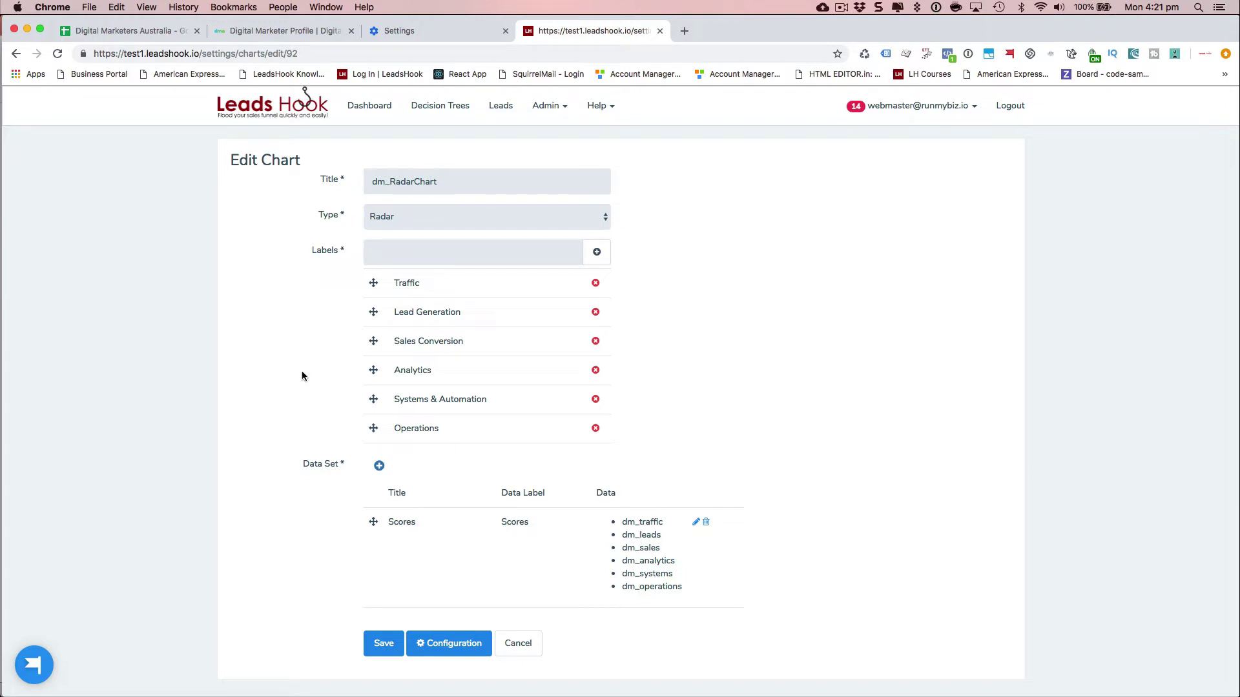
- Look through the radar chart's Configuration preview, then cancel without saving
left_click(441, 643)
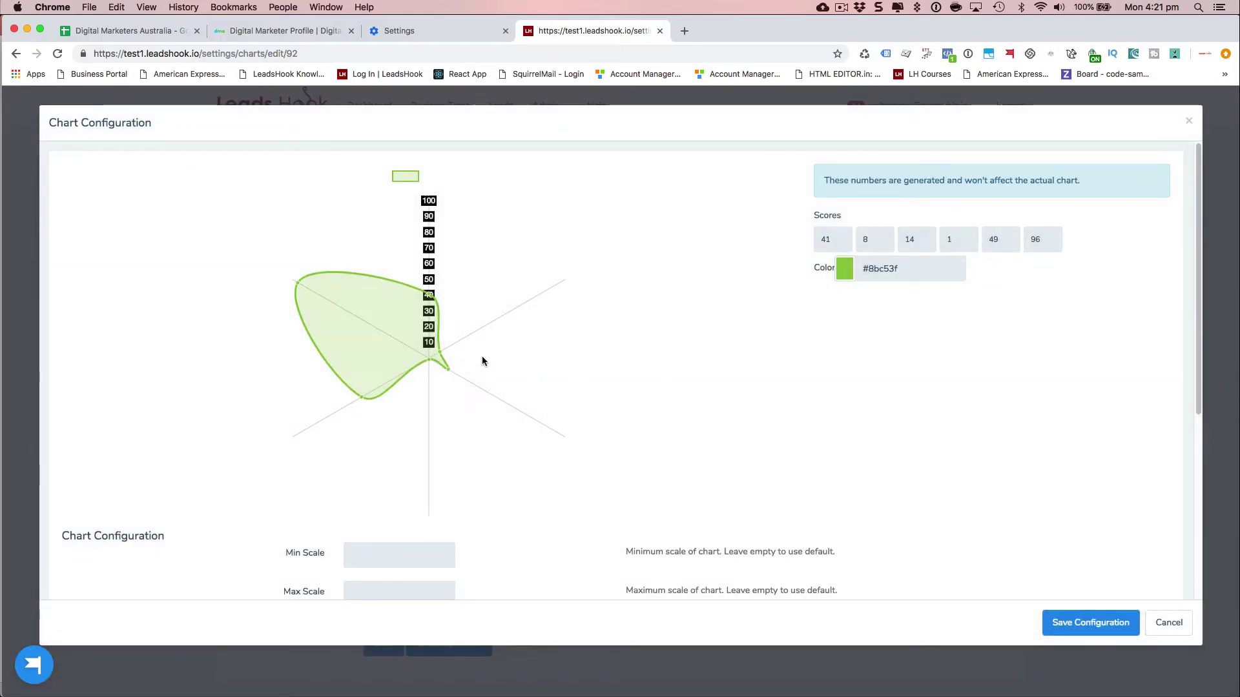
scroll(594, 388, "down", 5)
scroll(594, 387, "up", 5)
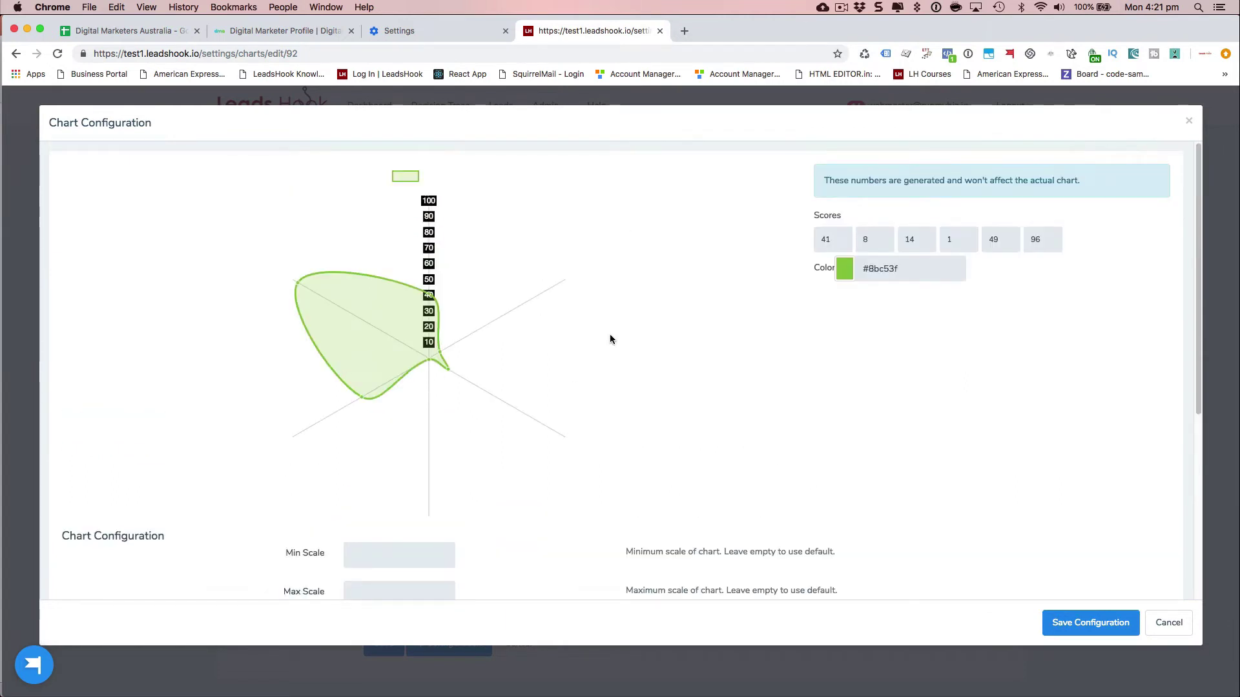
scroll(478, 342, "down", 5)
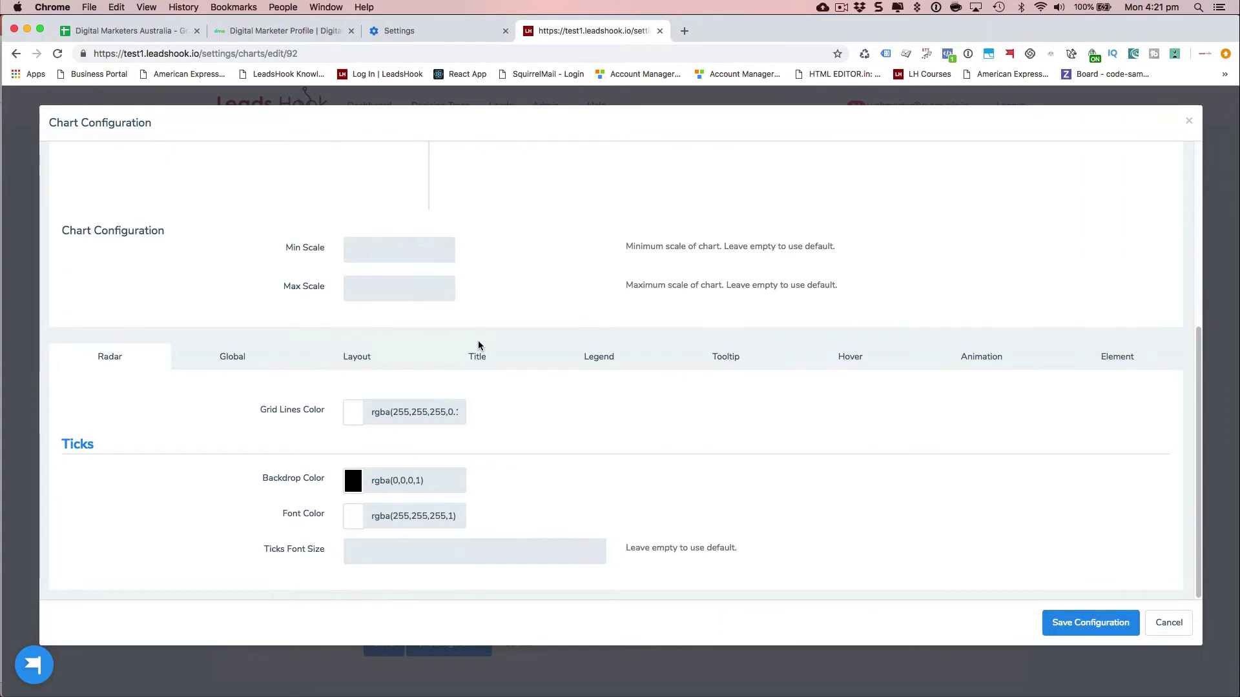
scroll(477, 345, "up", 5)
scroll(350, 465, "down", 4)
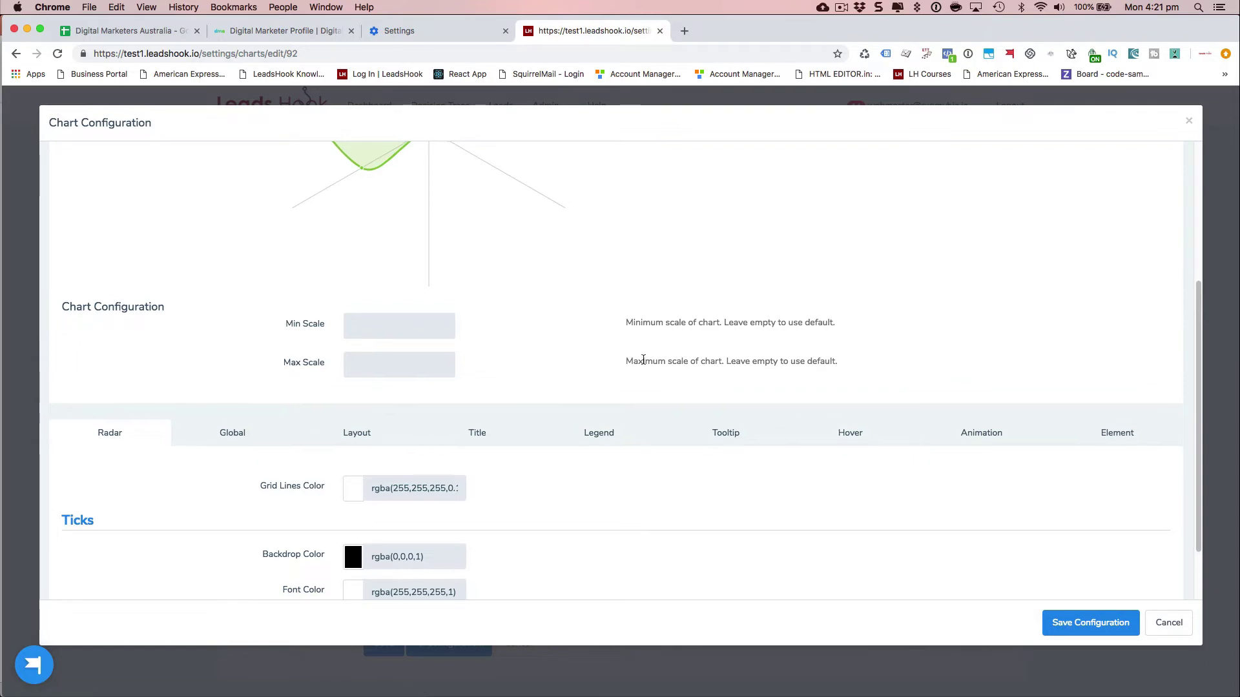
scroll(642, 358, "up", 3)
scroll(642, 359, "down", 4)
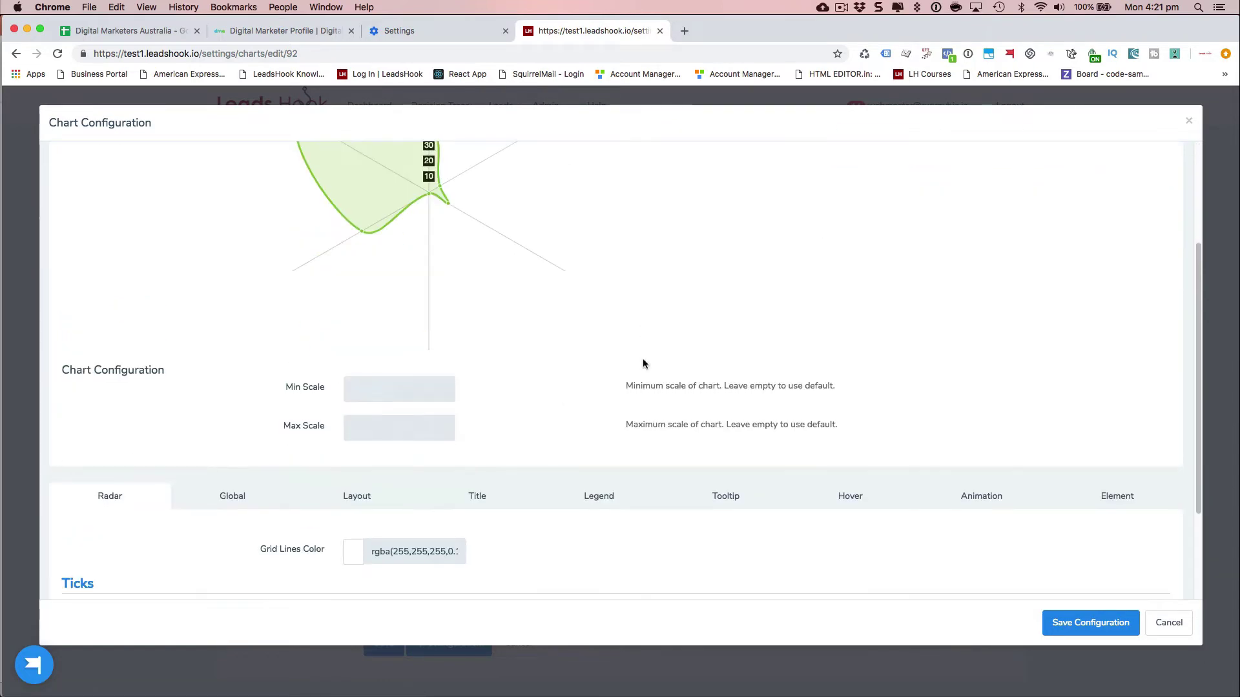
scroll(721, 386, "up", 3)
left_click(1169, 624)
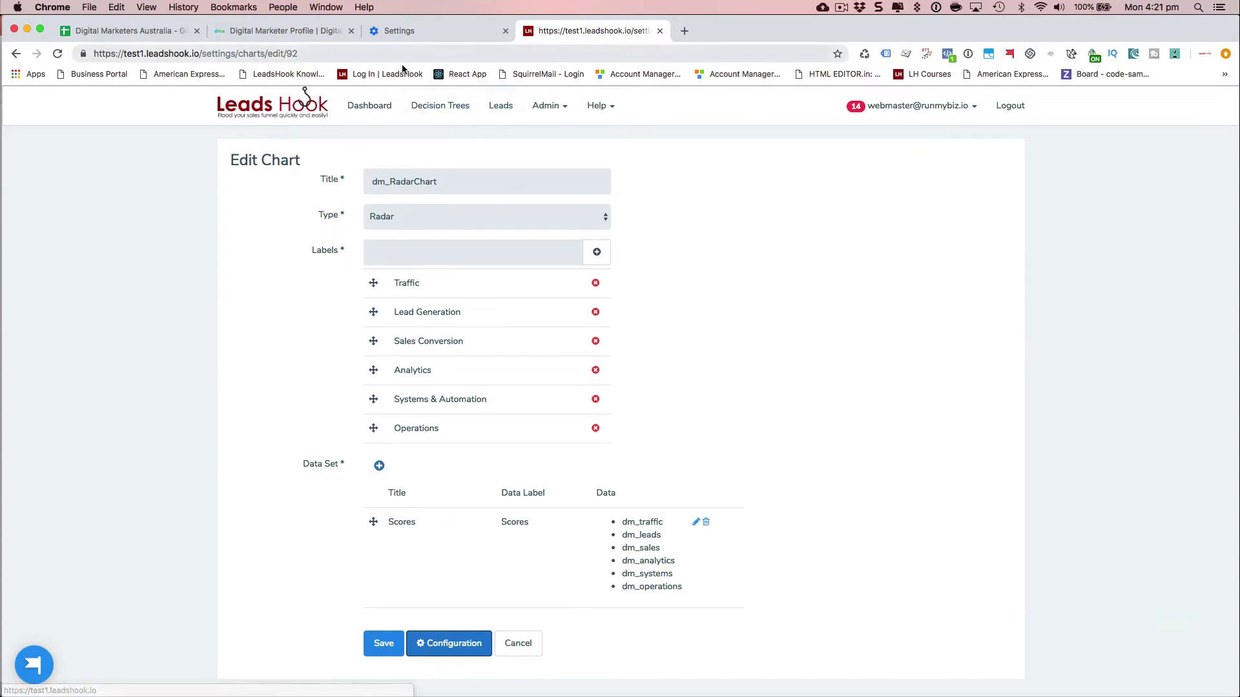
- Return to Decision Trees and reopen the quiz's canvas
left_click(428, 108)
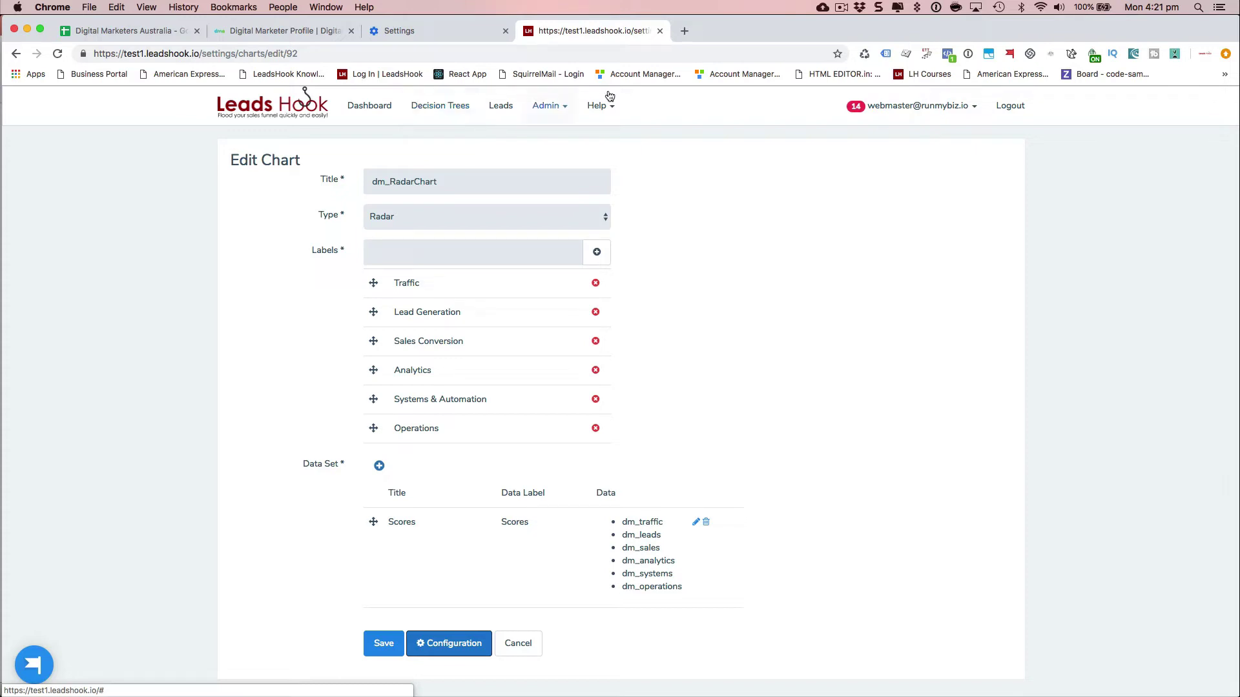
left_click(841, 8)
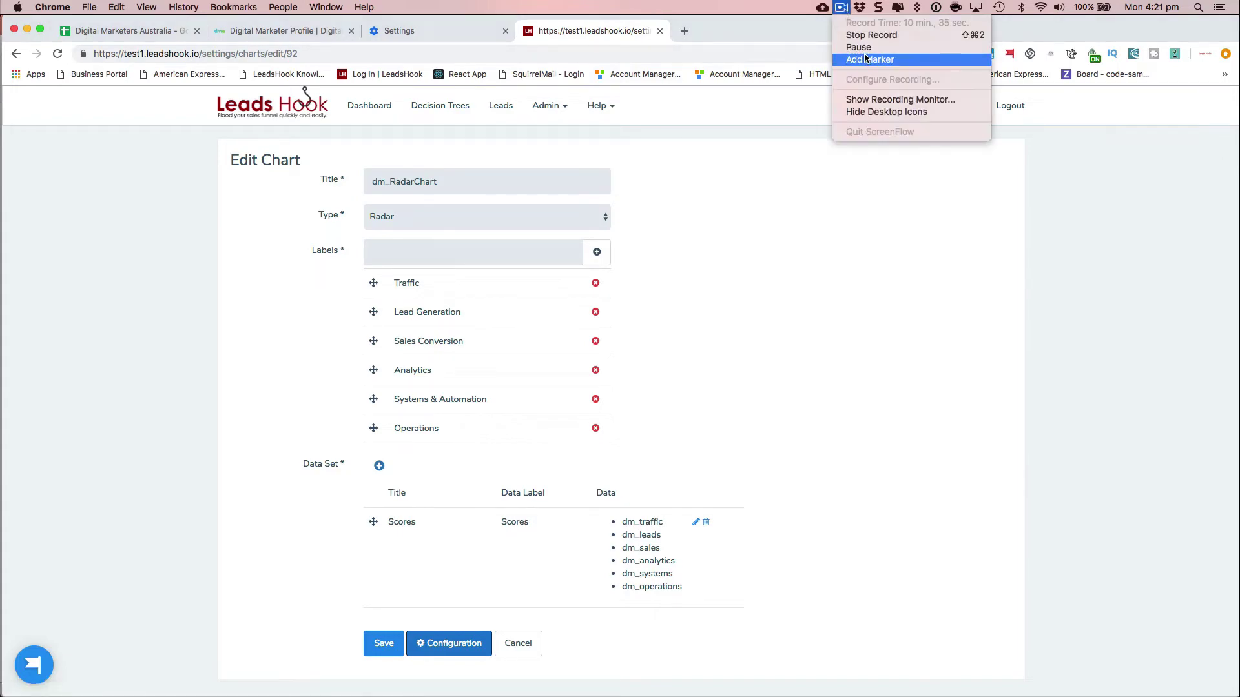
left_click(861, 48)
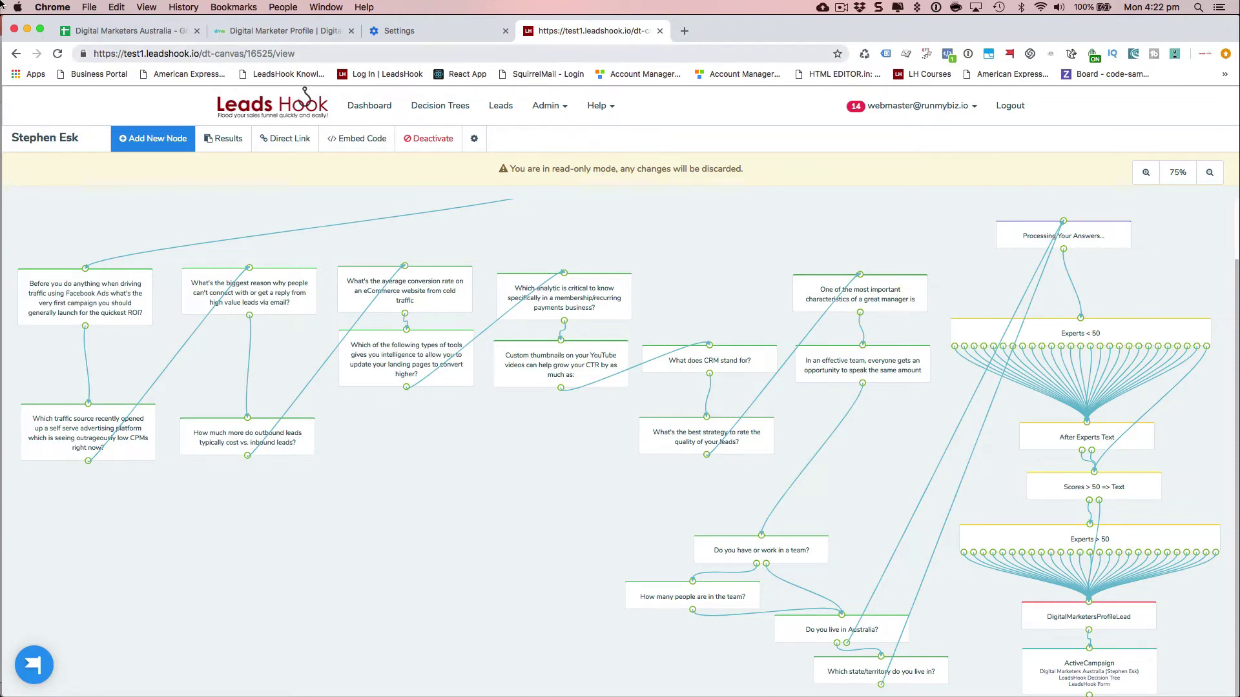
left_click(300, 31)
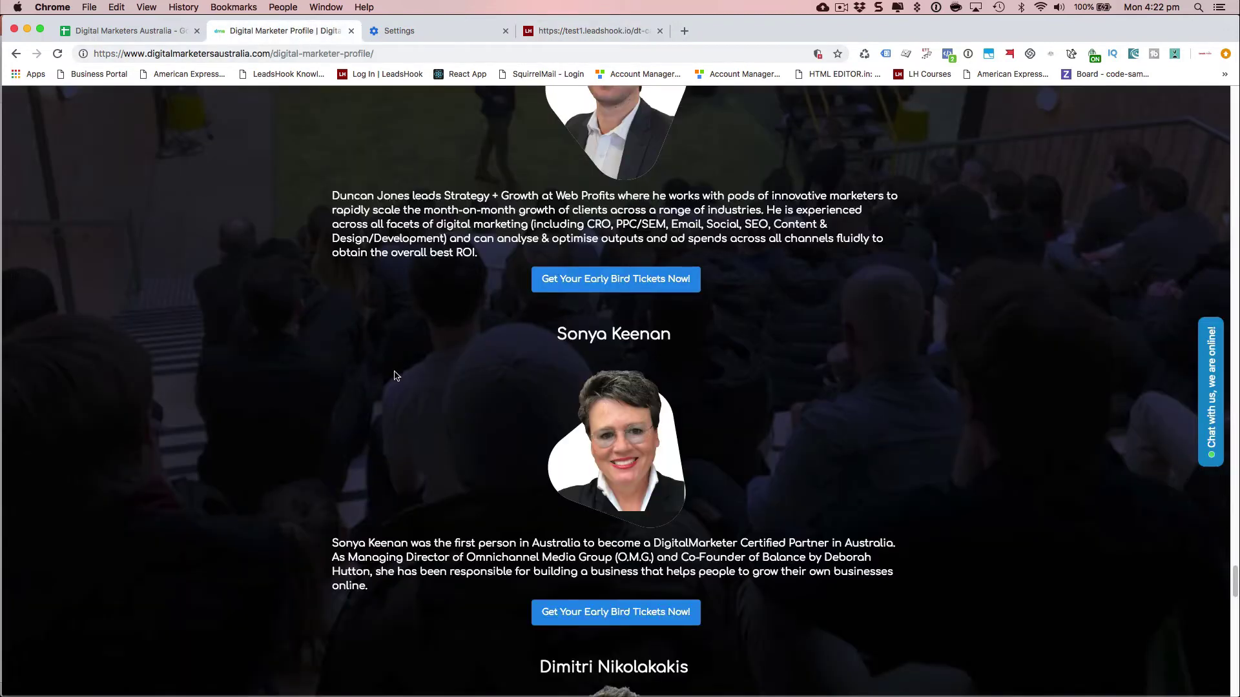
scroll(386, 387, "up", 15)
scroll(386, 387, "up", 20)
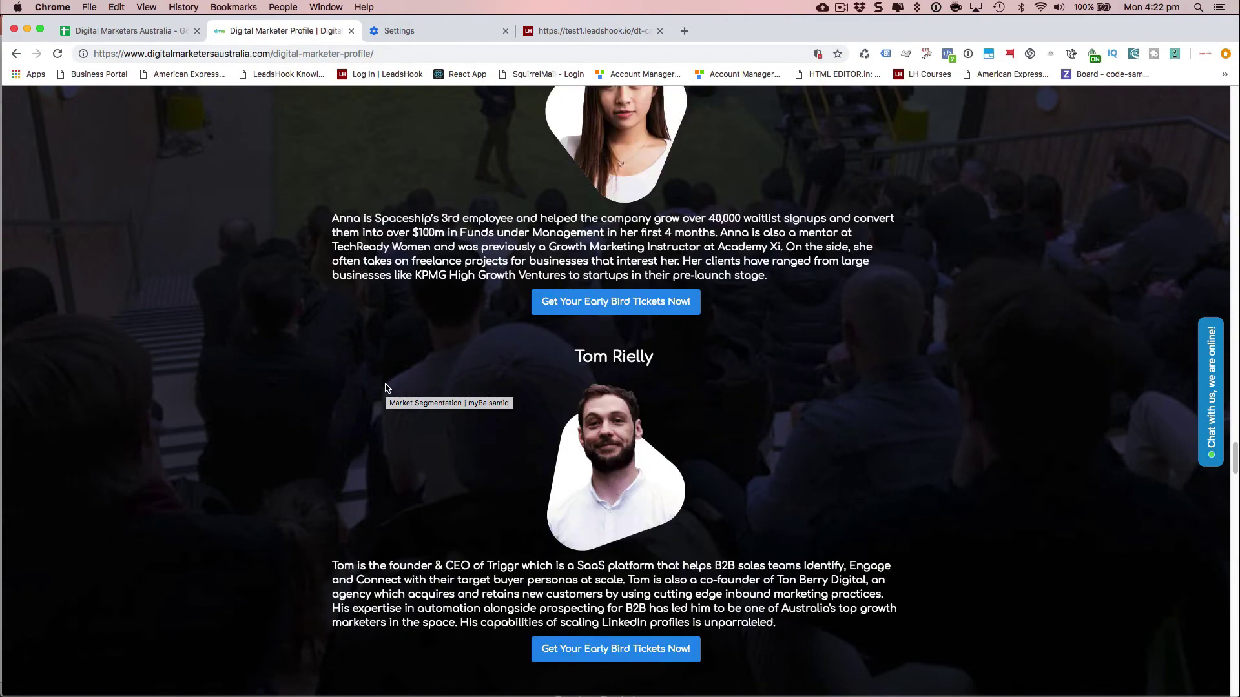
scroll(308, 388, "up", 20)
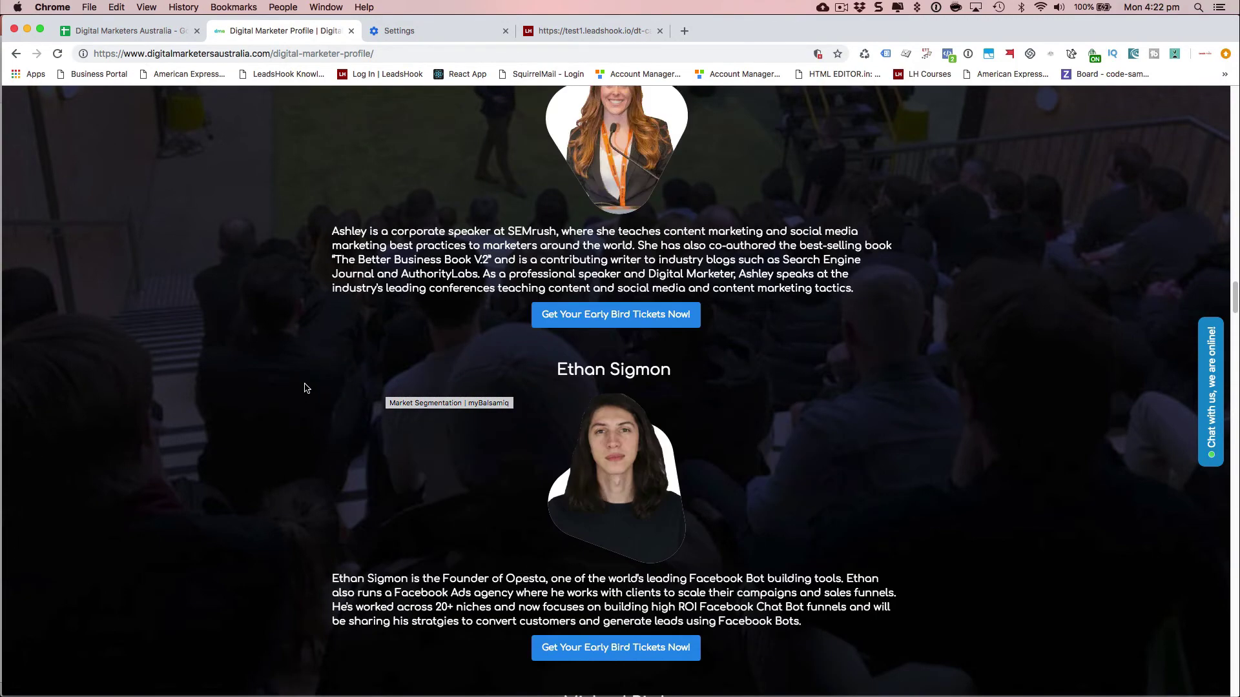
scroll(307, 388, "up", 20)
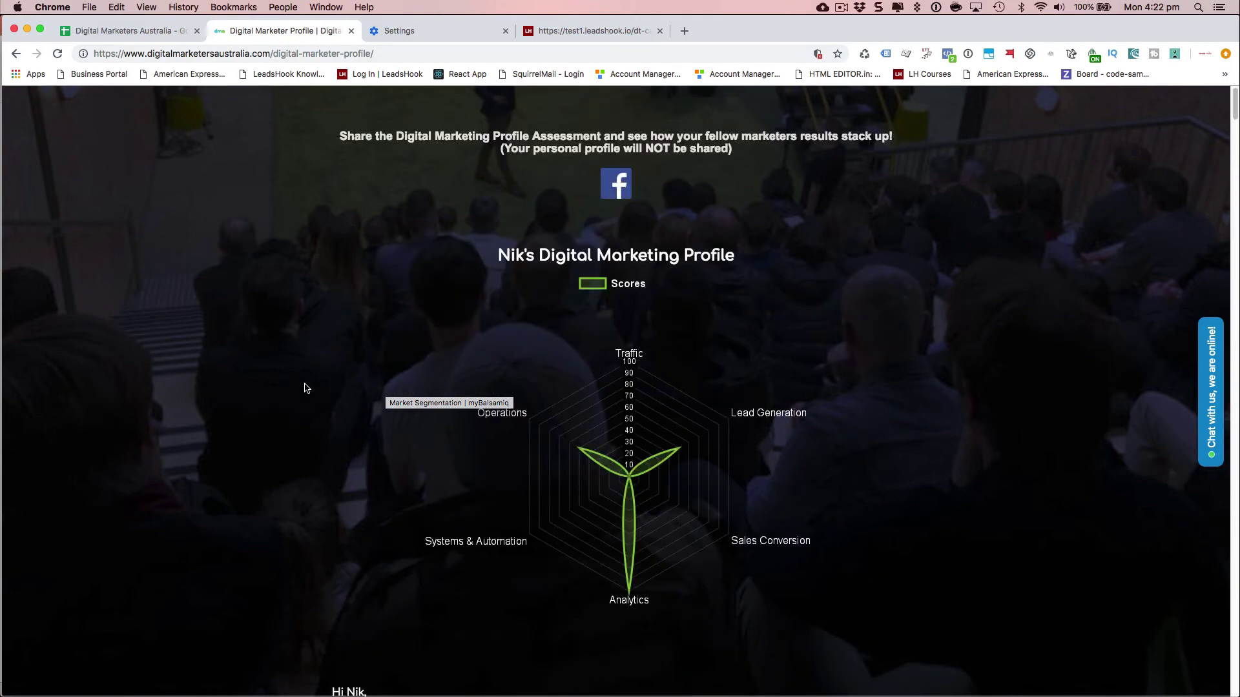
left_click(588, 31)
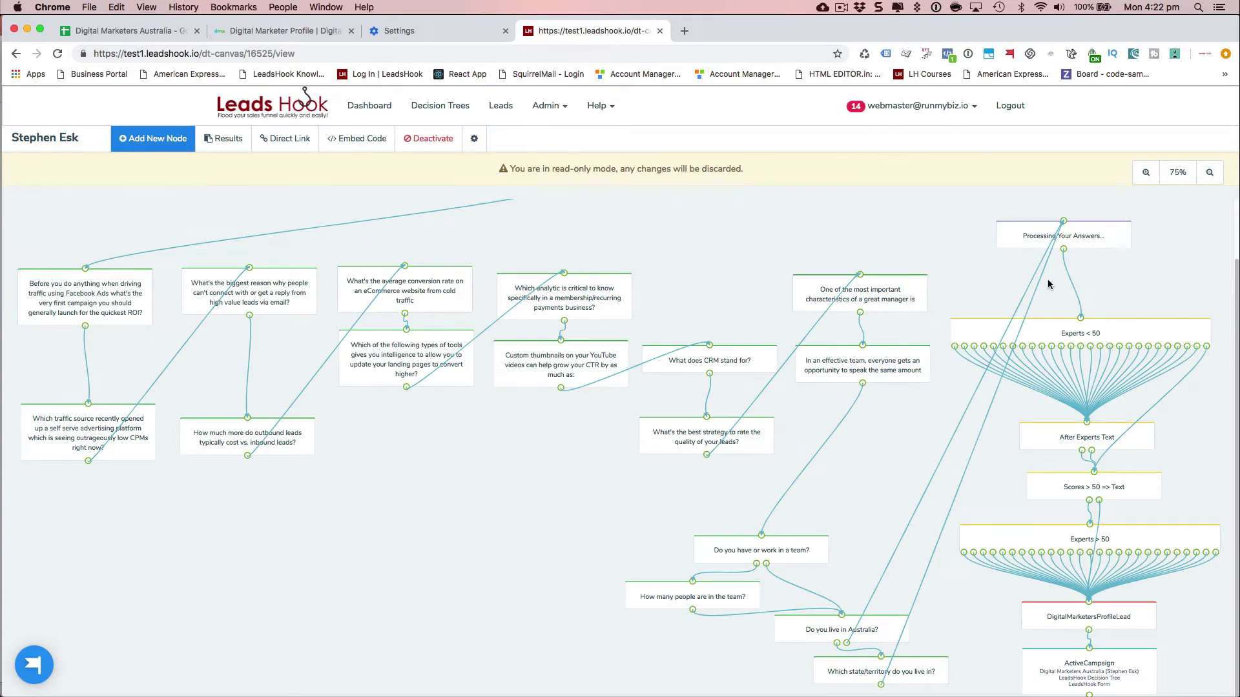
- Open the first expert's path in Experts < 50 and compare its six conditions (at most 51) with the spreadsheet
left_click(1089, 335)
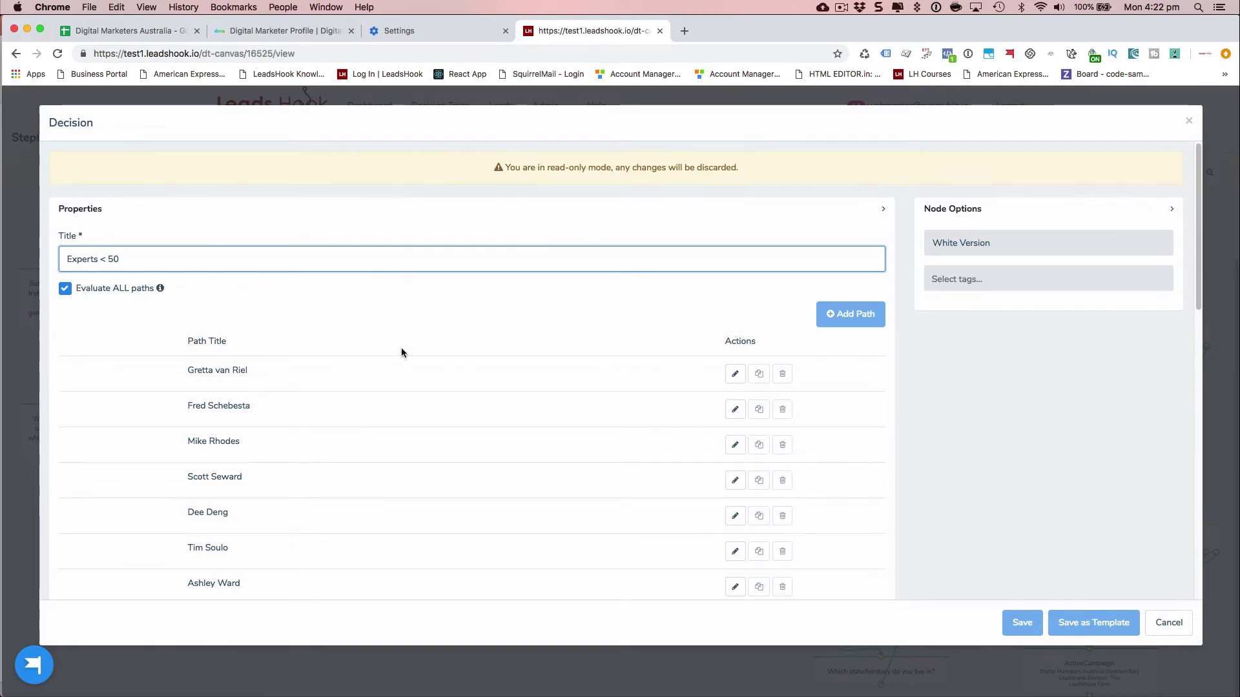
left_click(734, 445)
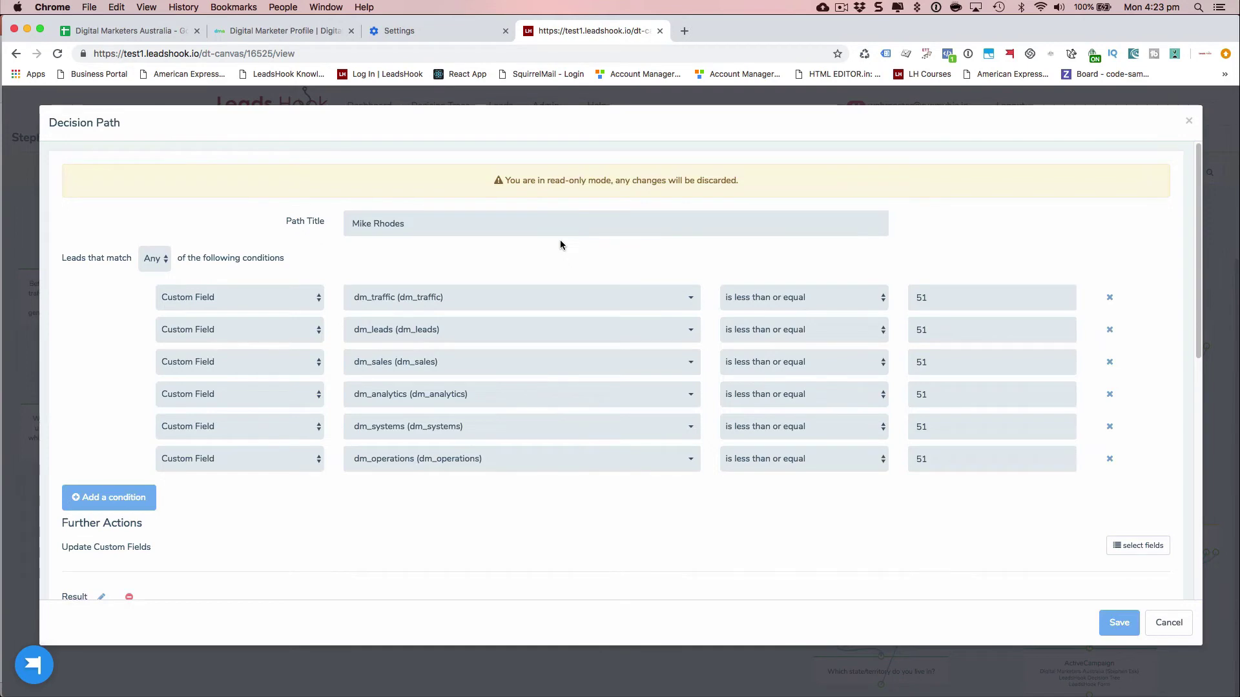
scroll(452, 478, "down", 10)
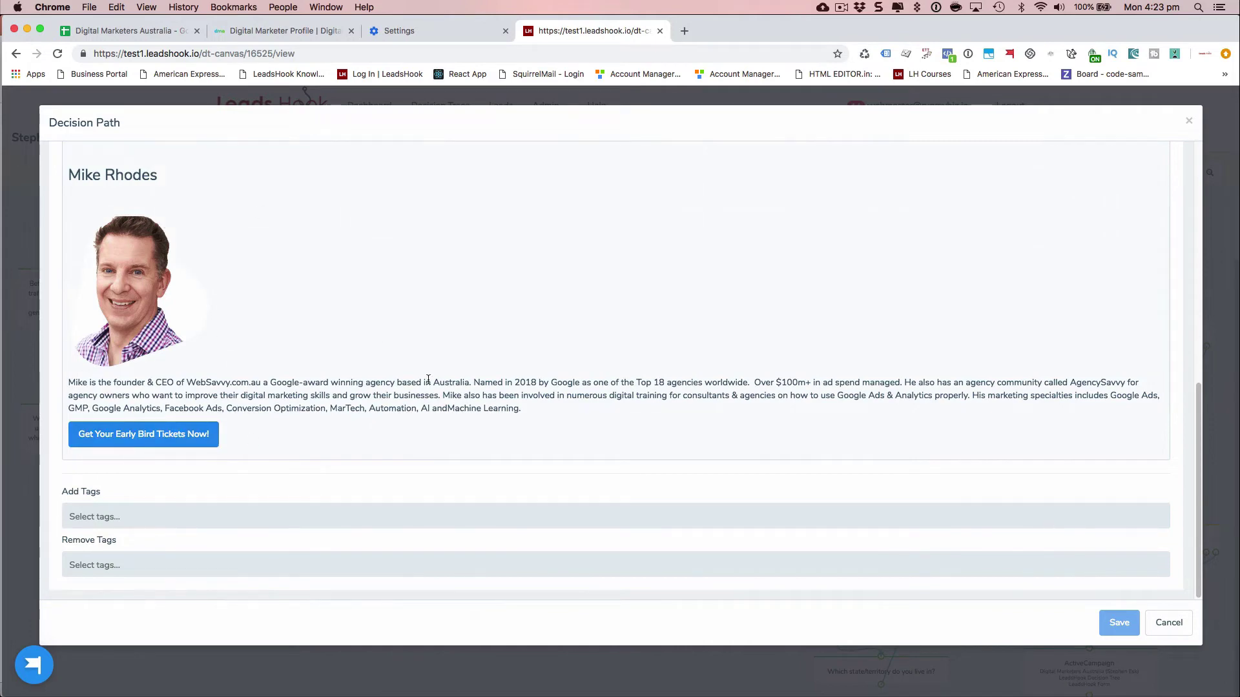
scroll(428, 384, "up", 1)
scroll(336, 348, "up", 1)
scroll(482, 417, "up", 10)
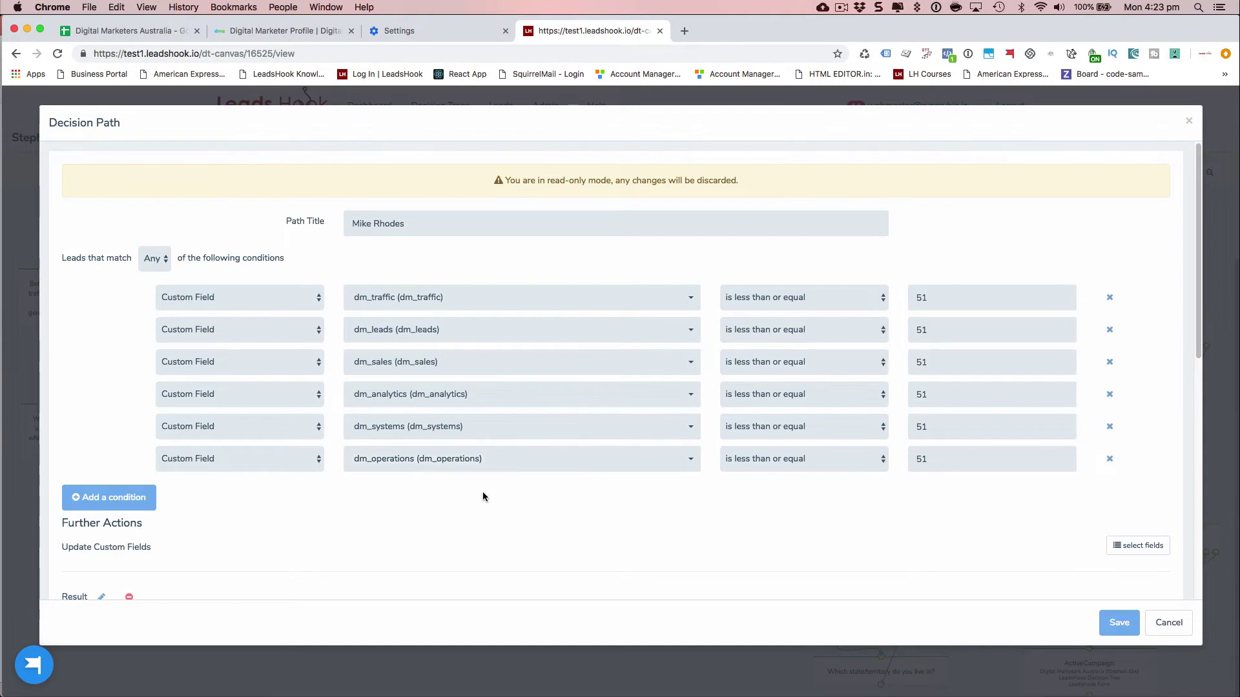
left_click(137, 29)
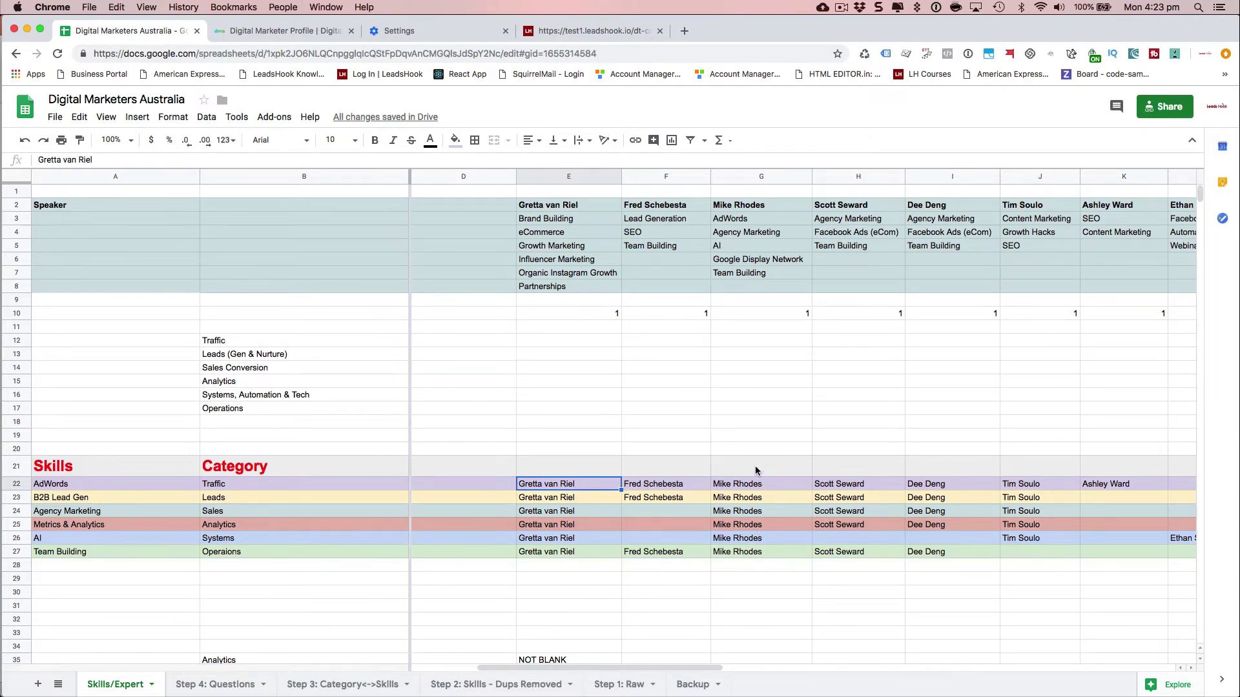
left_click(532, 27)
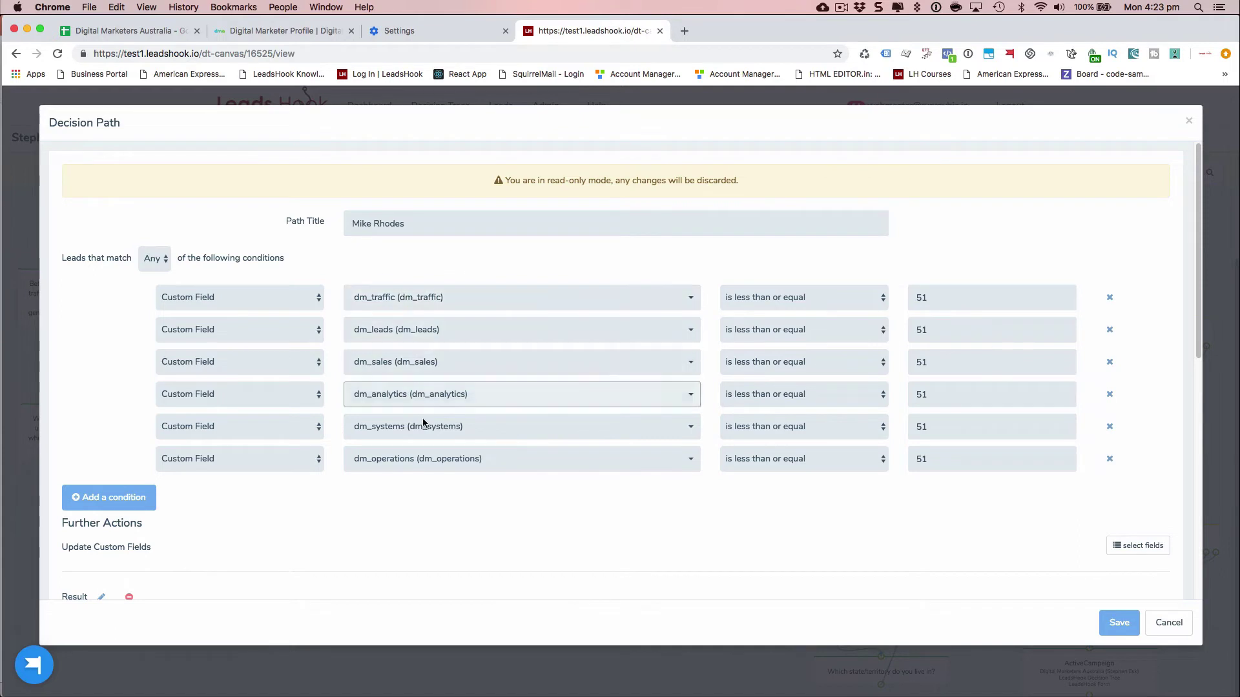
- Close the first expert's path unsaved, open the fifth speaker's path, and view the Digital Marketers Australia sheet
left_click(1162, 627)
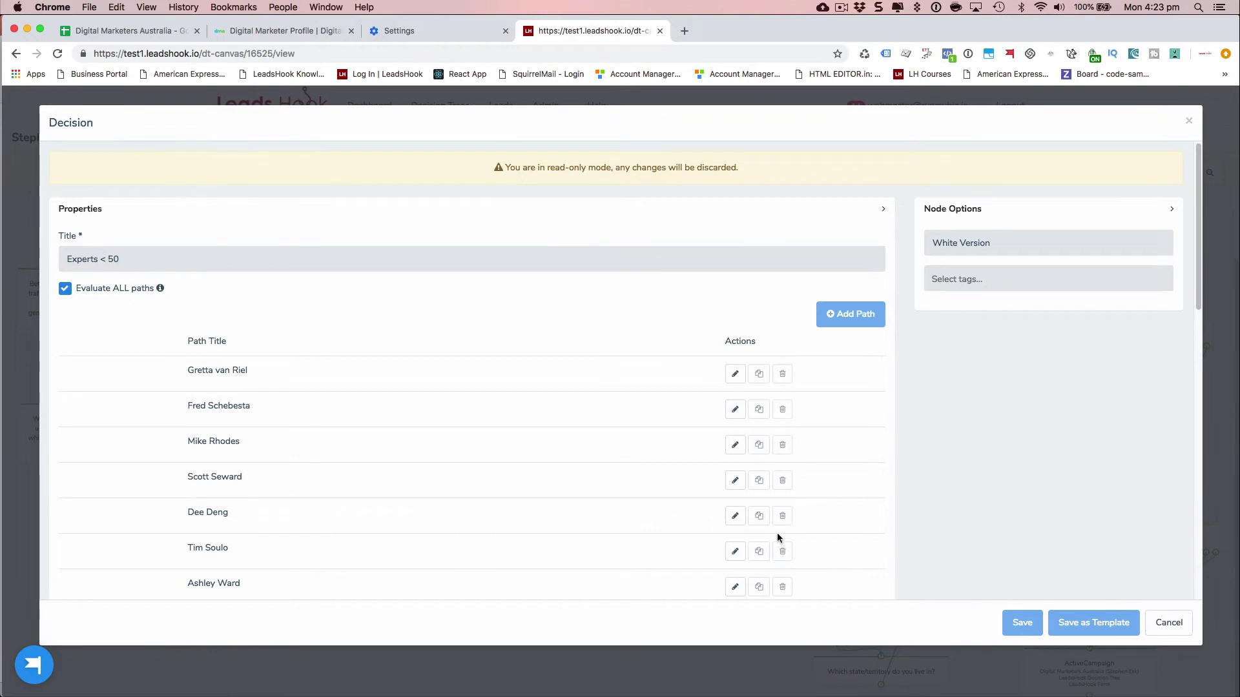
left_click(737, 519)
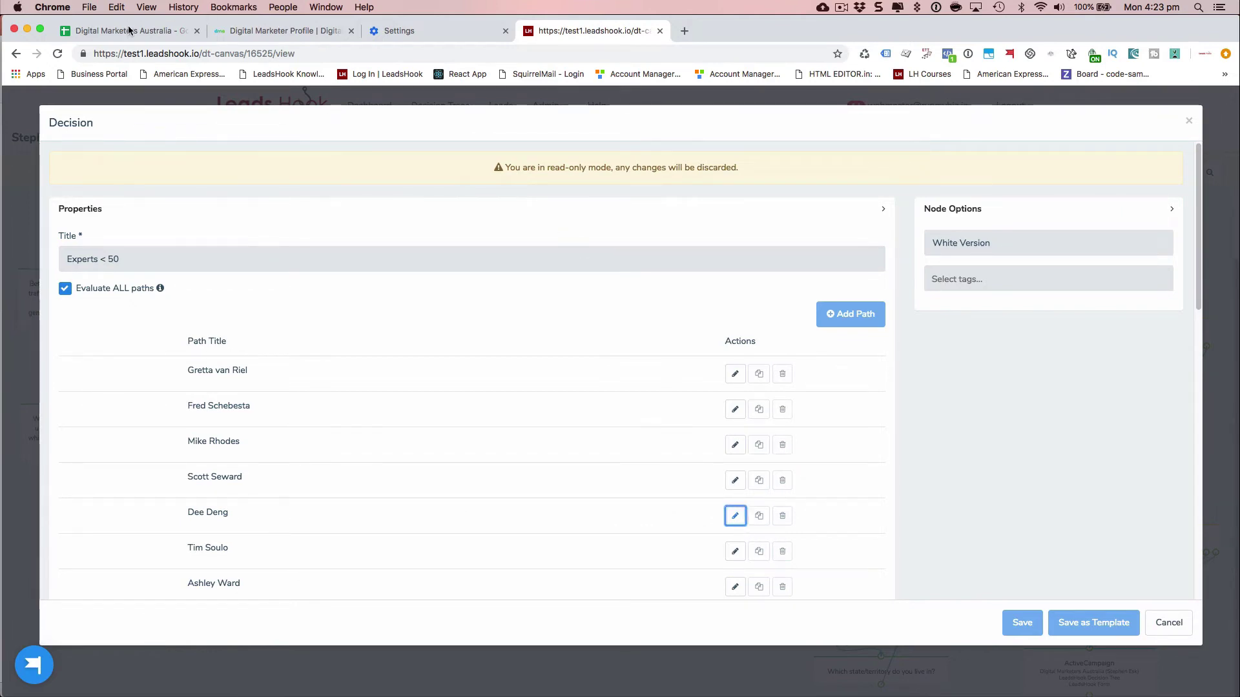
left_click(128, 29)
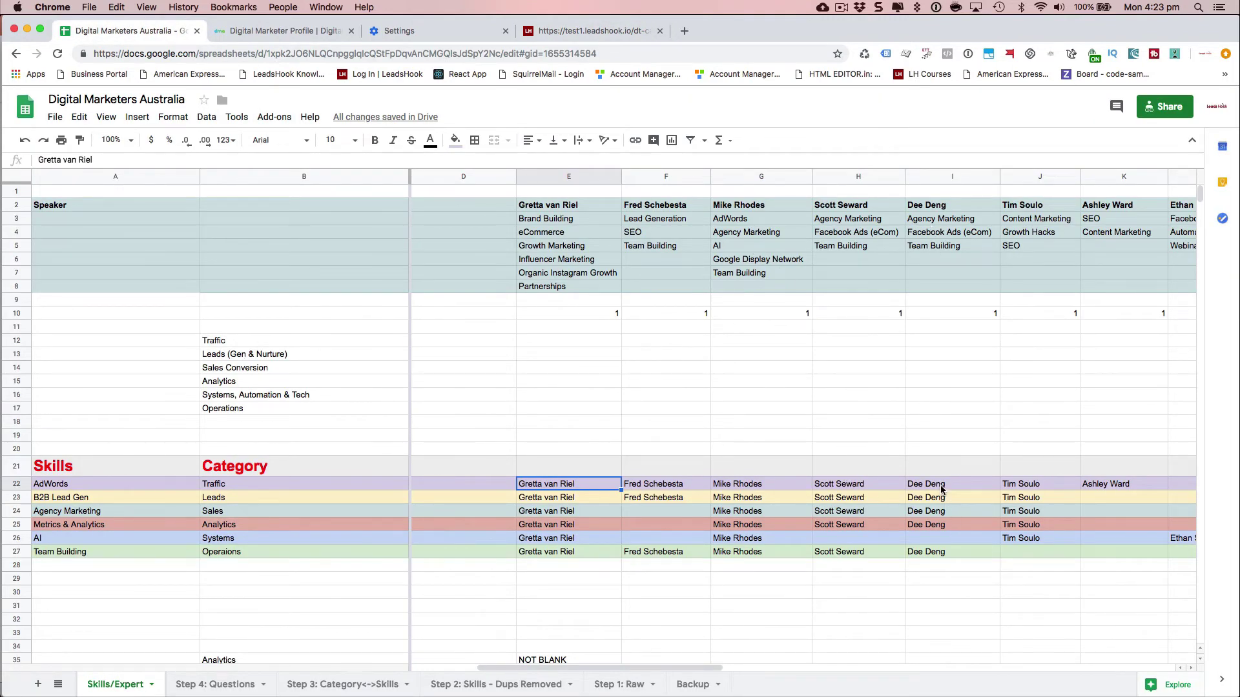
left_click(930, 541)
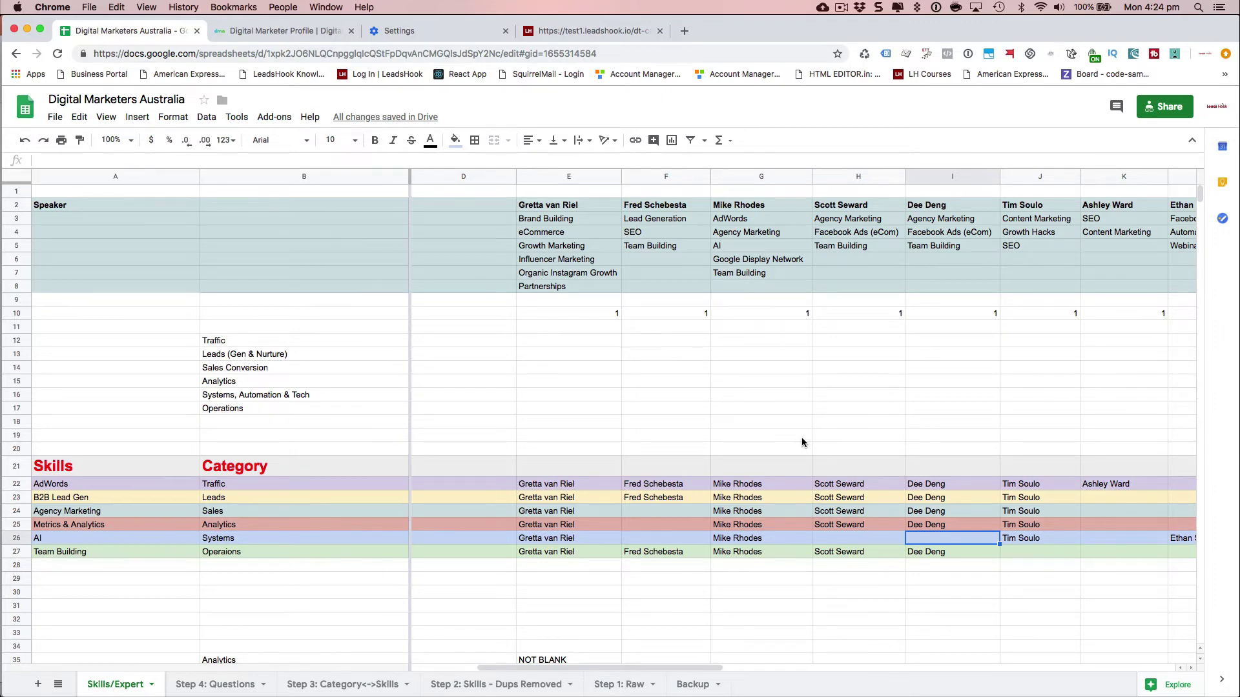
- Check the fifth speaker's path conditions against the spreadsheet, then open the second speaker's path
left_click(621, 32)
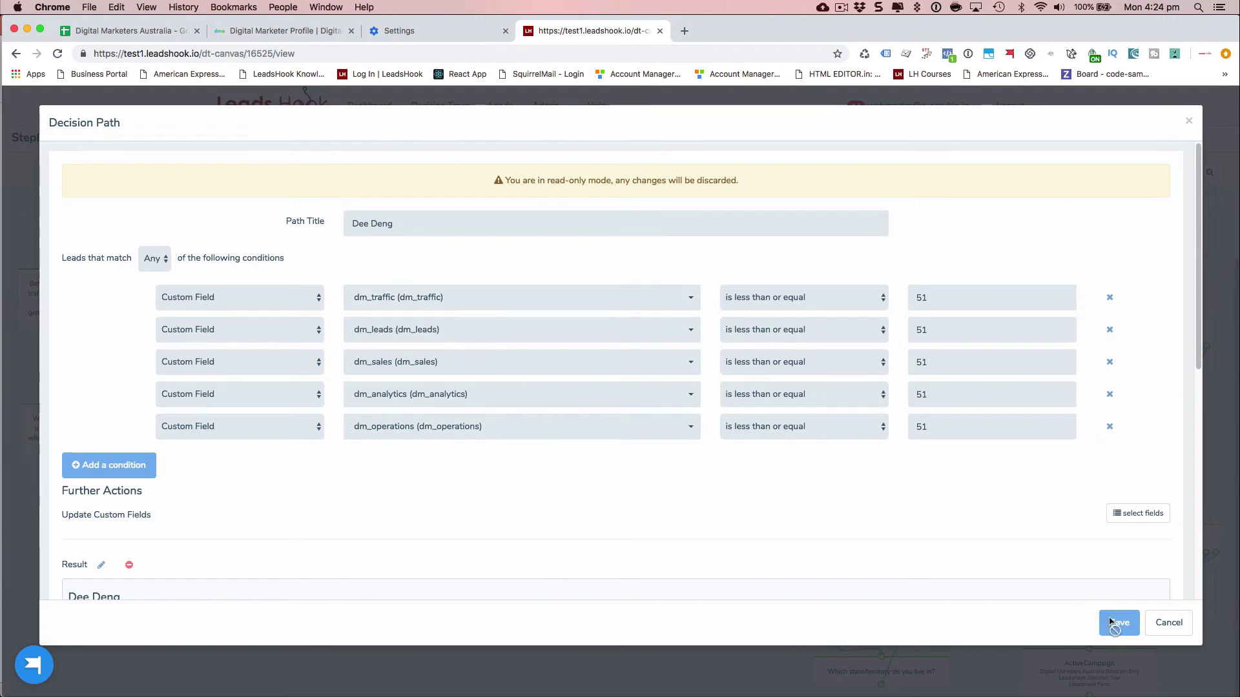
left_click(1156, 627)
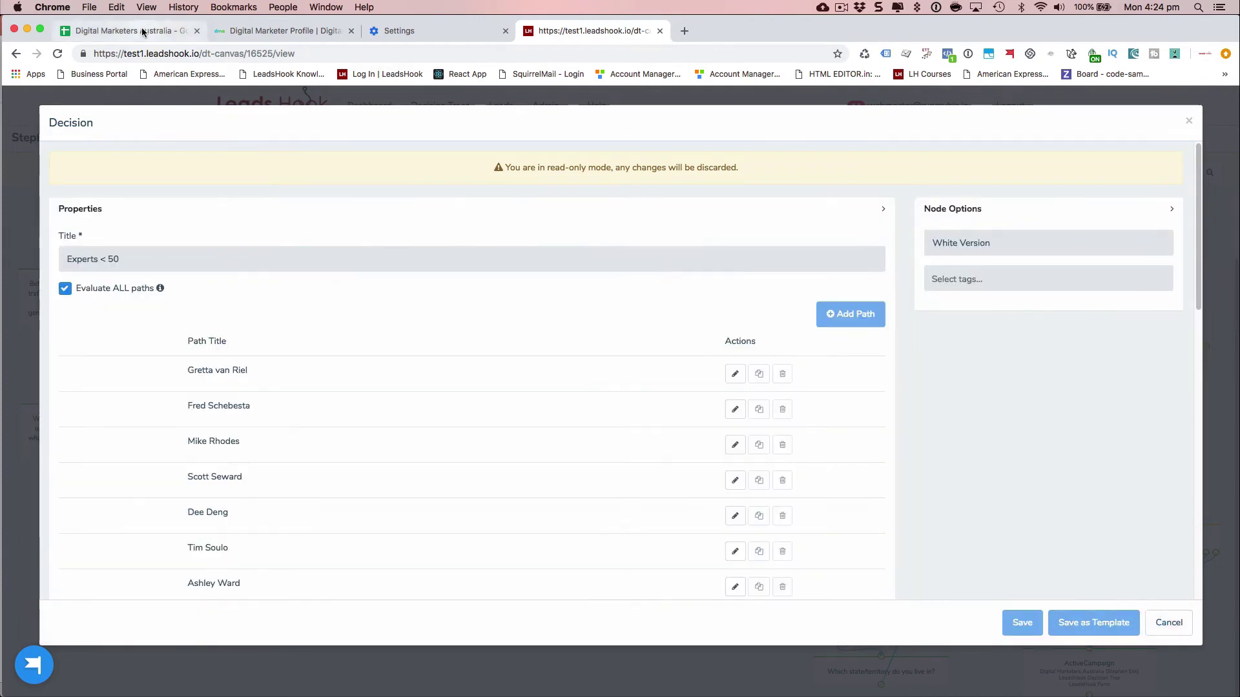
left_click(142, 29)
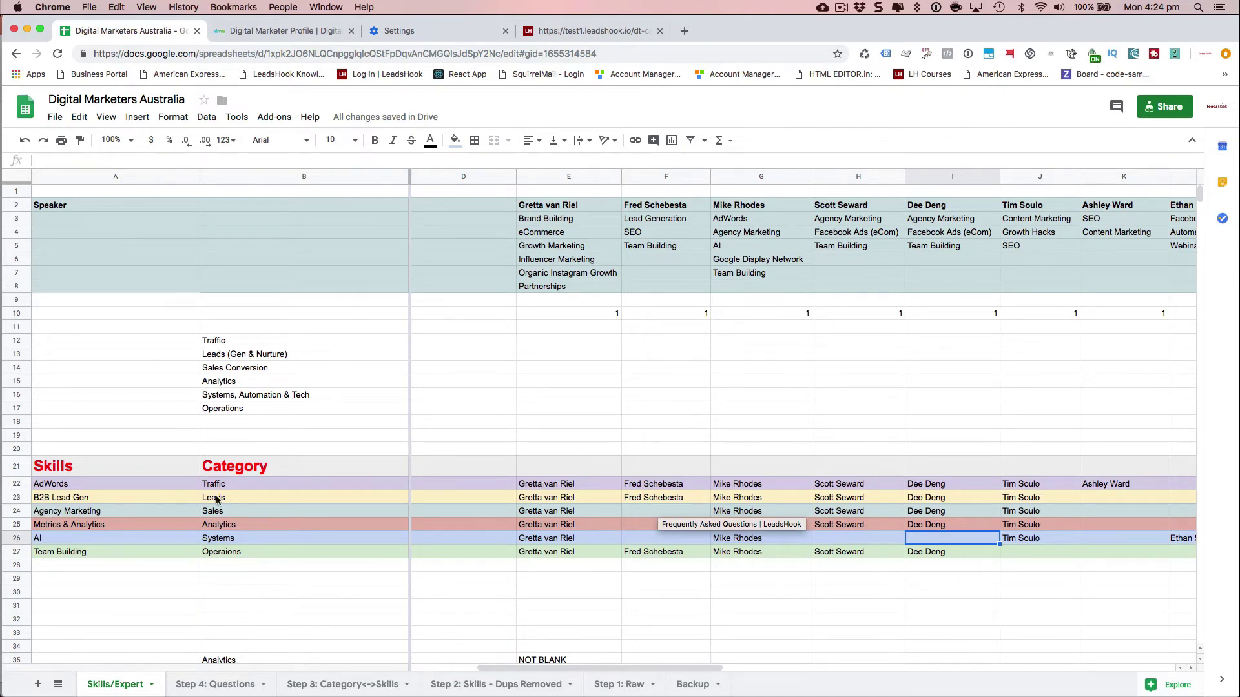
left_click(569, 31)
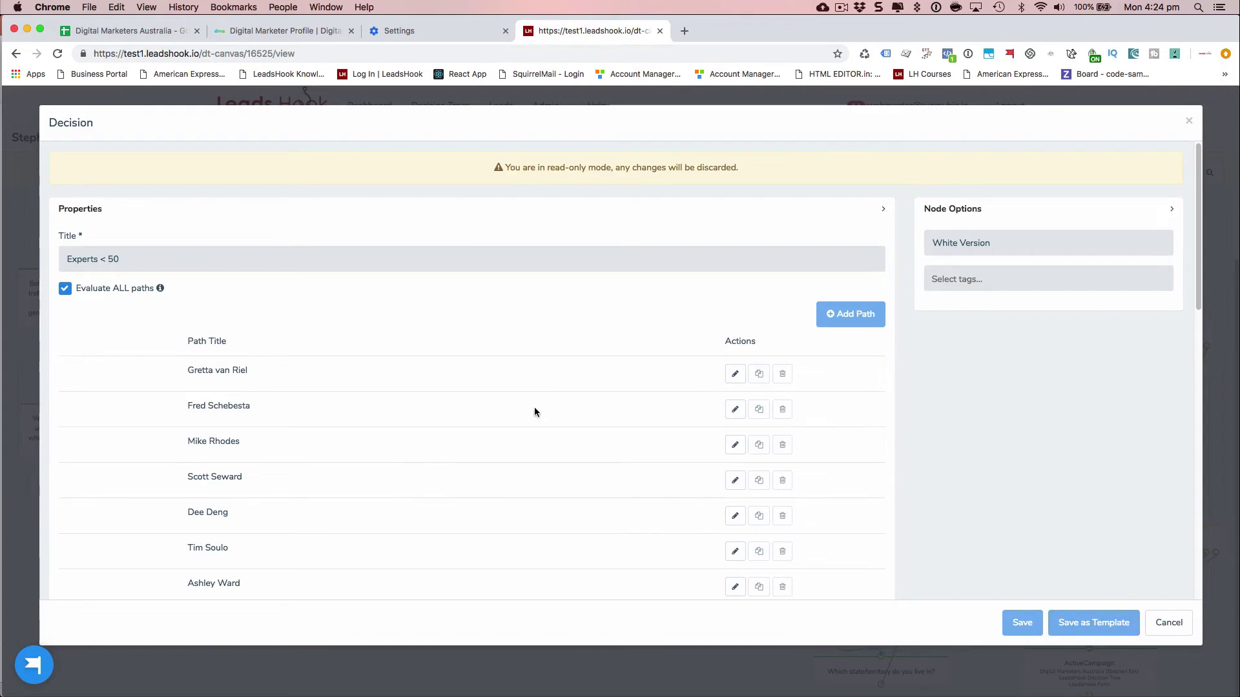
left_click(729, 407)
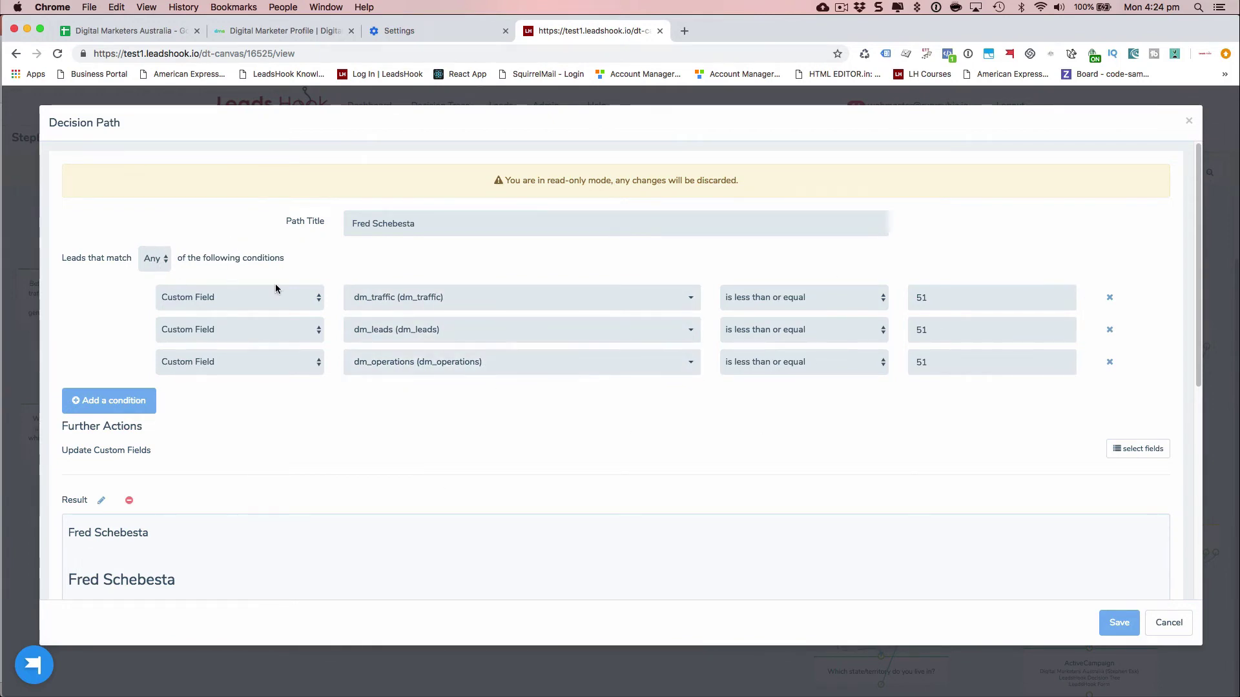
- Scroll through the second speaker's bio Result preview, then close the path and the decision unsaved
scroll(580, 377, "down", 4)
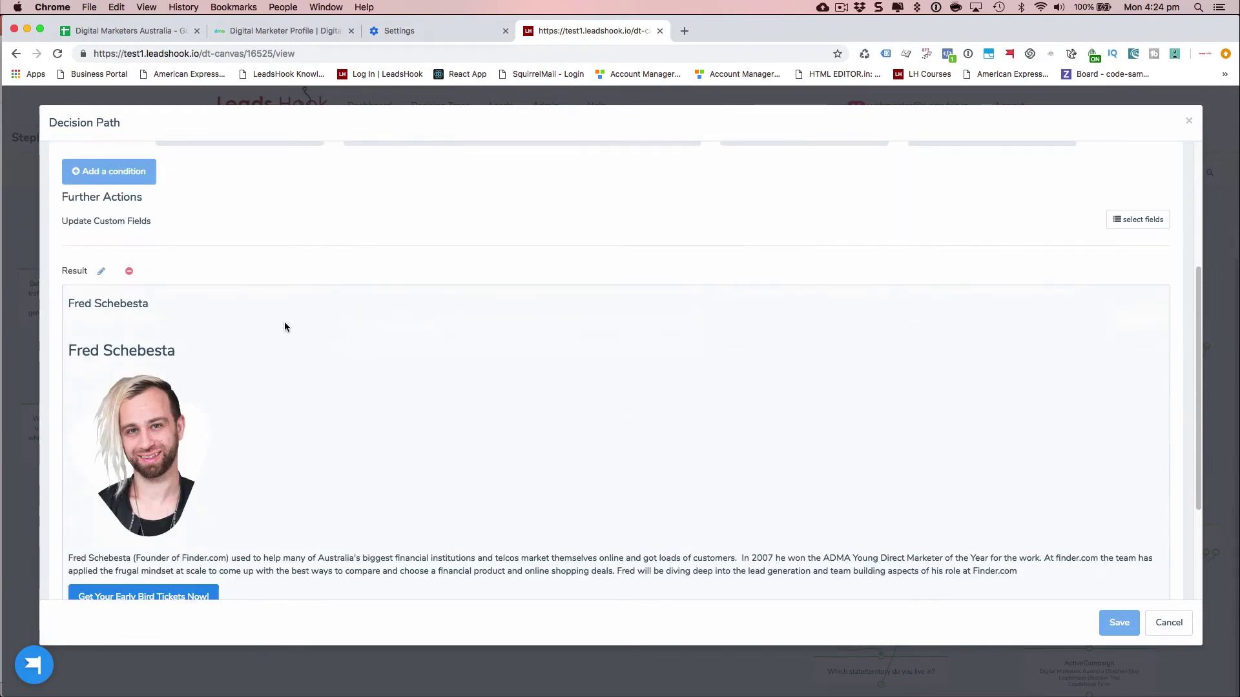
scroll(284, 327, "down", 1)
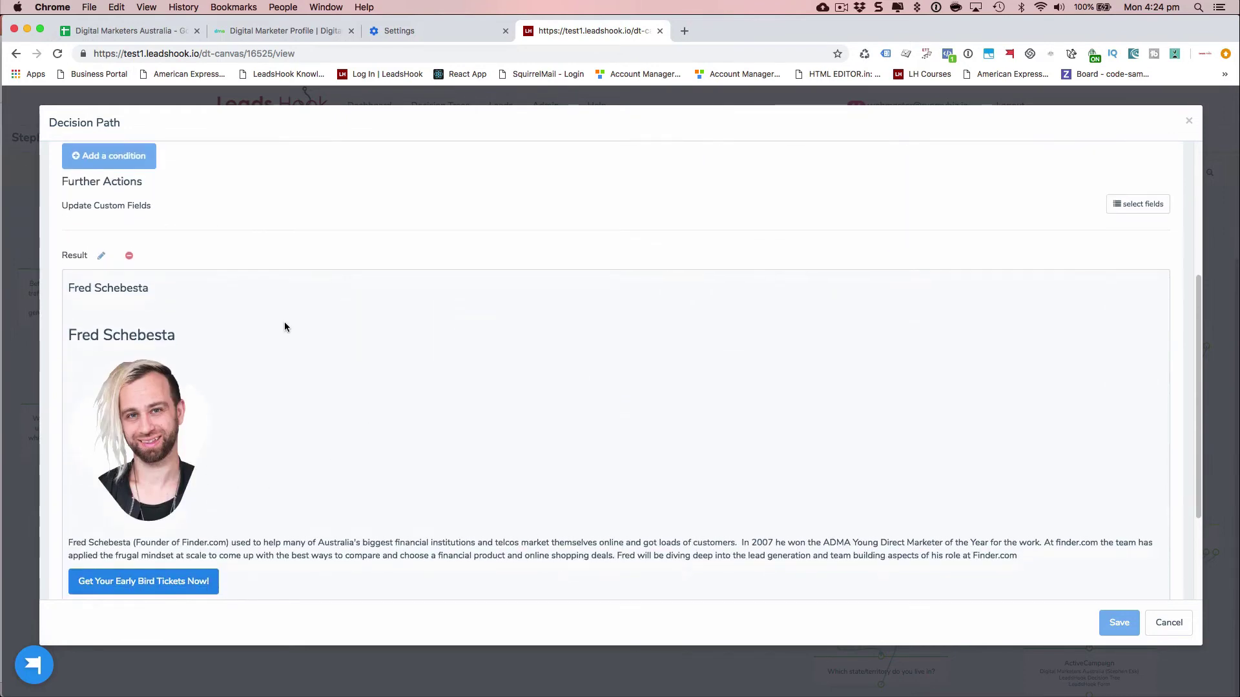
scroll(285, 327, "up", 4)
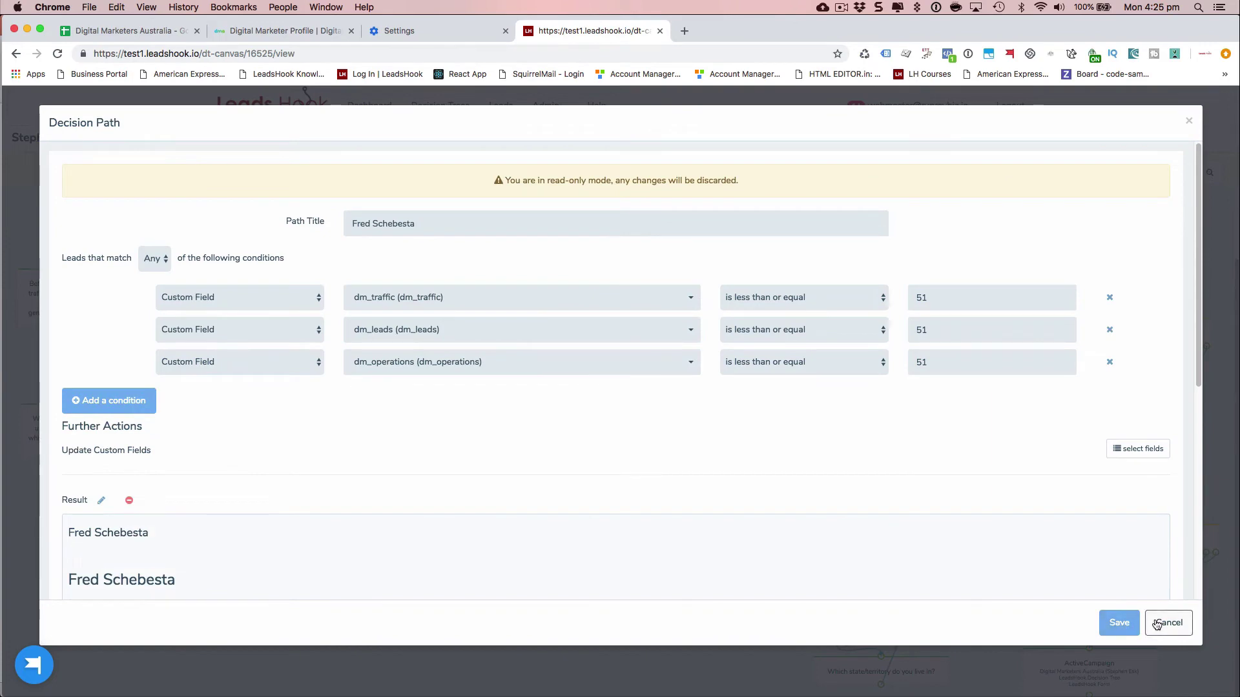
left_click(1169, 622)
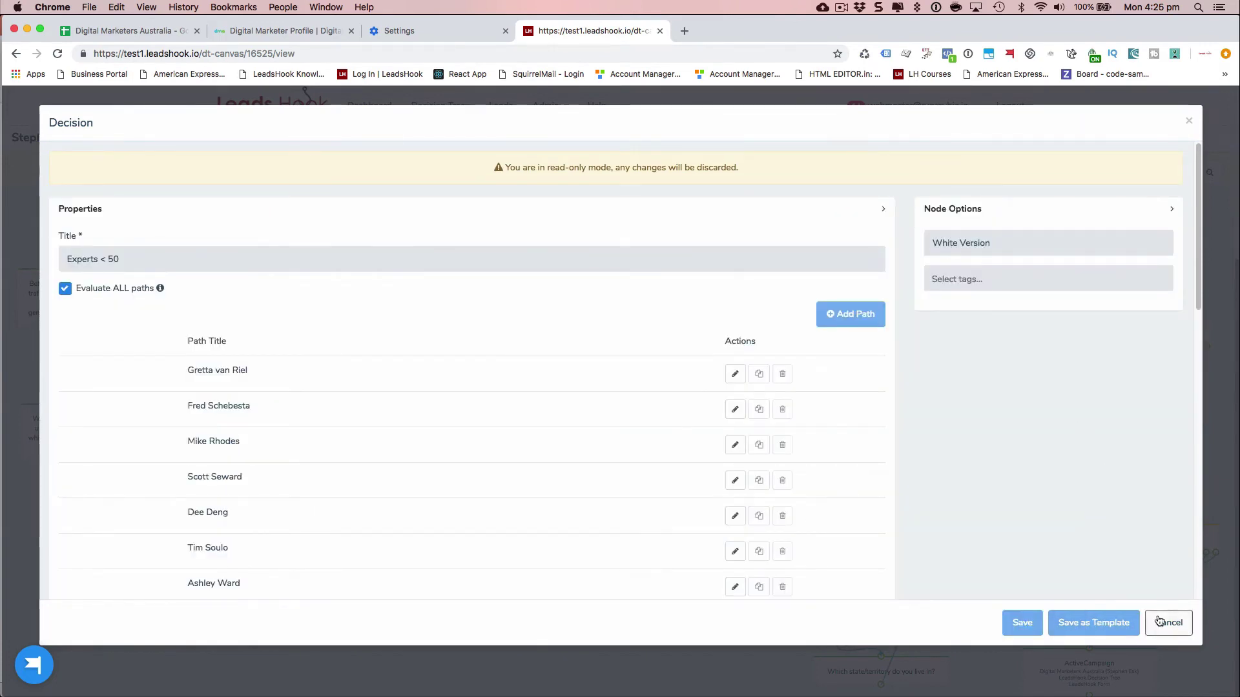
left_click(1159, 621)
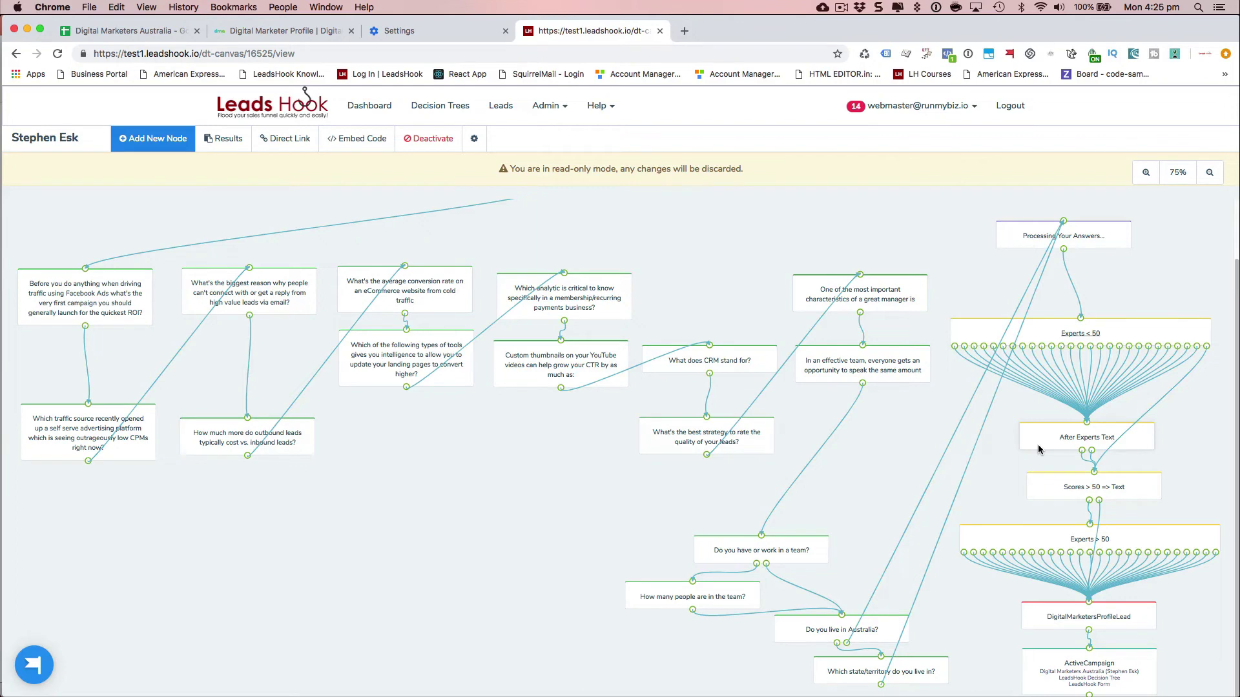
- Scroll the live profile page through its radar chart (Analytics 100, Operations 50), scores and first speaker
left_click(263, 33)
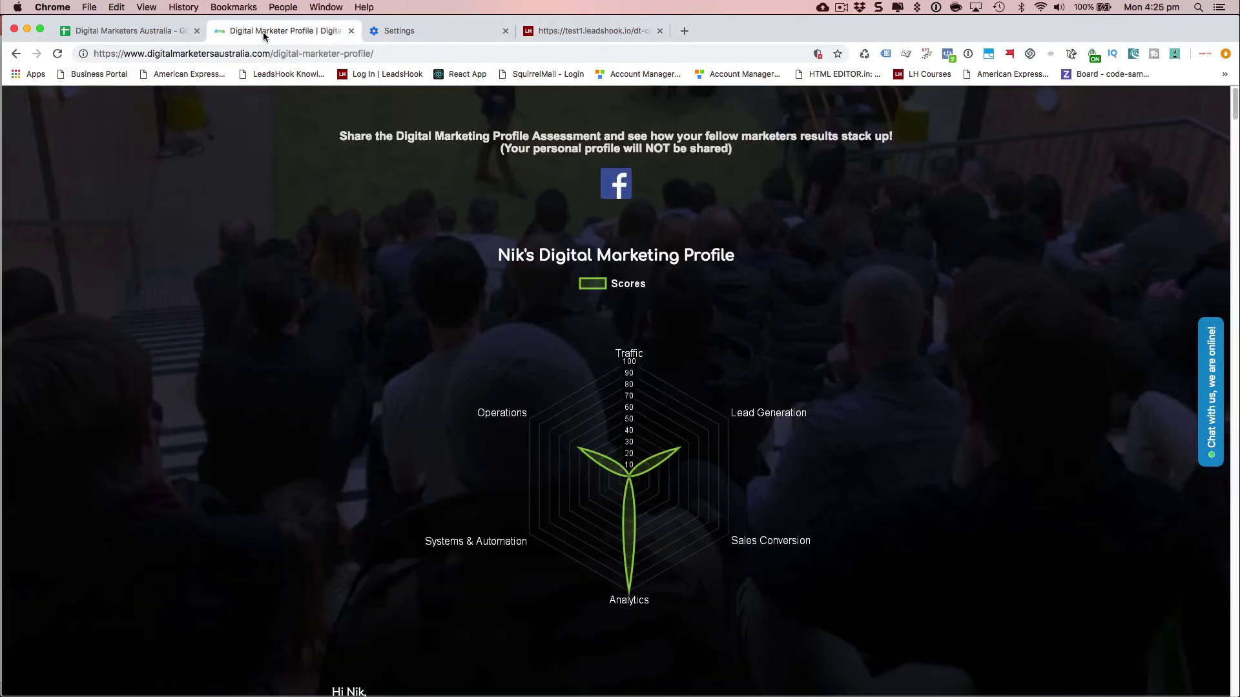
scroll(256, 265, "down", 5)
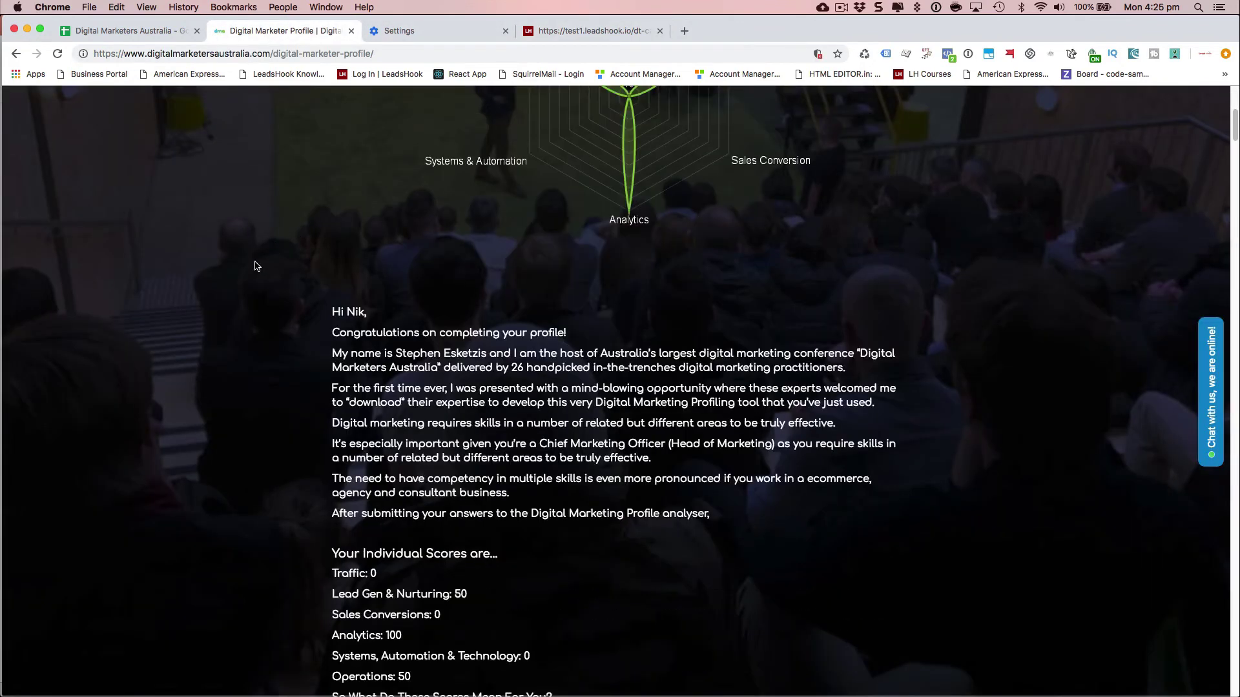
scroll(255, 266, "up", 3)
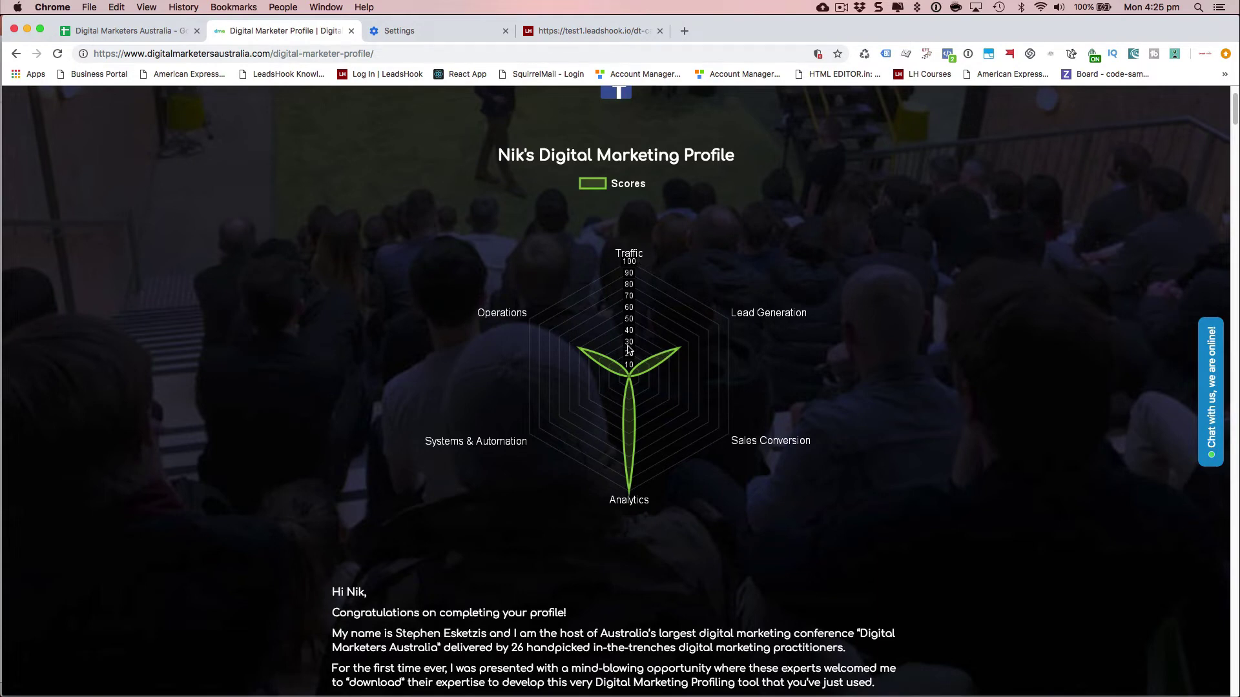
scroll(294, 359, "down", 5)
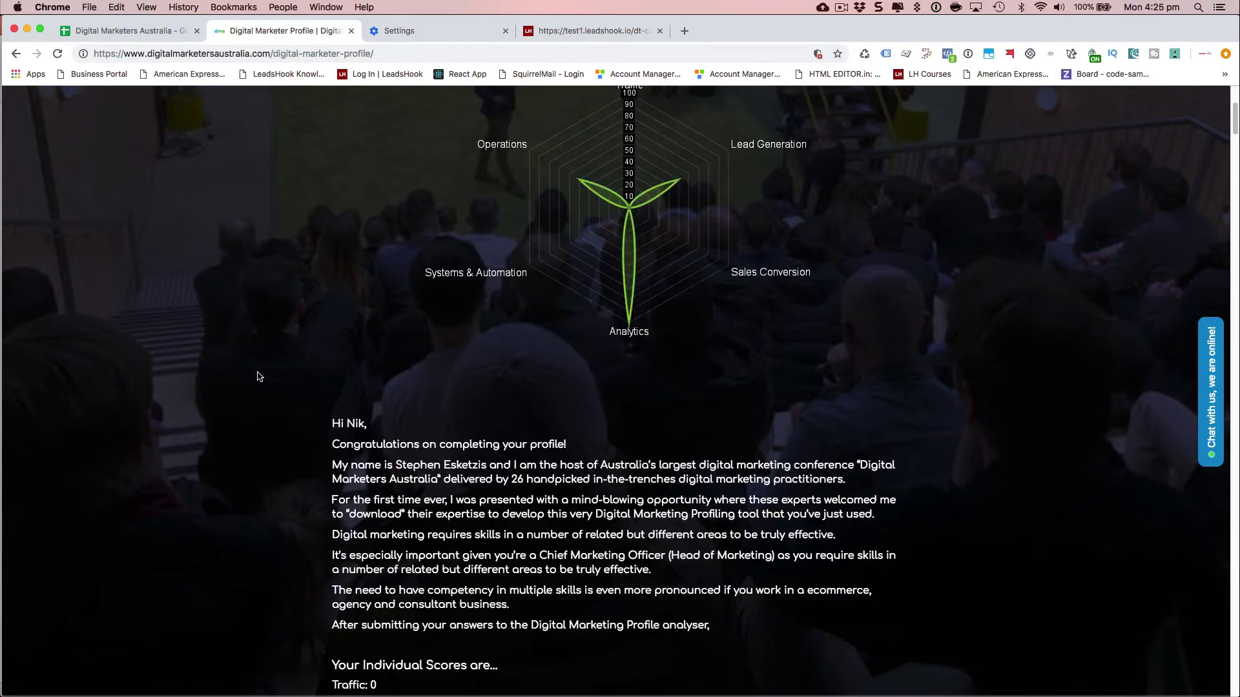
scroll(258, 376, "down", 7)
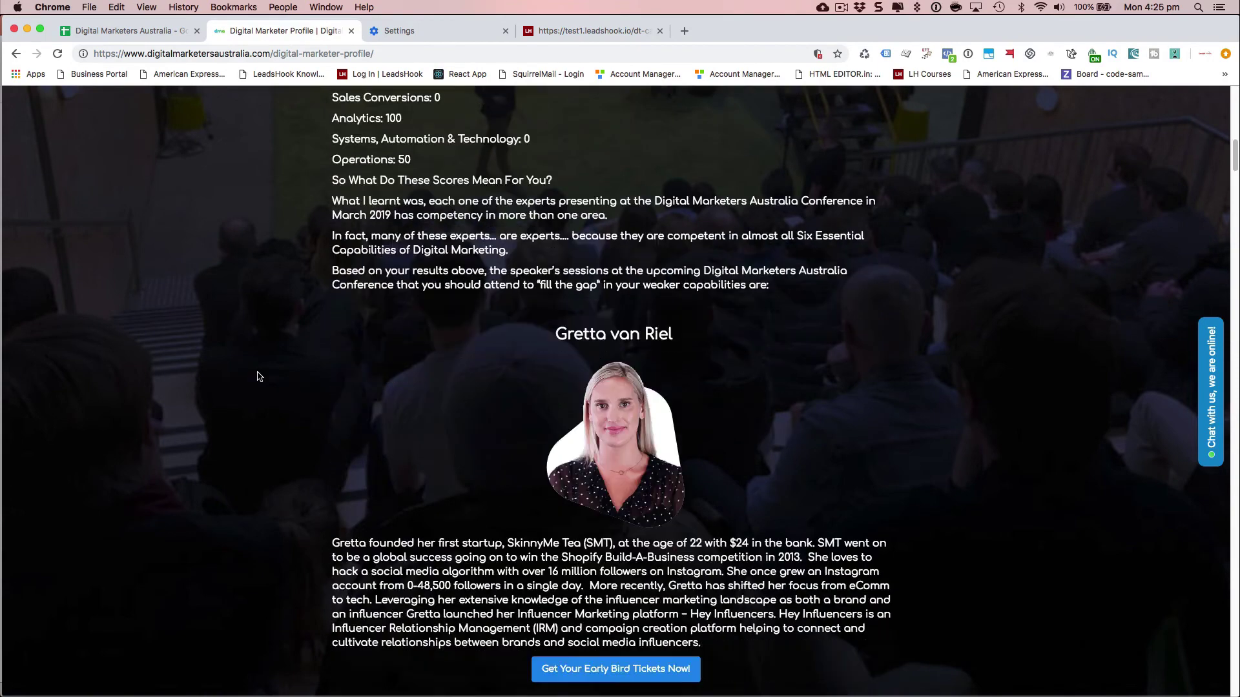
scroll(258, 376, "up", 1)
scroll(258, 377, "up", 7)
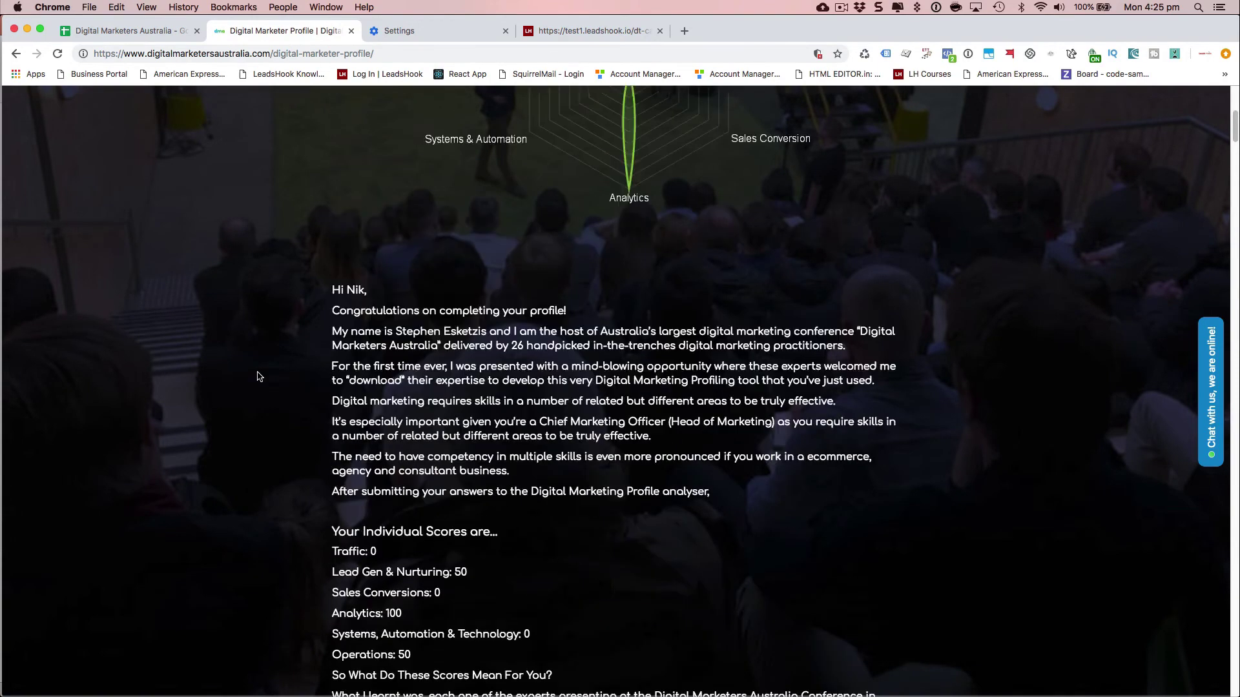
scroll(258, 376, "up", 6)
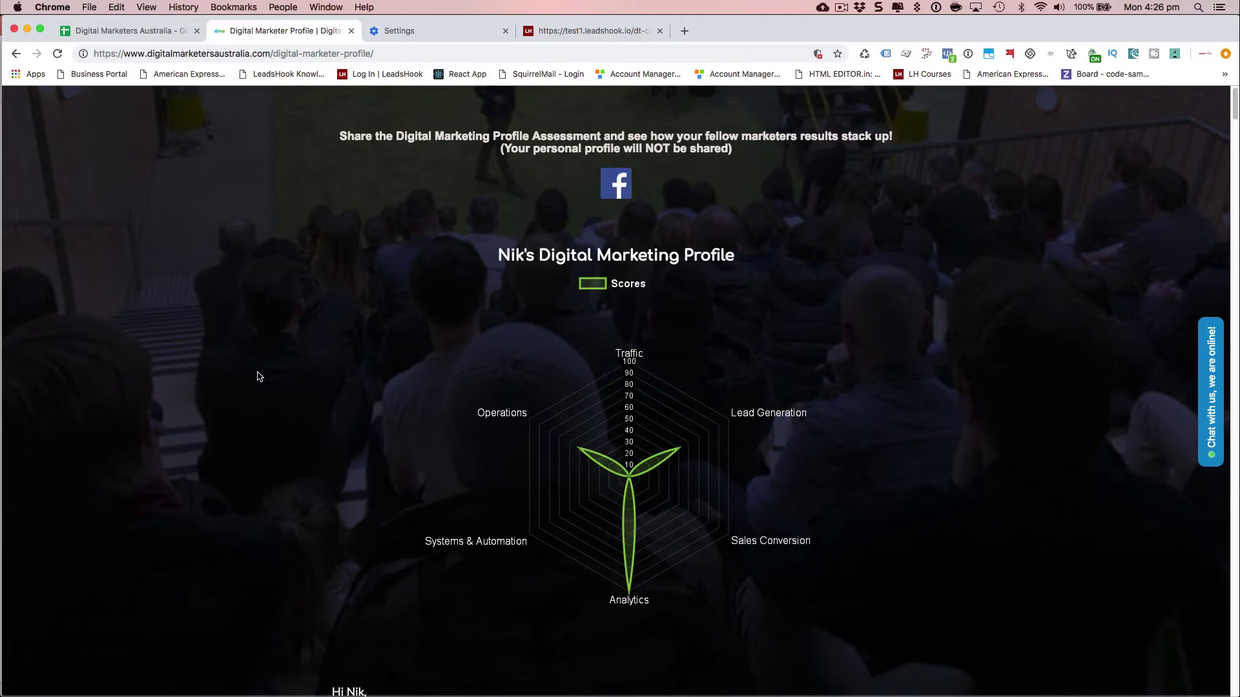
- Compare the canvas with the live profile, then open the DigitalMarketersProfileLead results page node
left_click(610, 32)
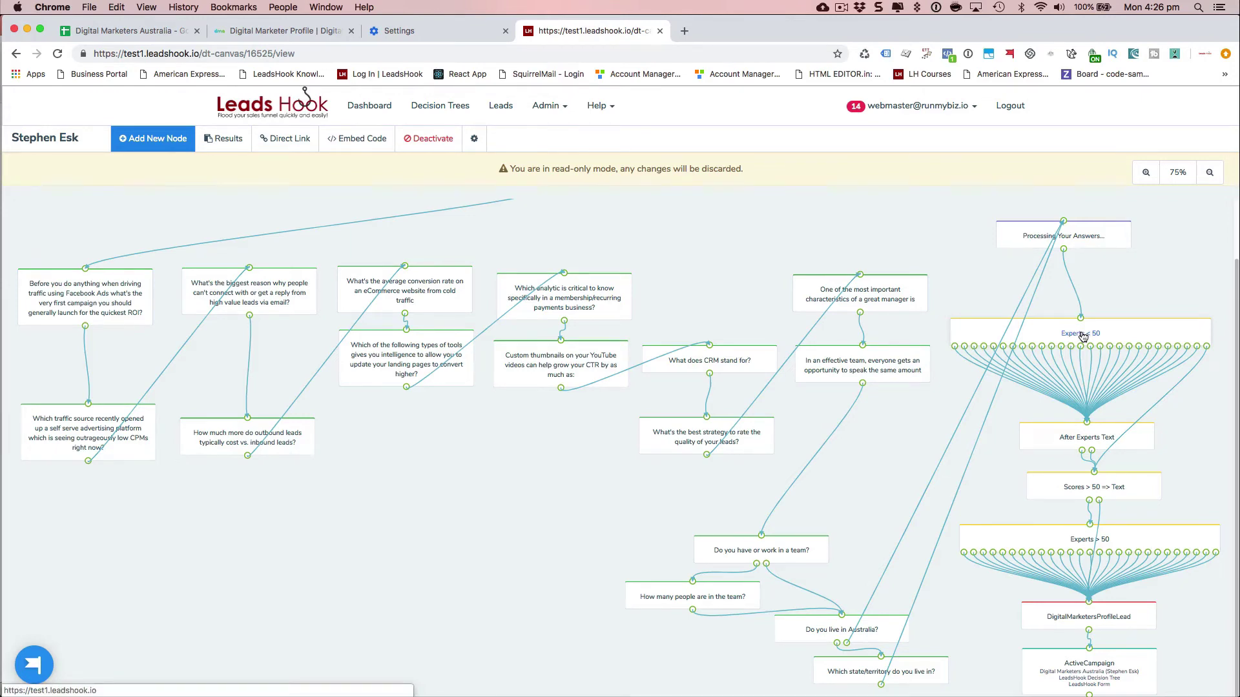
left_click(1111, 619)
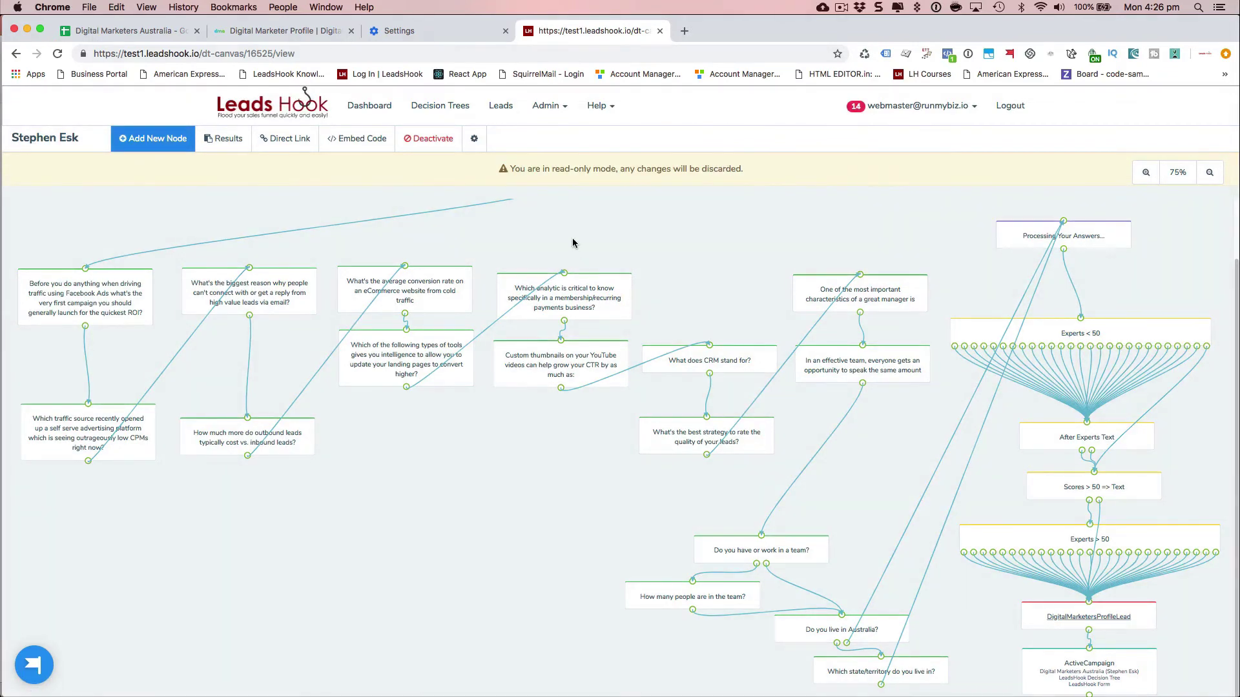
left_click(278, 29)
left_click(561, 29)
left_click(1088, 618)
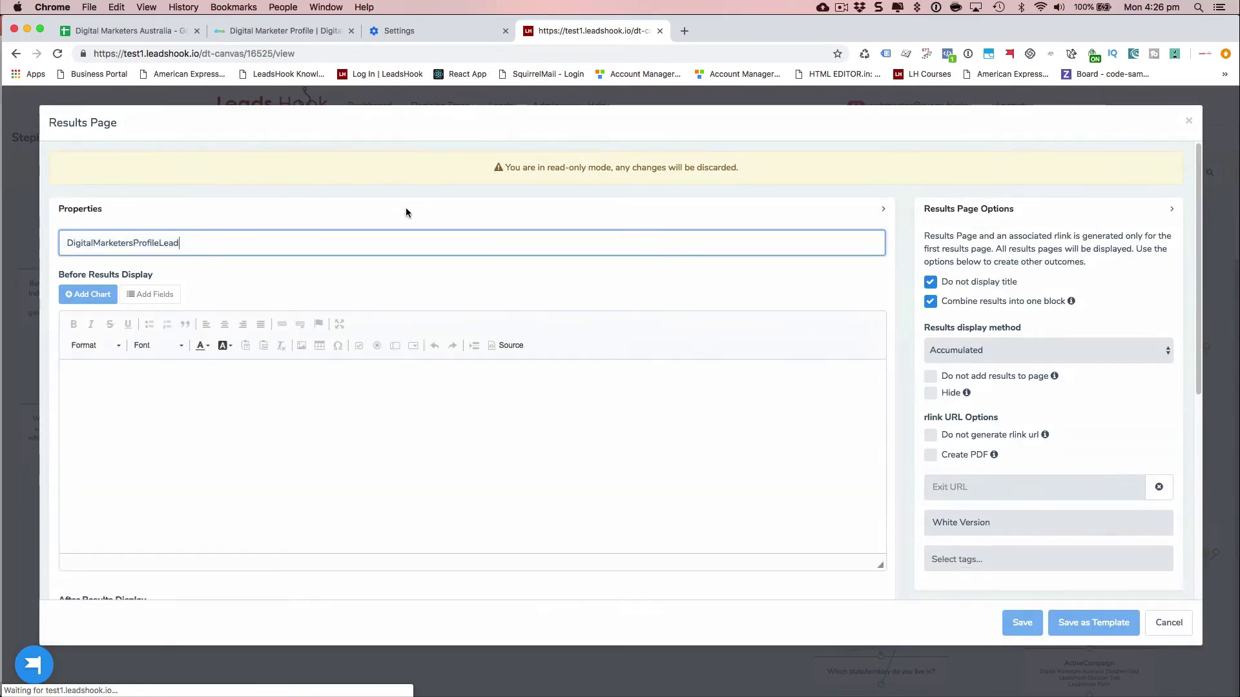
scroll(583, 222, "down", 3)
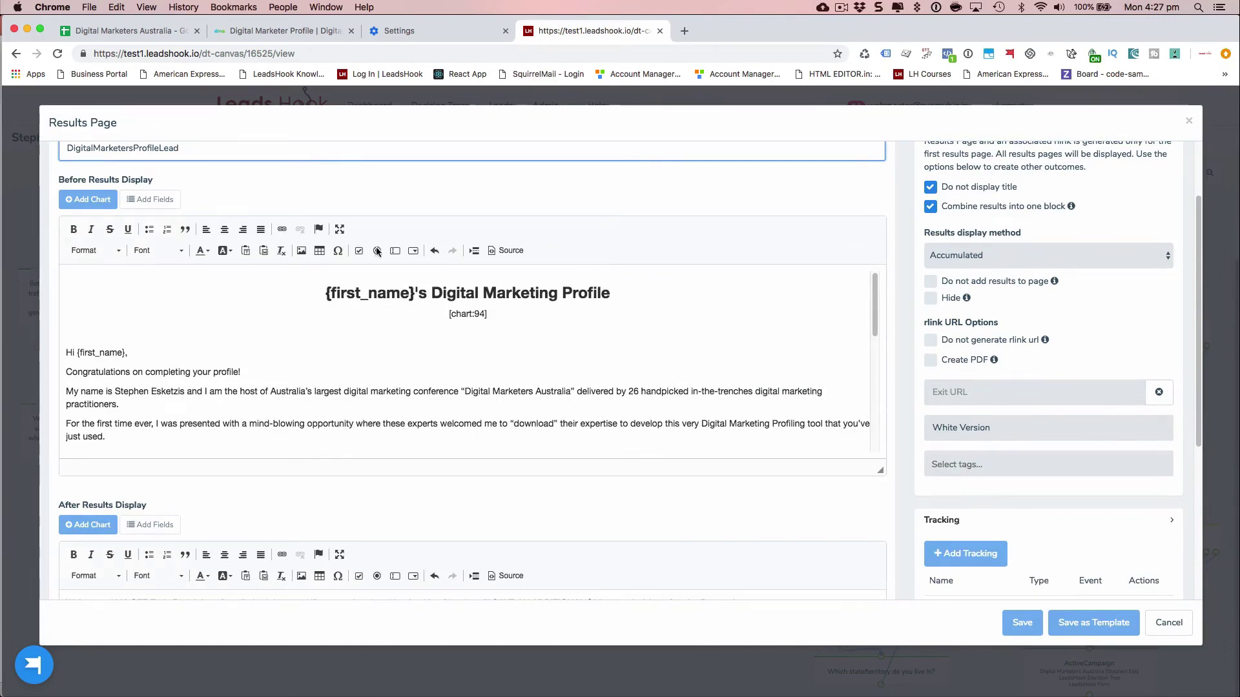
left_click(252, 31)
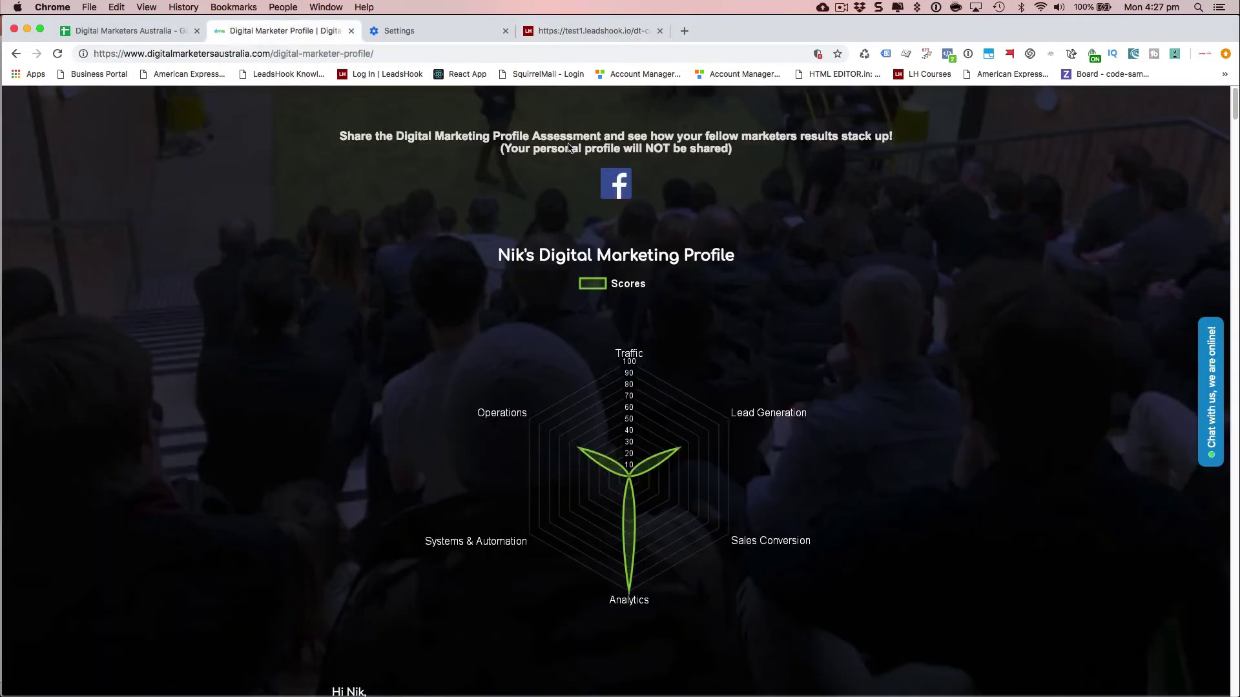
left_click(555, 29)
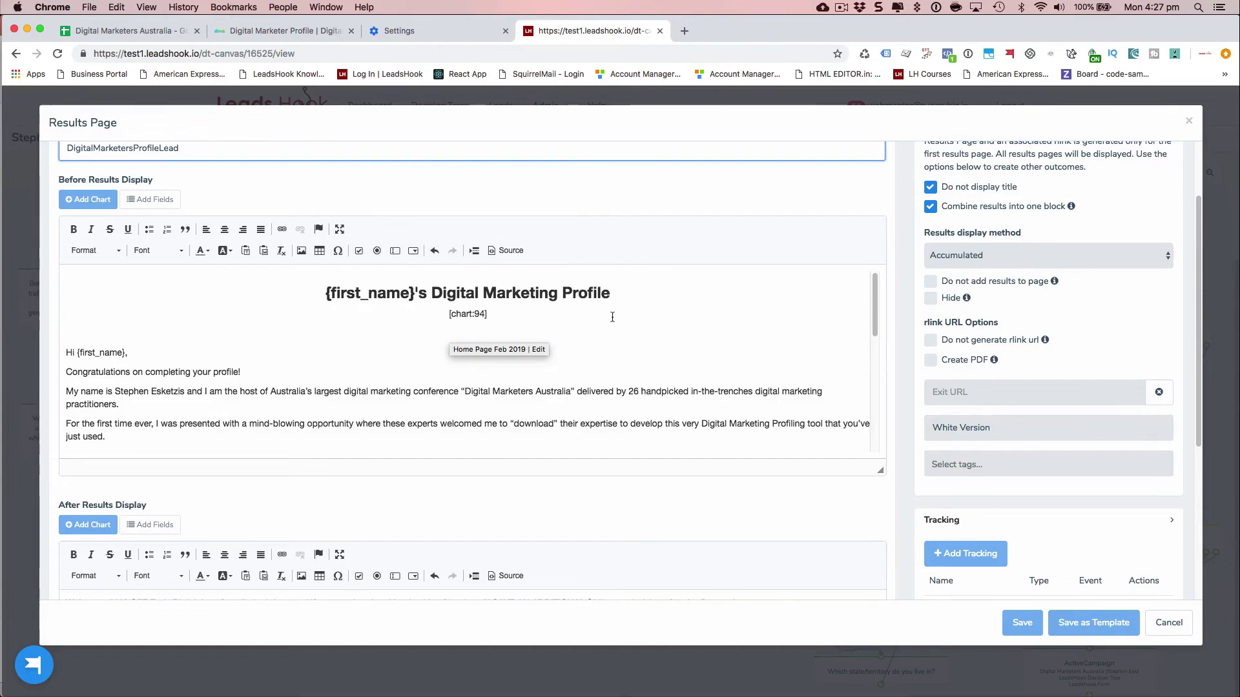
scroll(581, 310, "up", 1)
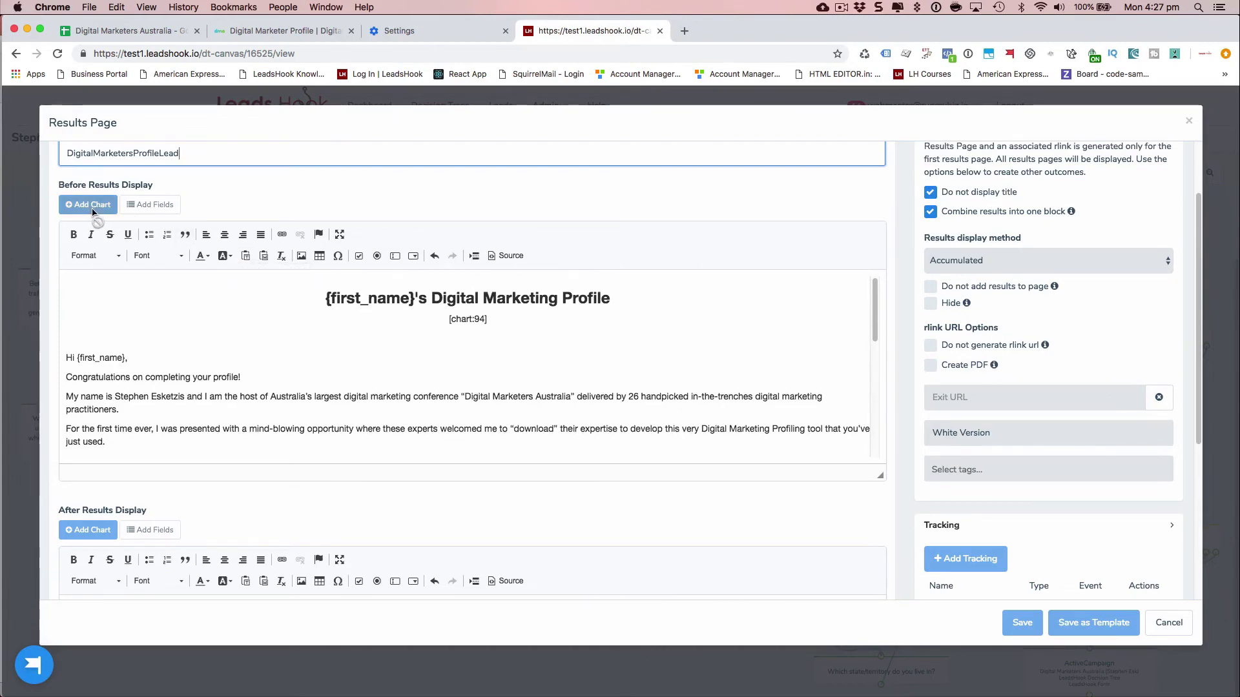
scroll(543, 245, "up", 3)
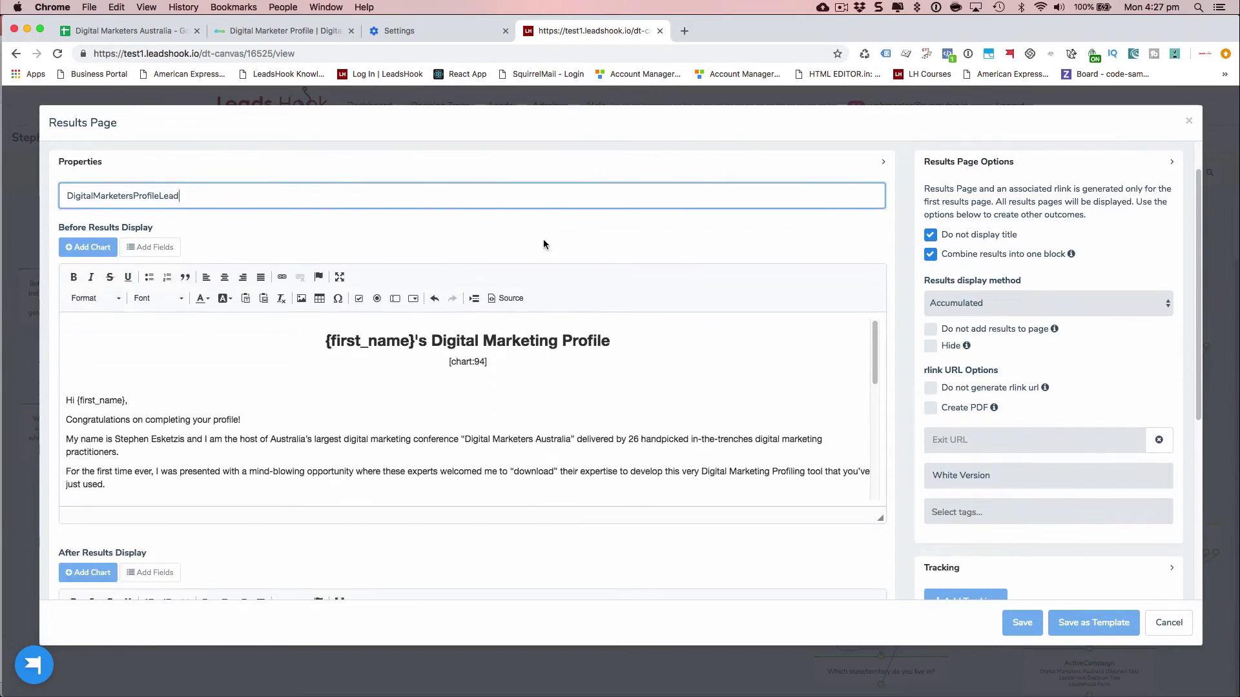
scroll(543, 245, "down", 2)
scroll(324, 383, "down", 1)
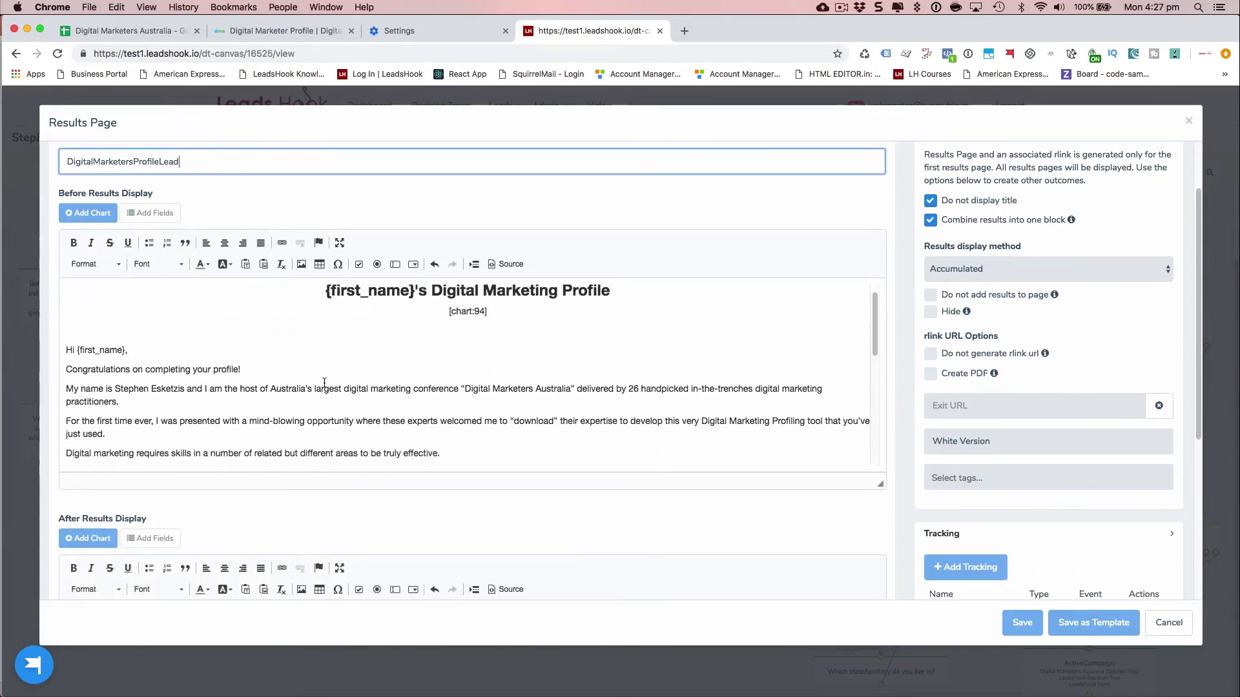
scroll(324, 383, "down", 5)
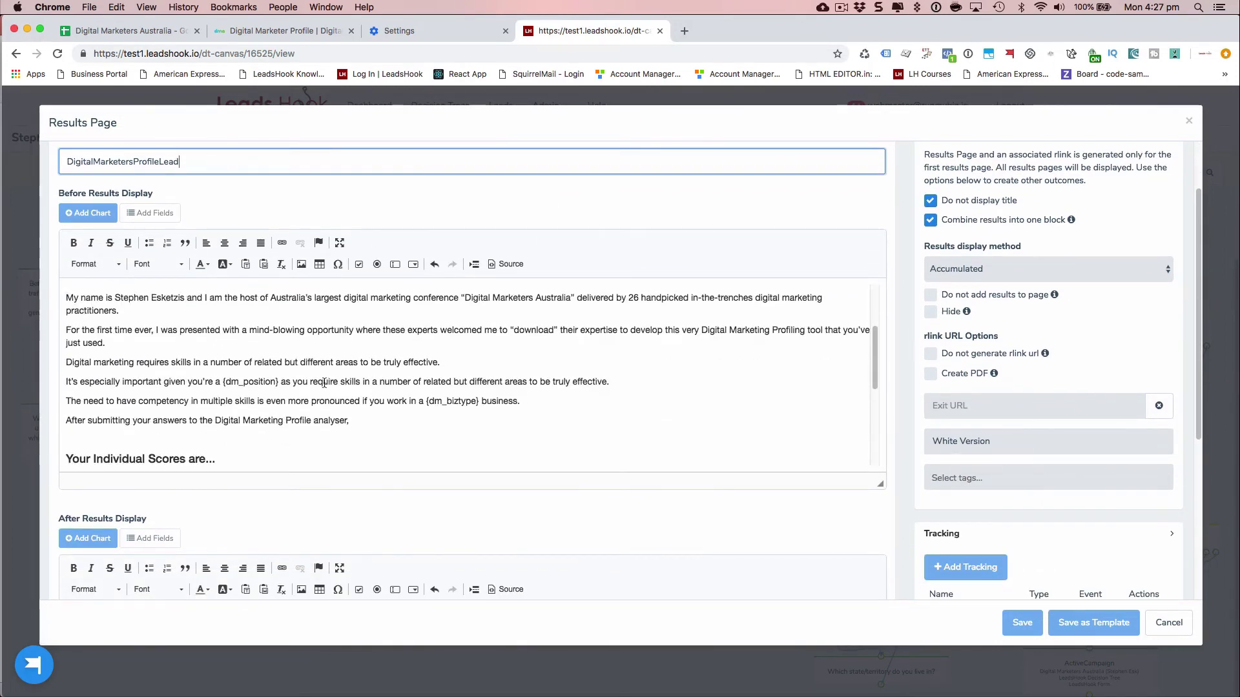
scroll(325, 383, "up", 3)
scroll(324, 383, "down", 12)
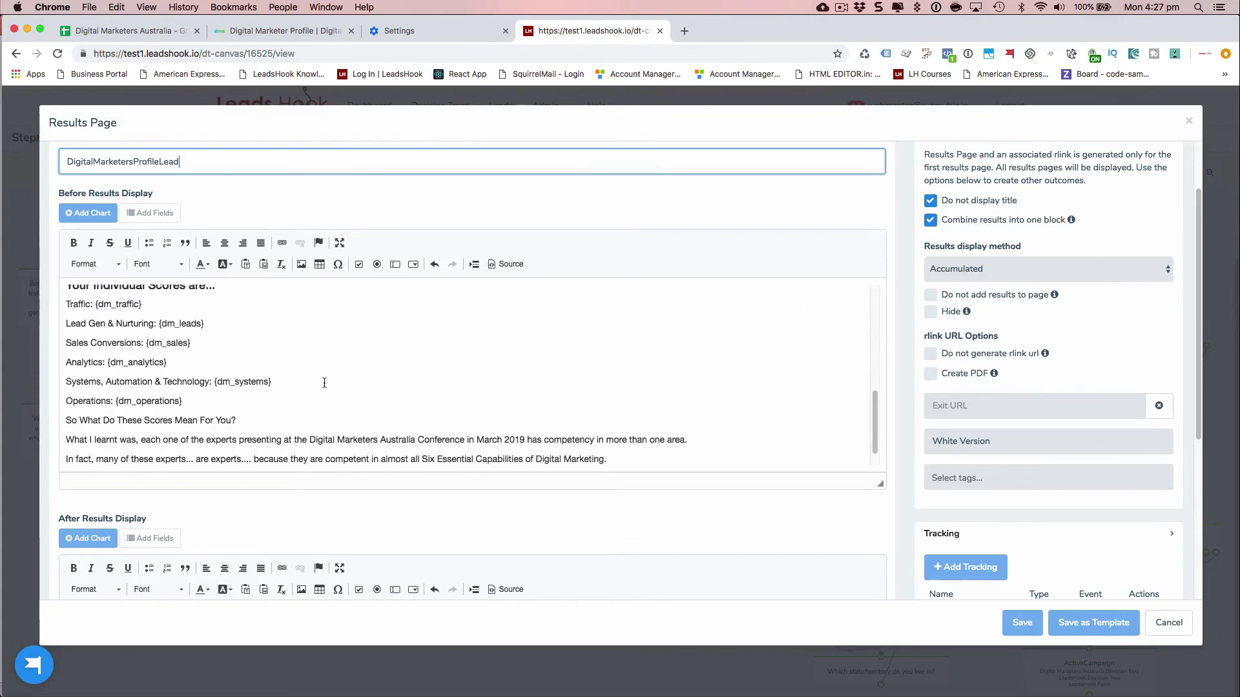
scroll(325, 383, "down", 1)
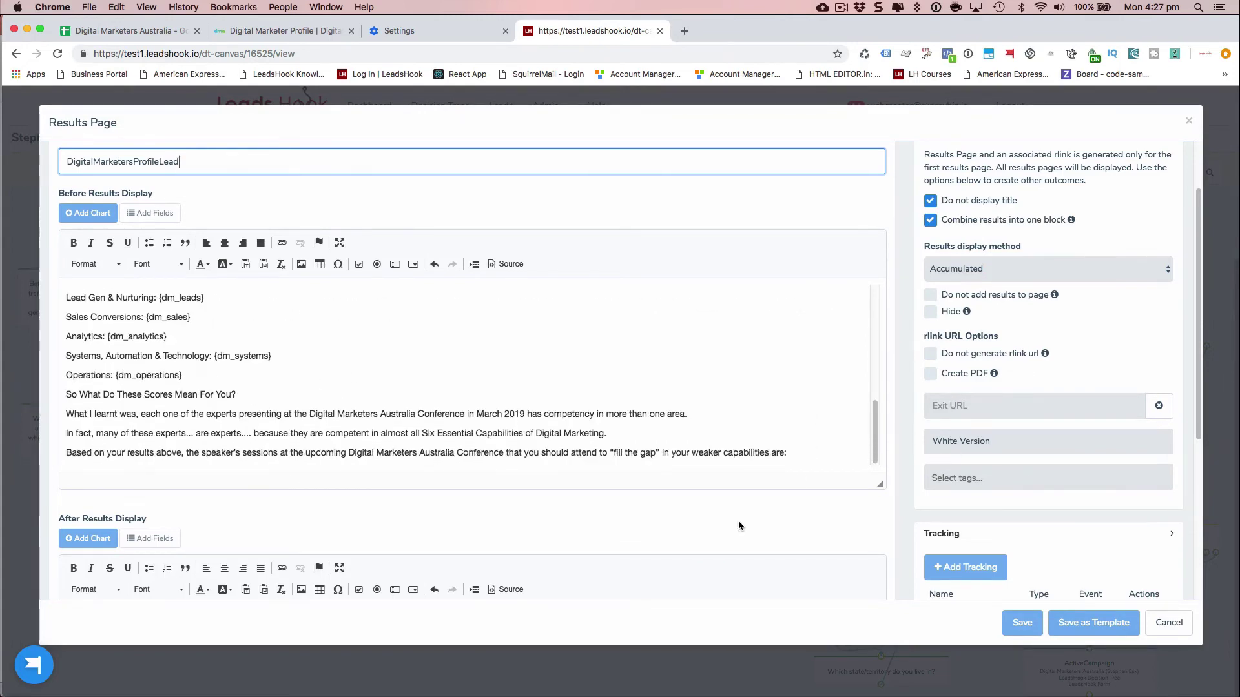
scroll(739, 525, "down", 10)
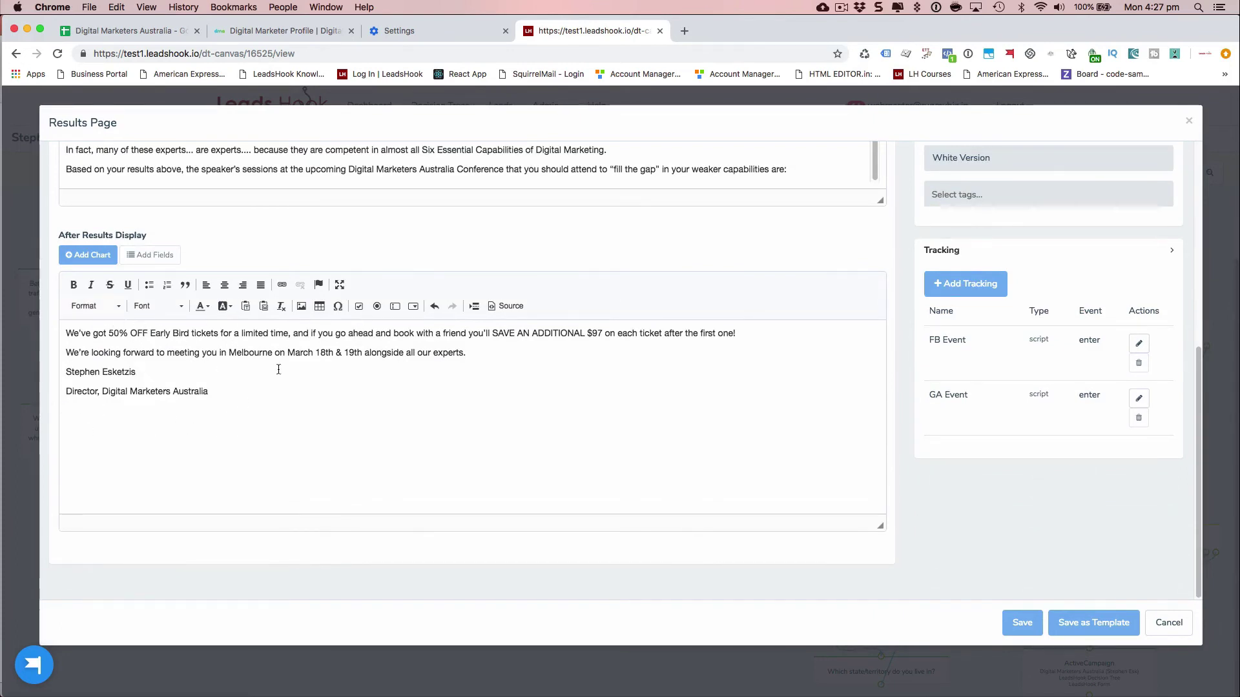
scroll(455, 410, "up", 3)
scroll(456, 410, "up", 1)
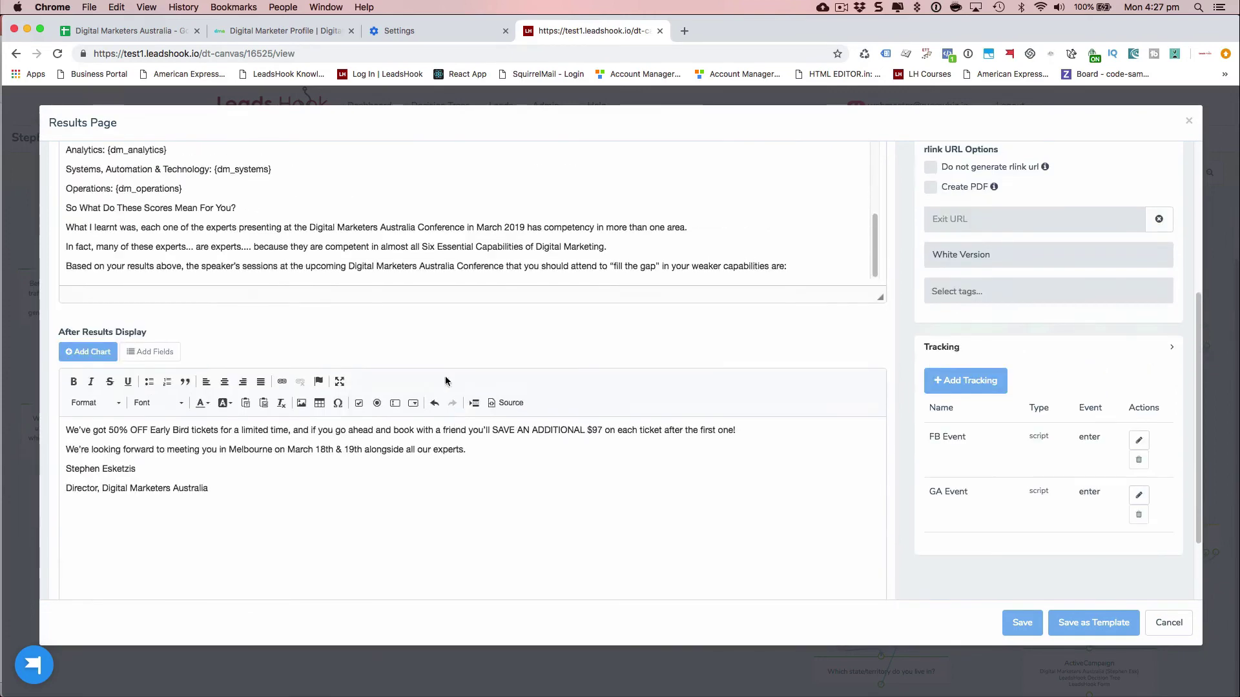
left_click(280, 31)
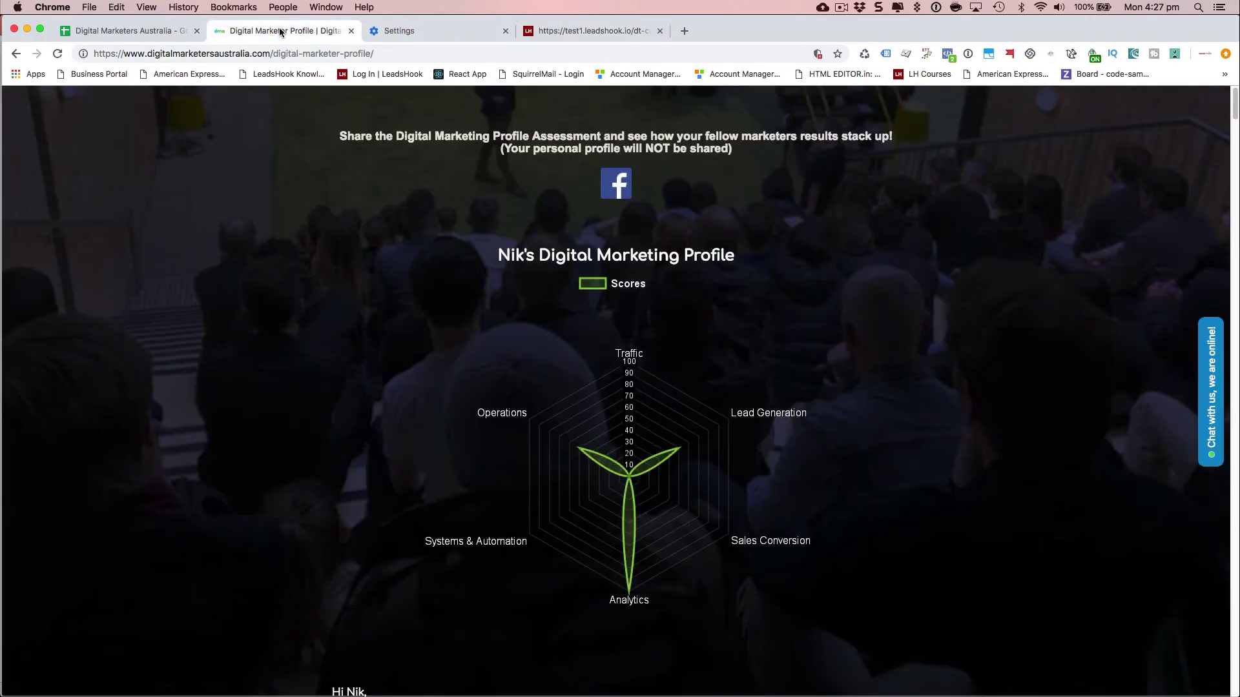
scroll(469, 445, "down", 15)
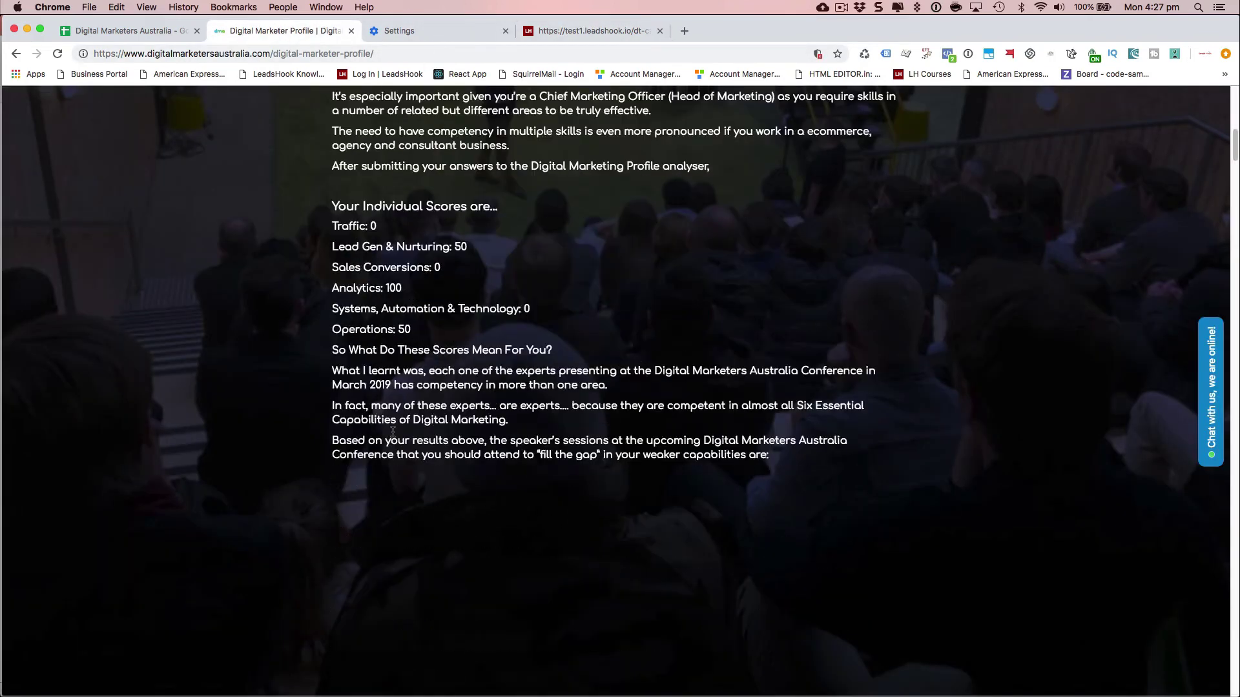
scroll(585, 430, "down", 20)
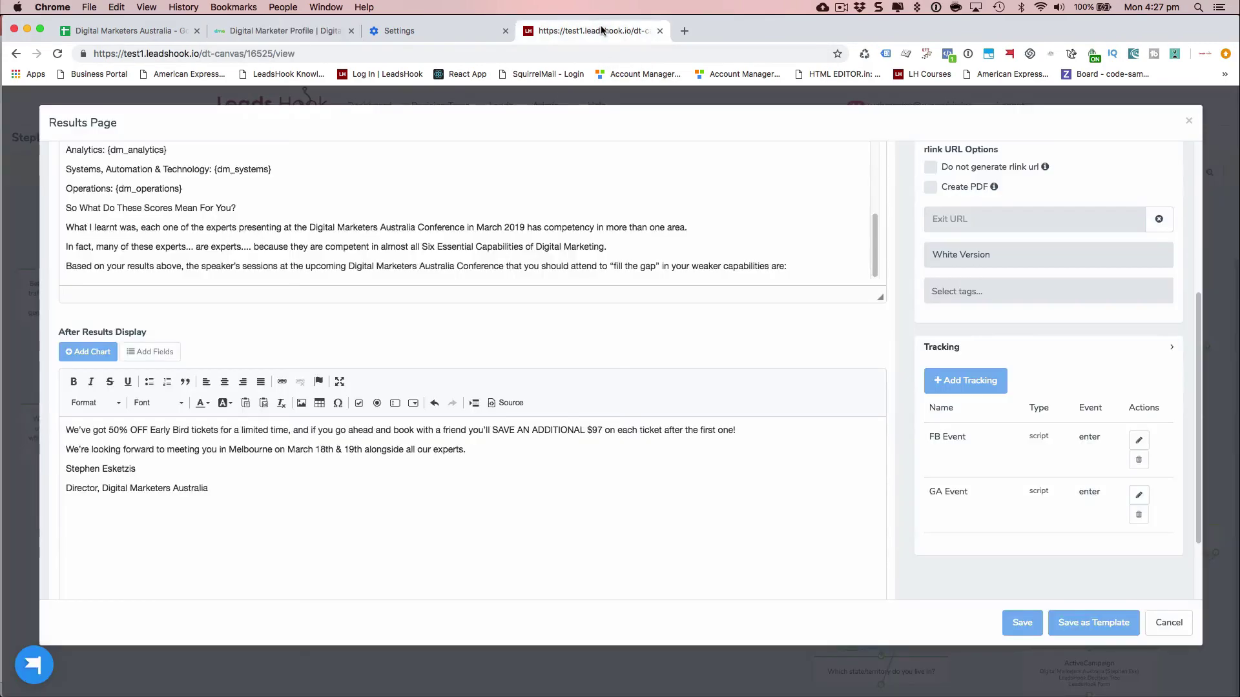
left_click(600, 30)
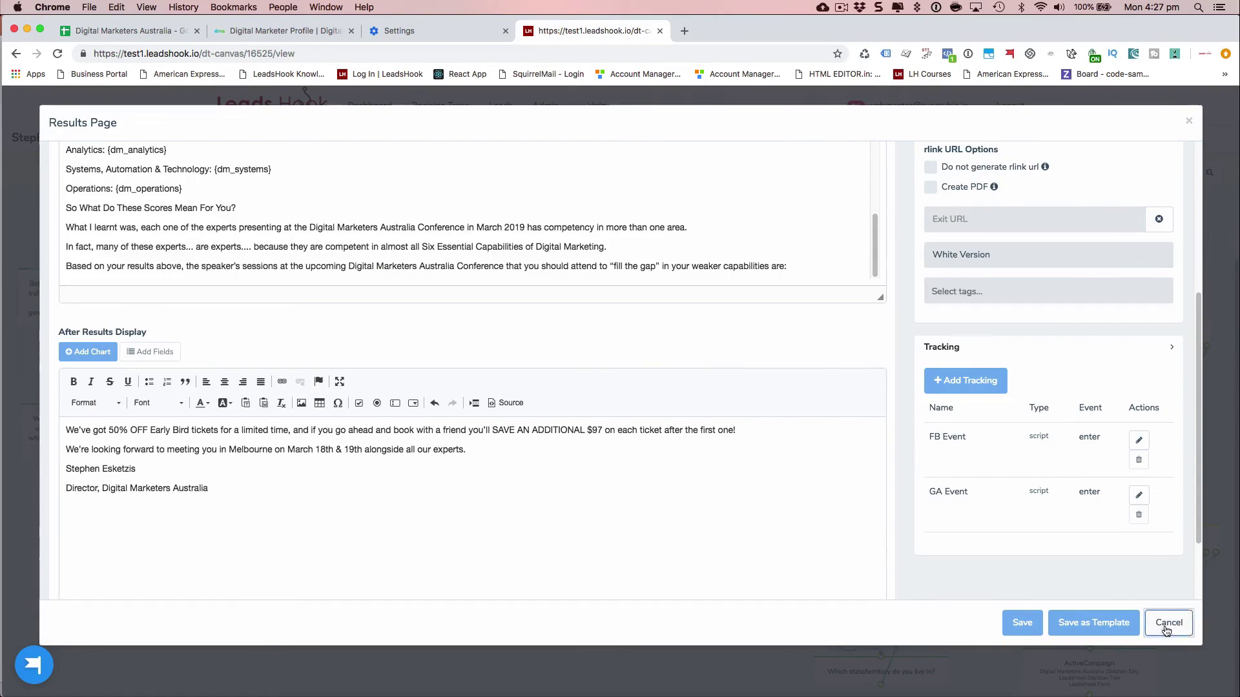
- Cancel the Results Page template and view the live Digital Marketer Profile page again
left_click(1169, 624)
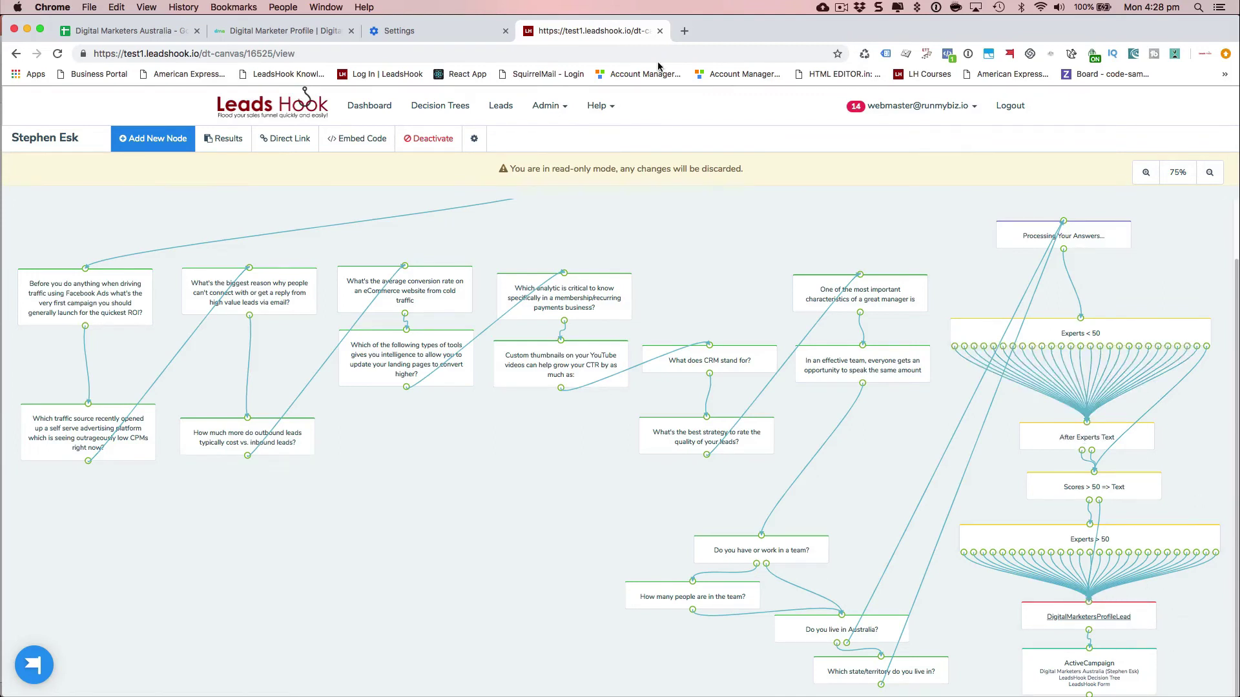
left_click(245, 33)
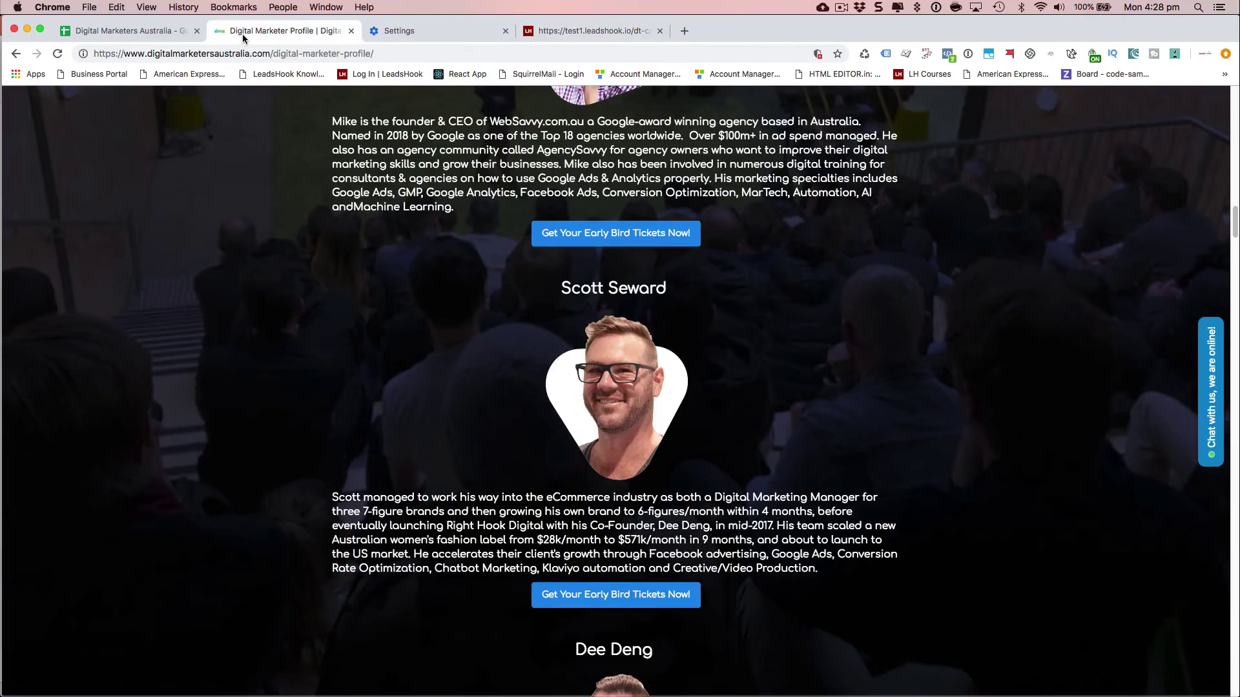
- Scroll to the bottom of the profile page, select its closing paragraphs, and return to the leadshook.io tab
scroll(317, 236, "up", 15)
scroll(320, 252, "down", 5)
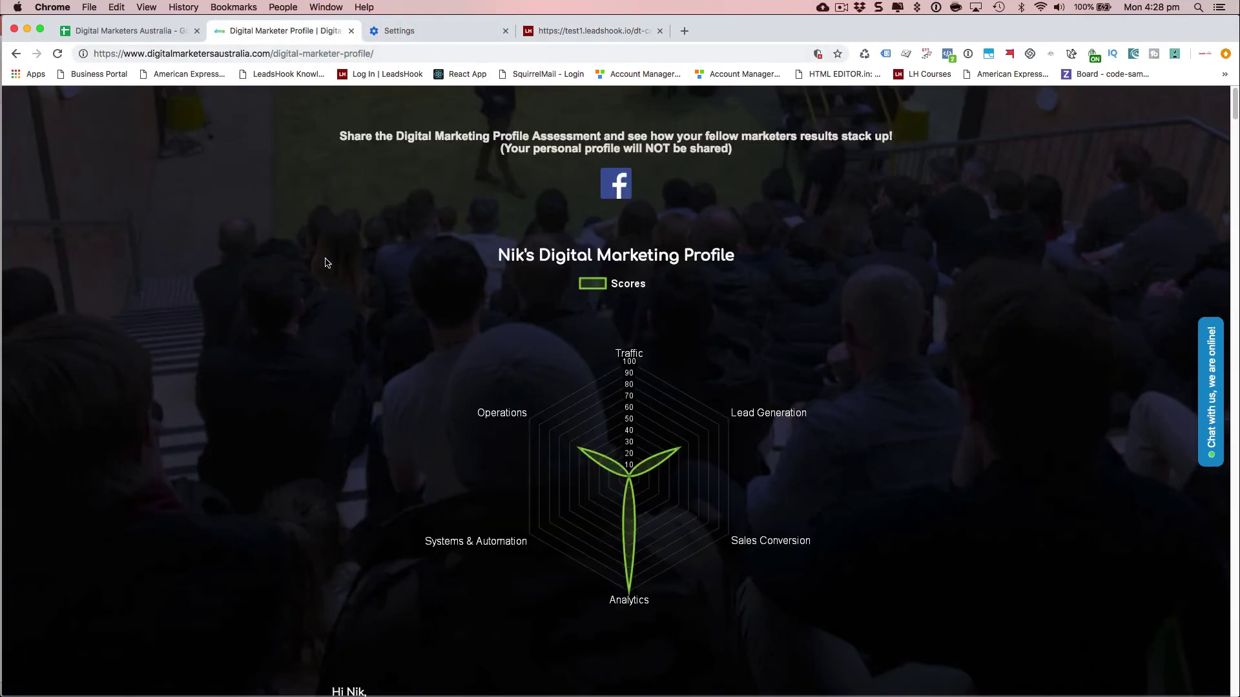
scroll(284, 347, "down", 6)
scroll(284, 347, "down", 3)
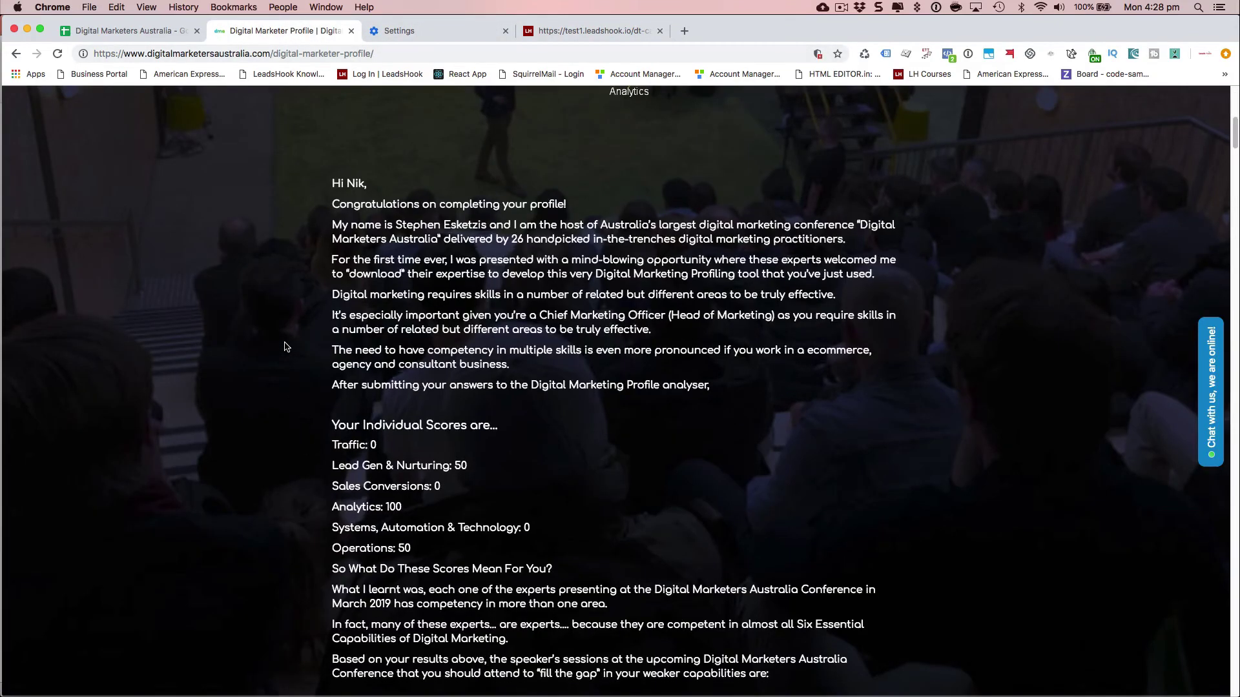
scroll(441, 511, "down", 20)
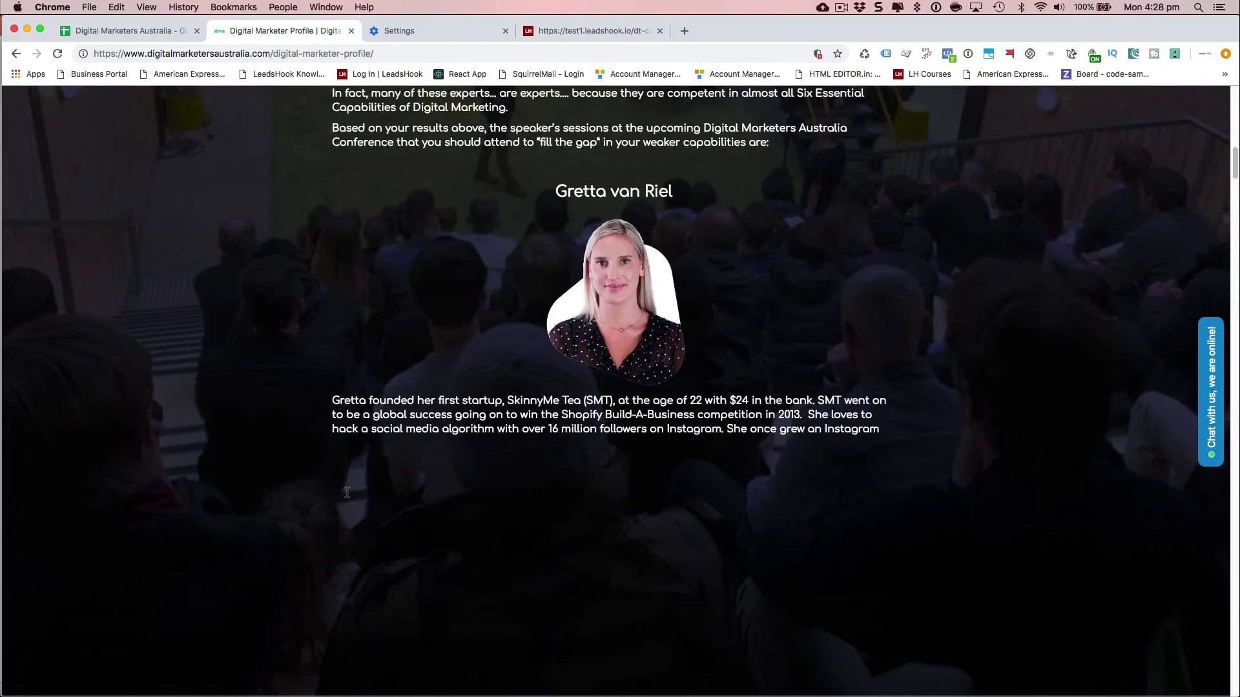
scroll(351, 491, "down", 20)
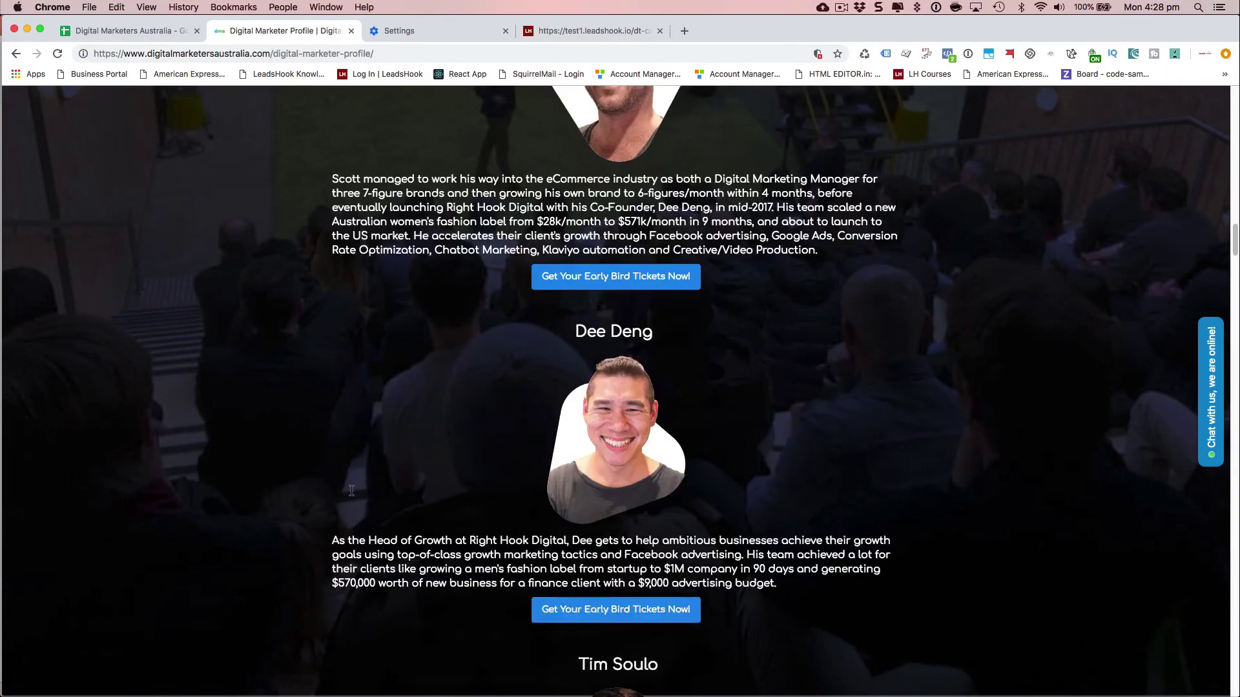
scroll(351, 490, "down", 15)
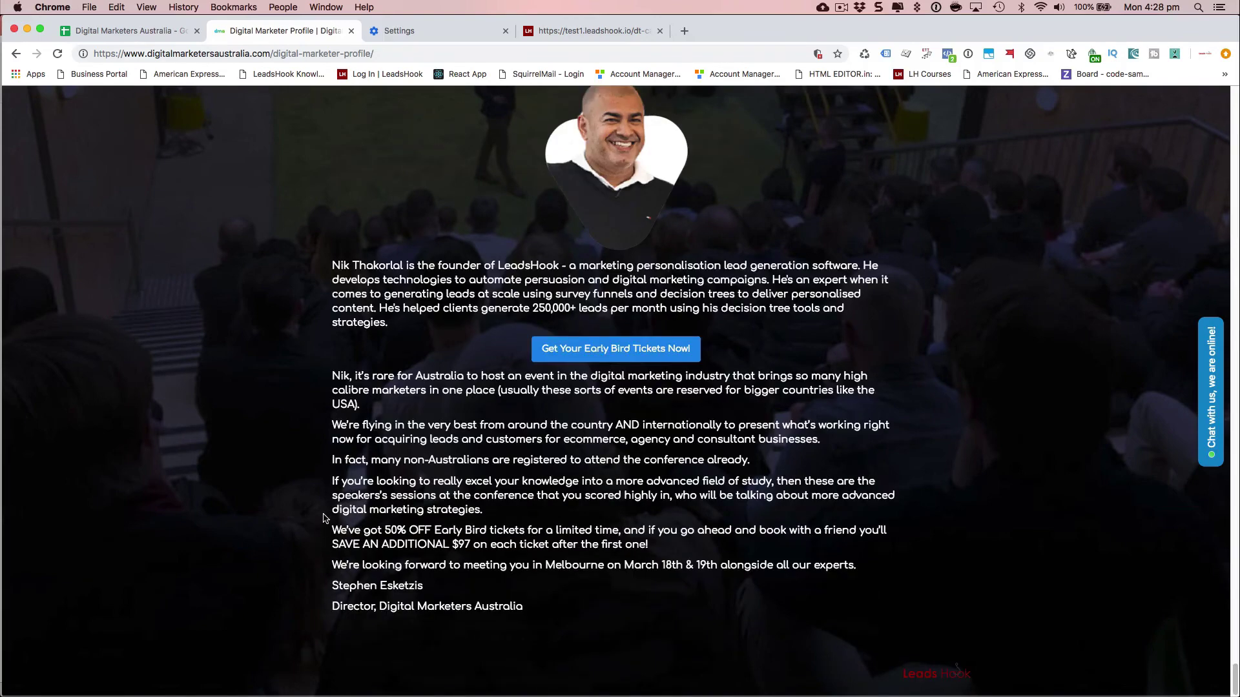
left_click_drag(330, 530, 541, 603)
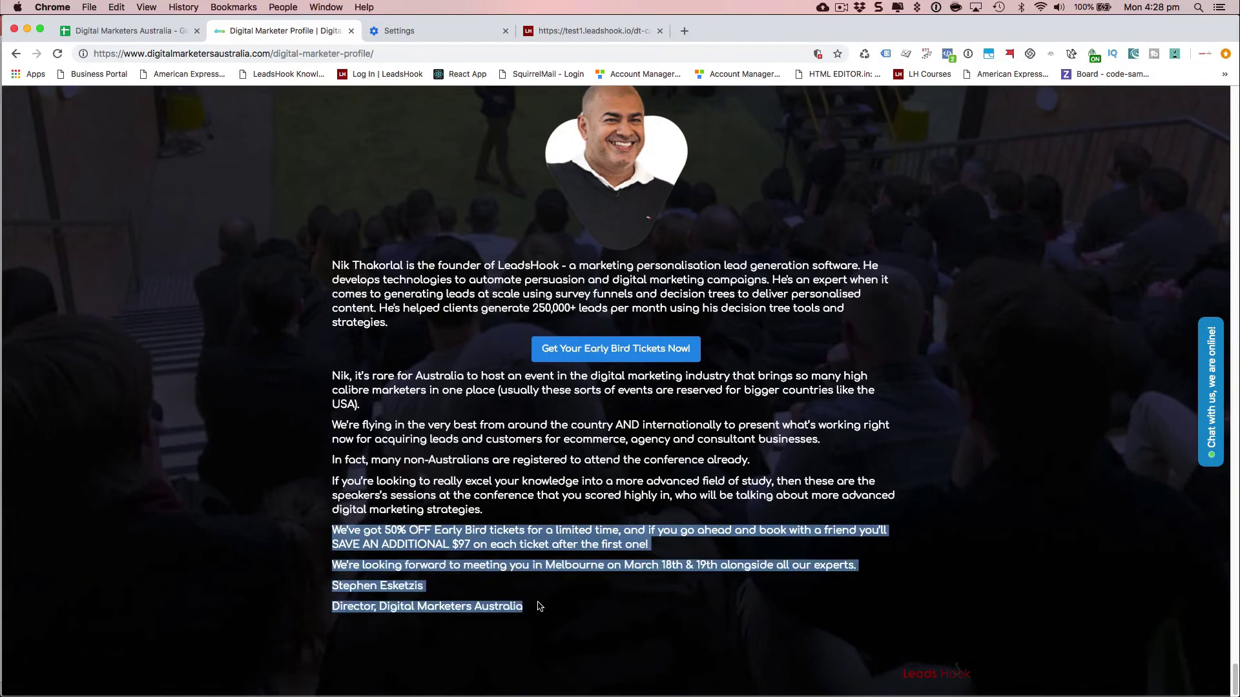
triple_click(494, 513)
left_click_drag(403, 432, 320, 368)
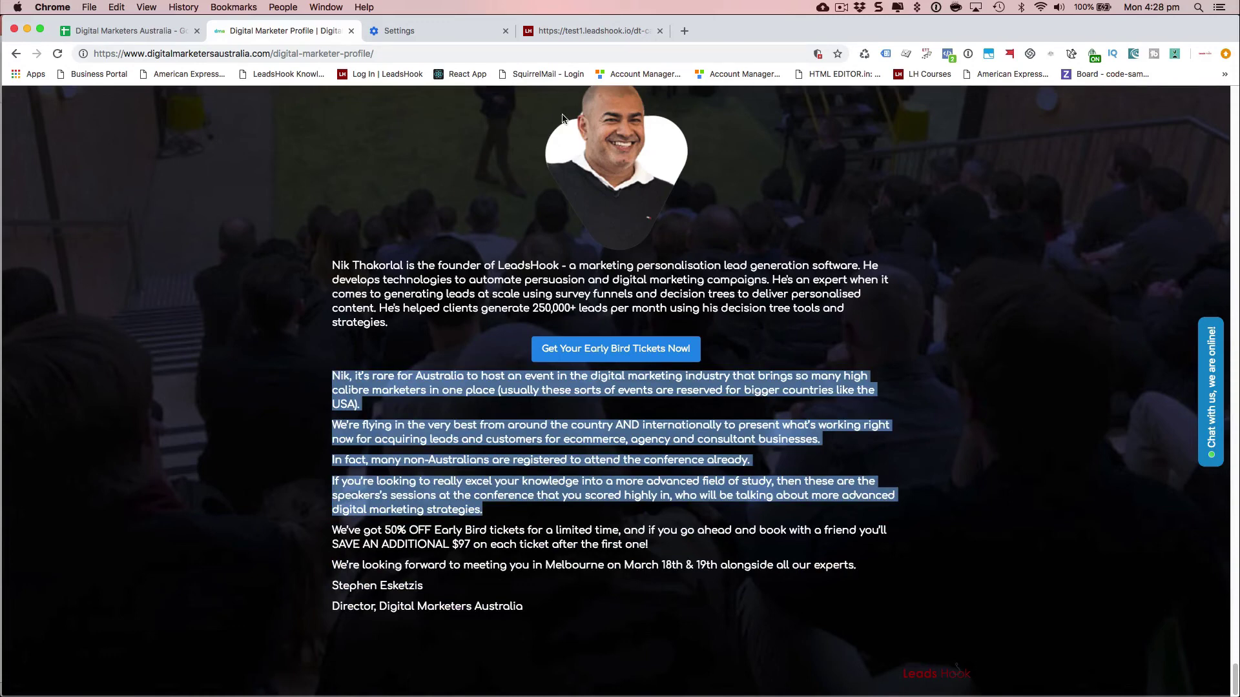
left_click(573, 30)
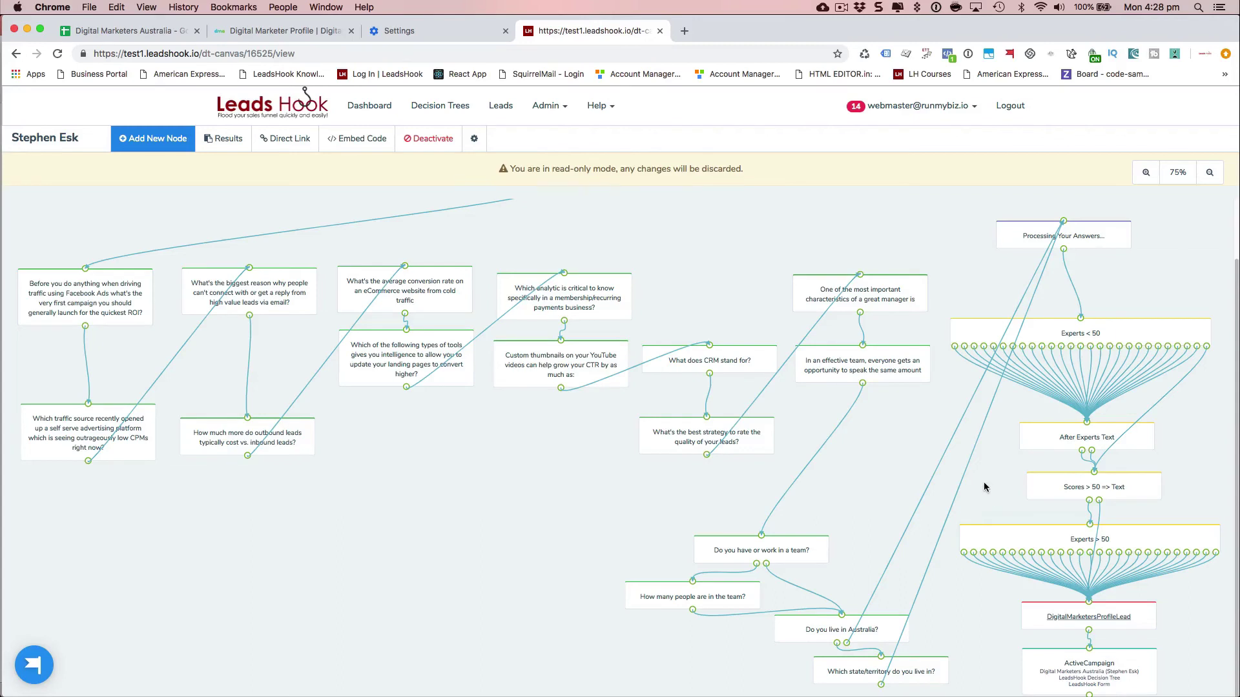
- Open the DigitalMarketersProfileLead results page, with its {first_name}'s Digital Marketing Profile heading and chart
left_click(1088, 619)
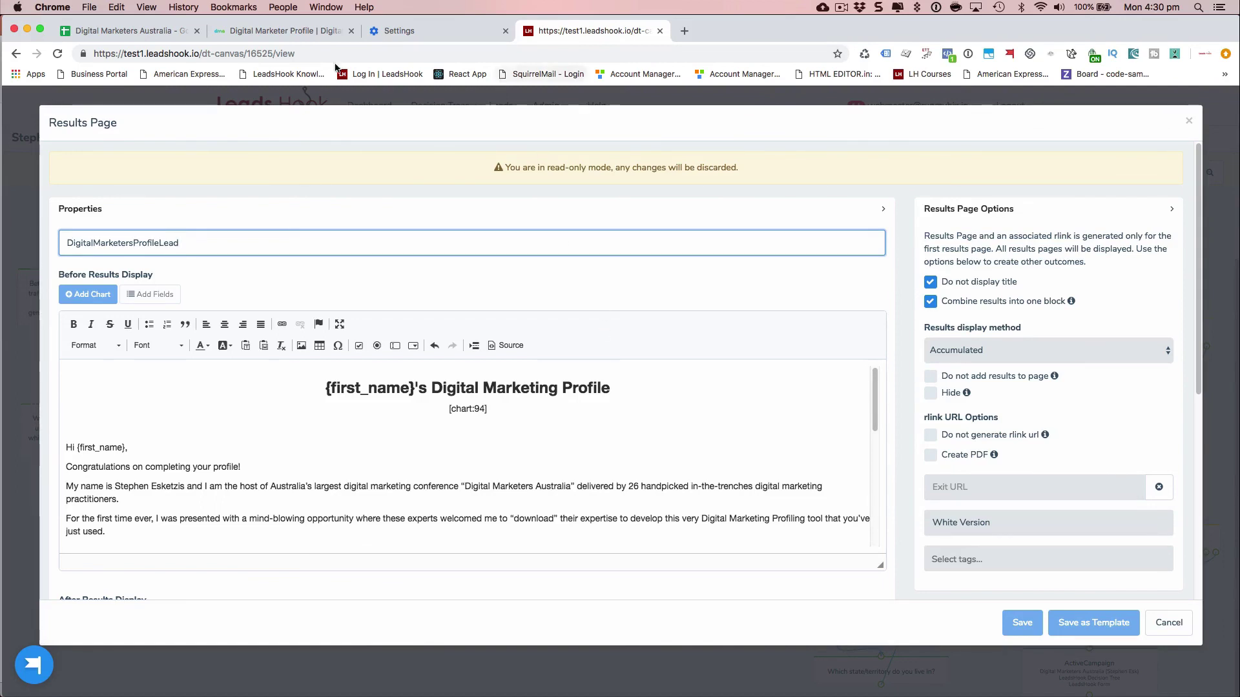
- Return to the live Digital Marketer Profile page to compare it with the template
left_click(287, 31)
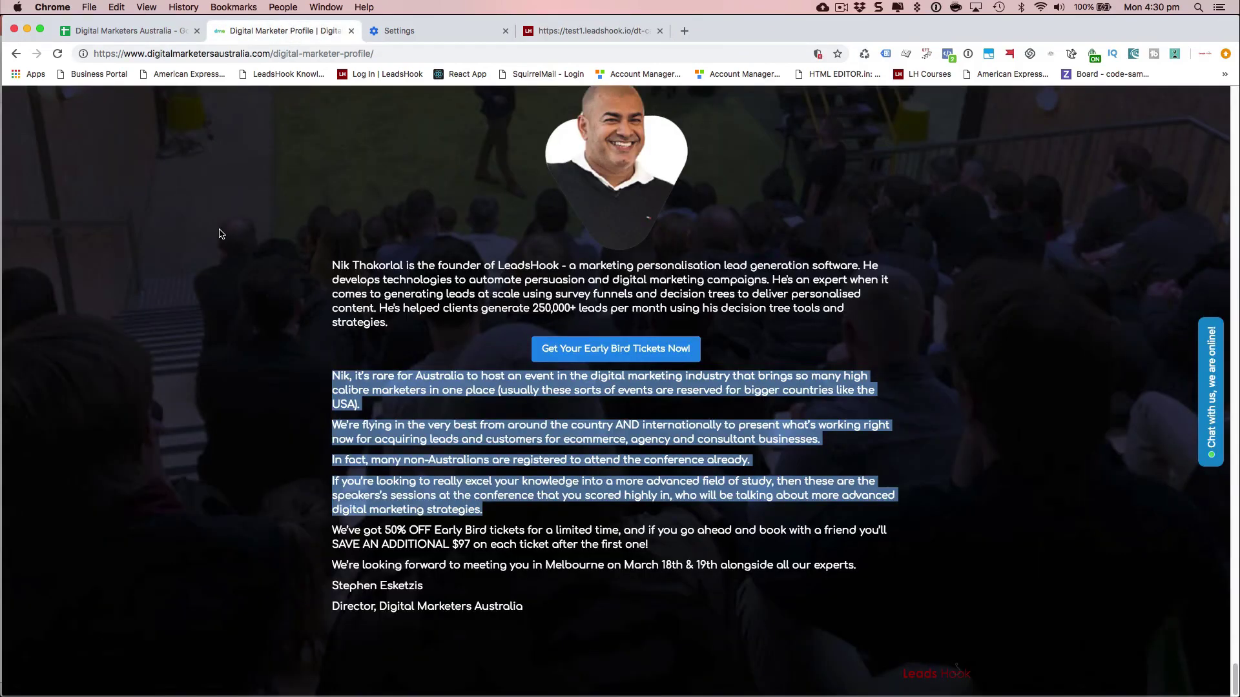